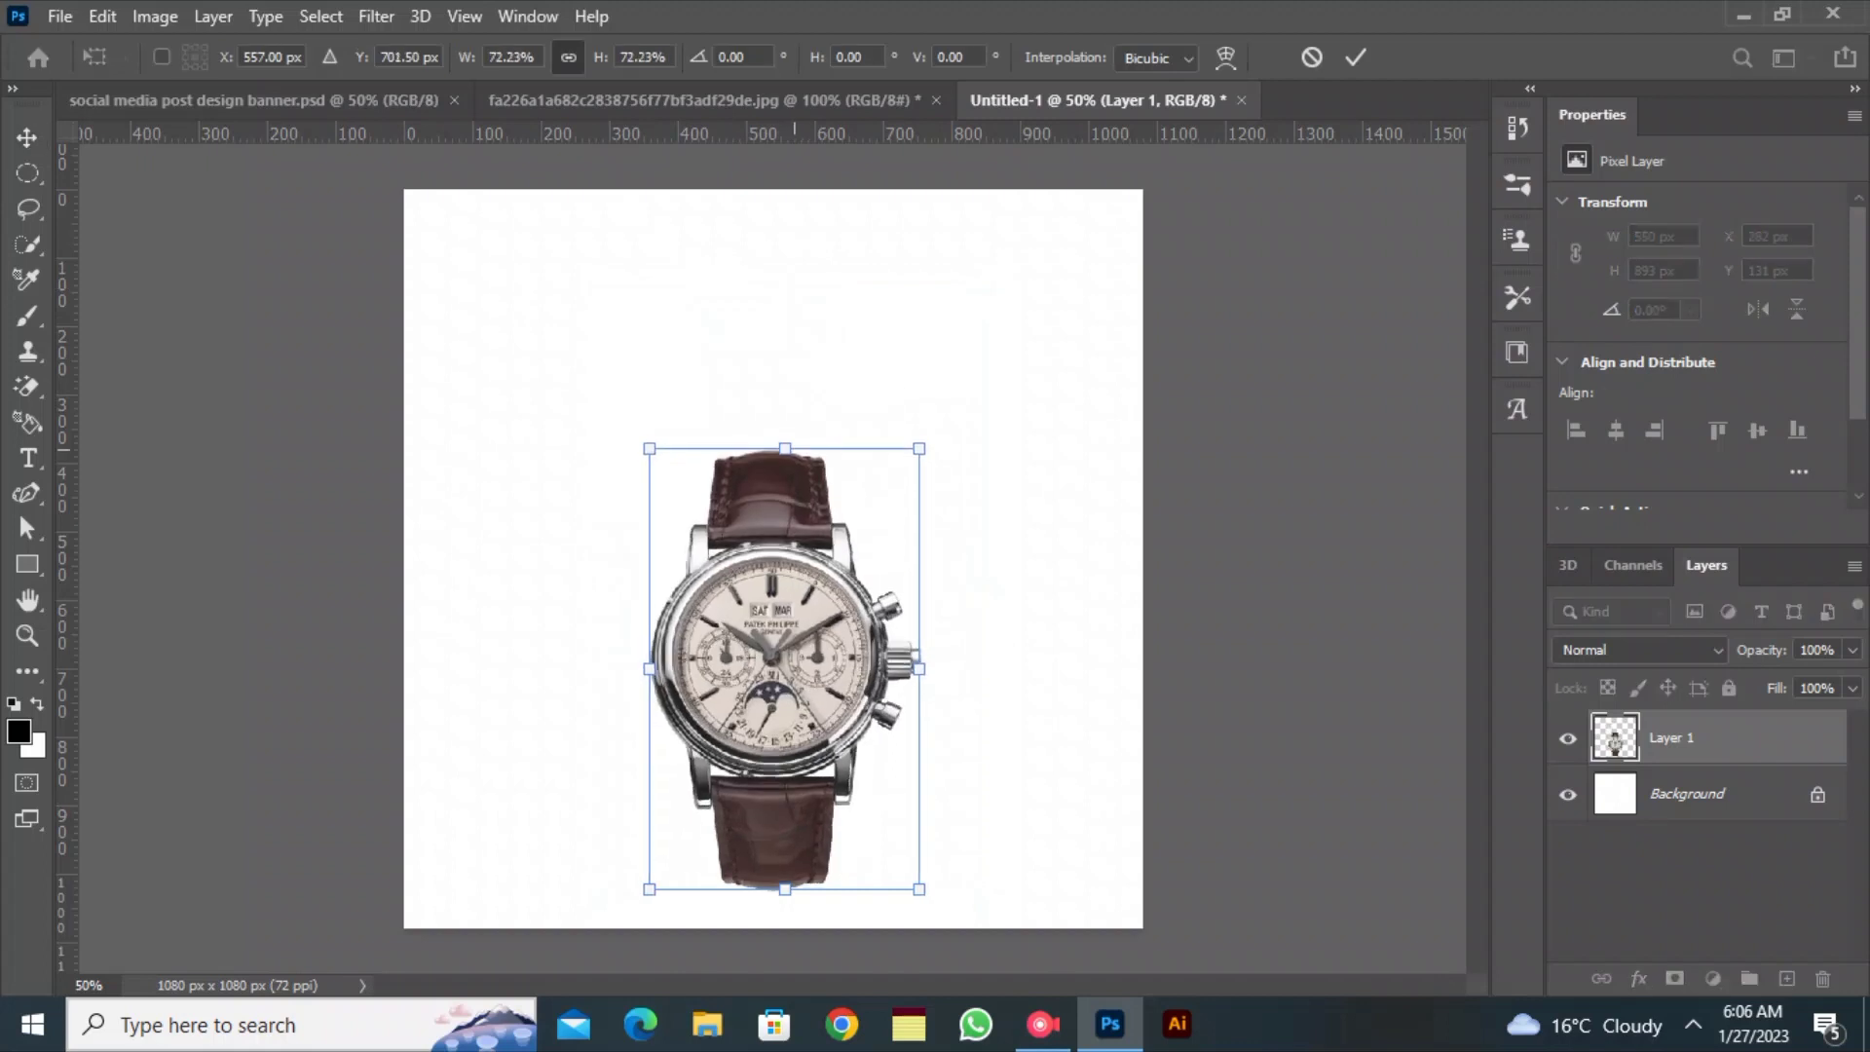
# Move the watch up to about the middle of the canvas and apply the transform
pyautogui.moveTo(788, 592); pyautogui.dragTo(776, 551)
pyautogui.press('Return')
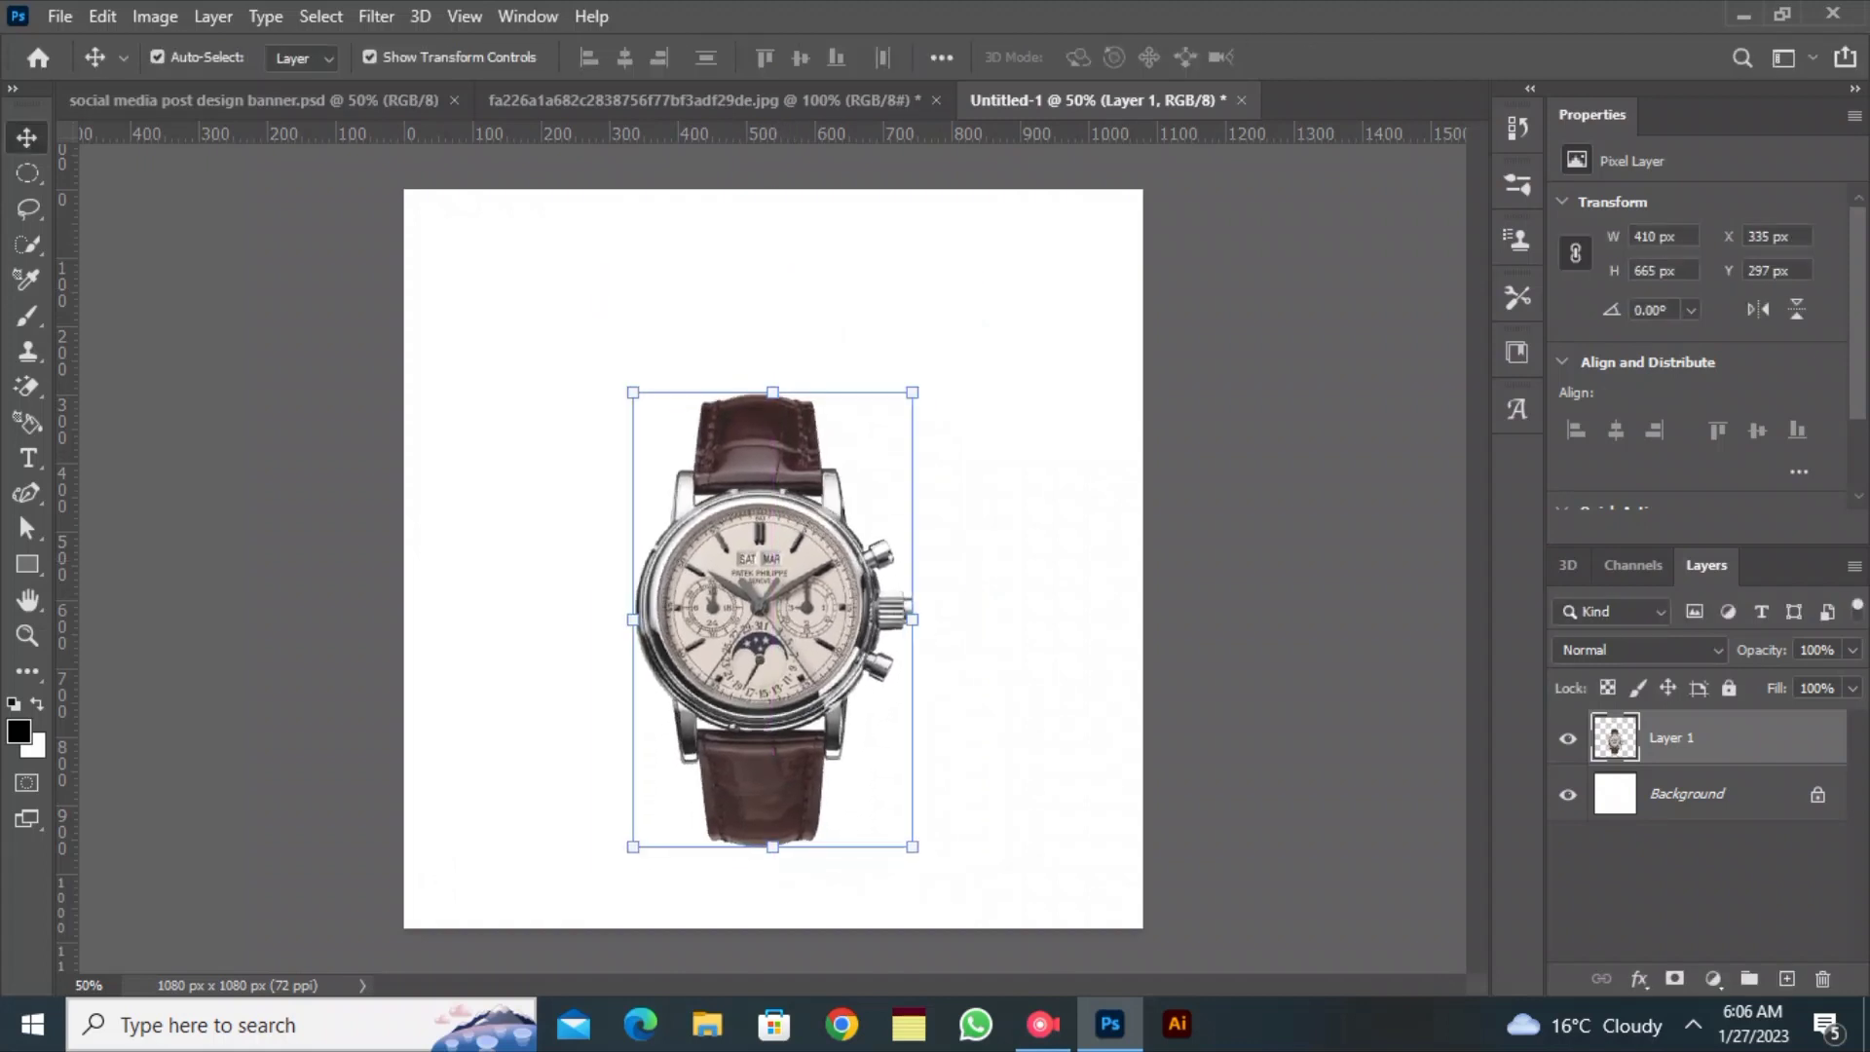
pyautogui.click(545, 545)
pyautogui.click(253, 555)
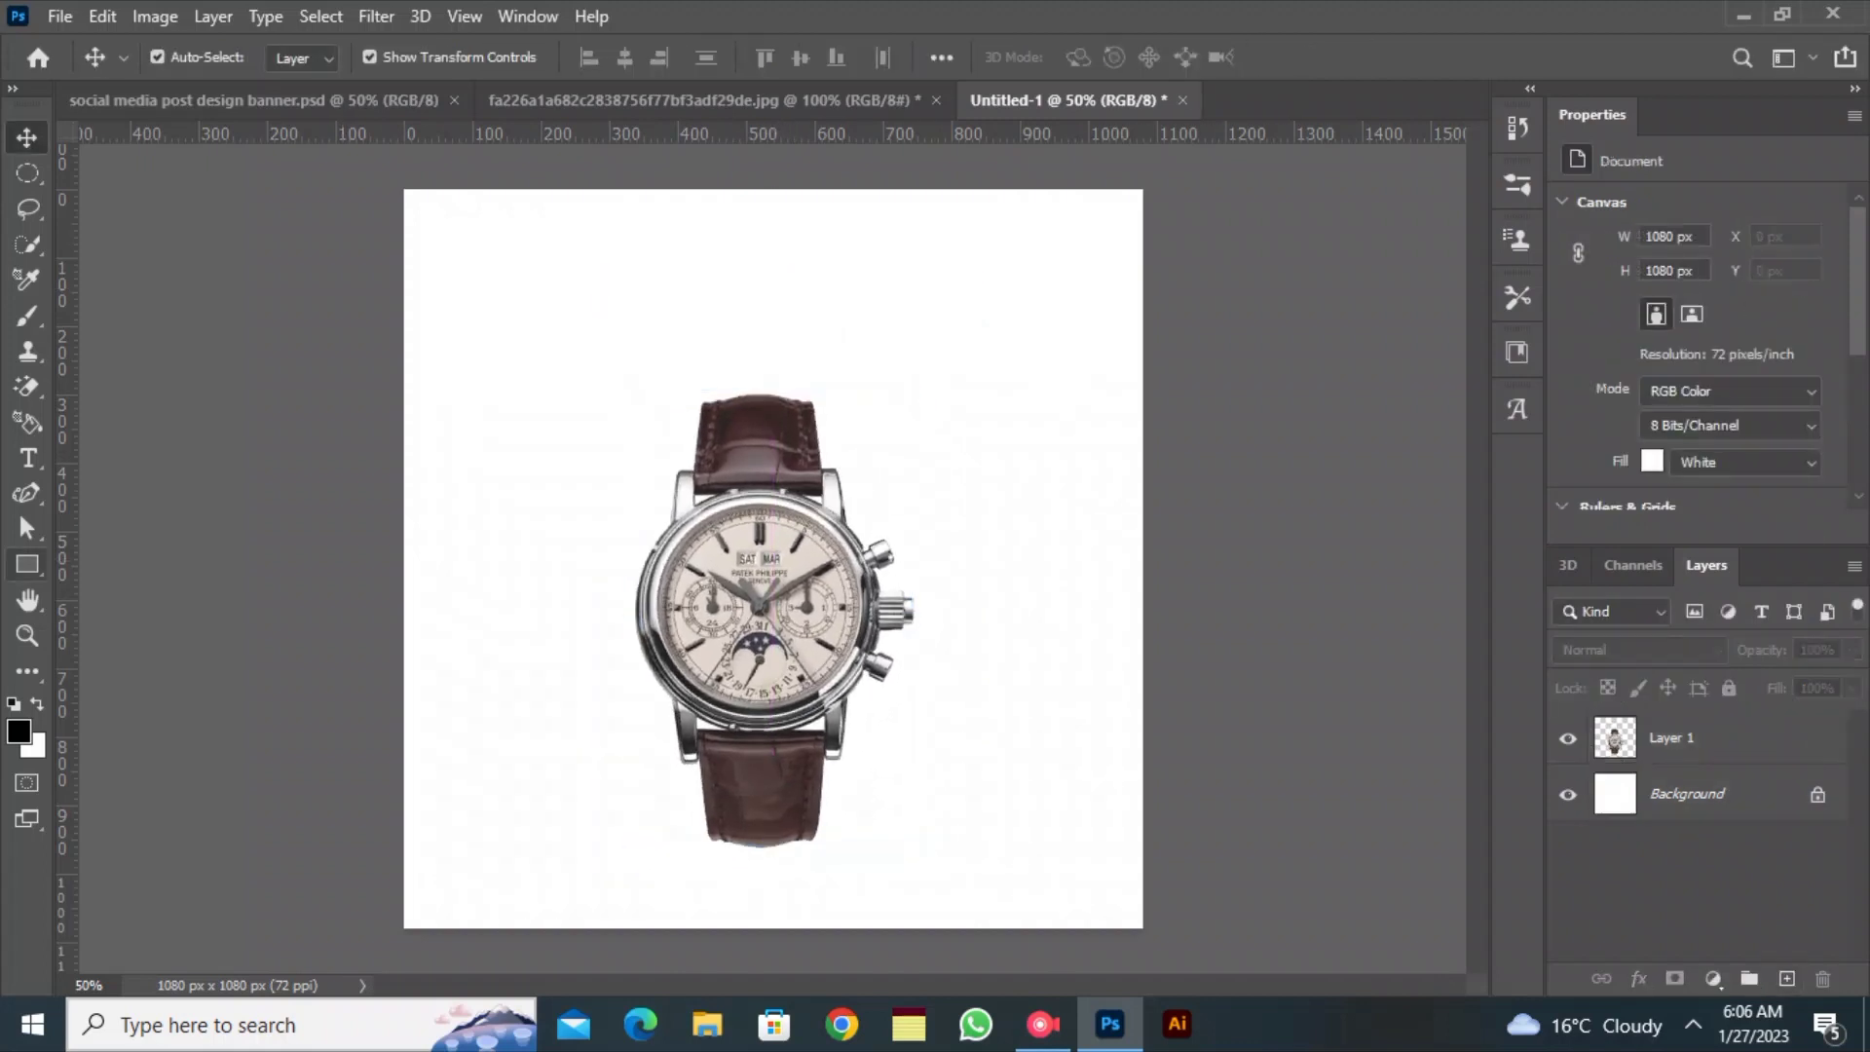
# Draw a rectangle about 1142 by 1152 px over the whole canvas behind the watch, with a dark brown fill and 0 px stroke
pyautogui.click(27, 564)
pyautogui.moveTo(382, 160)
pyautogui.mouseDown()
pyautogui.moveTo(502, 349)
pyautogui.moveTo(1164, 949)
pyautogui.mouseUp()
pyautogui.moveTo(1685, 741); pyautogui.dragTo(1685, 819)
pyautogui.doubleClick(450, 56)
pyautogui.write('0')
pyautogui.click(306, 56)
pyautogui.click(207, 202)
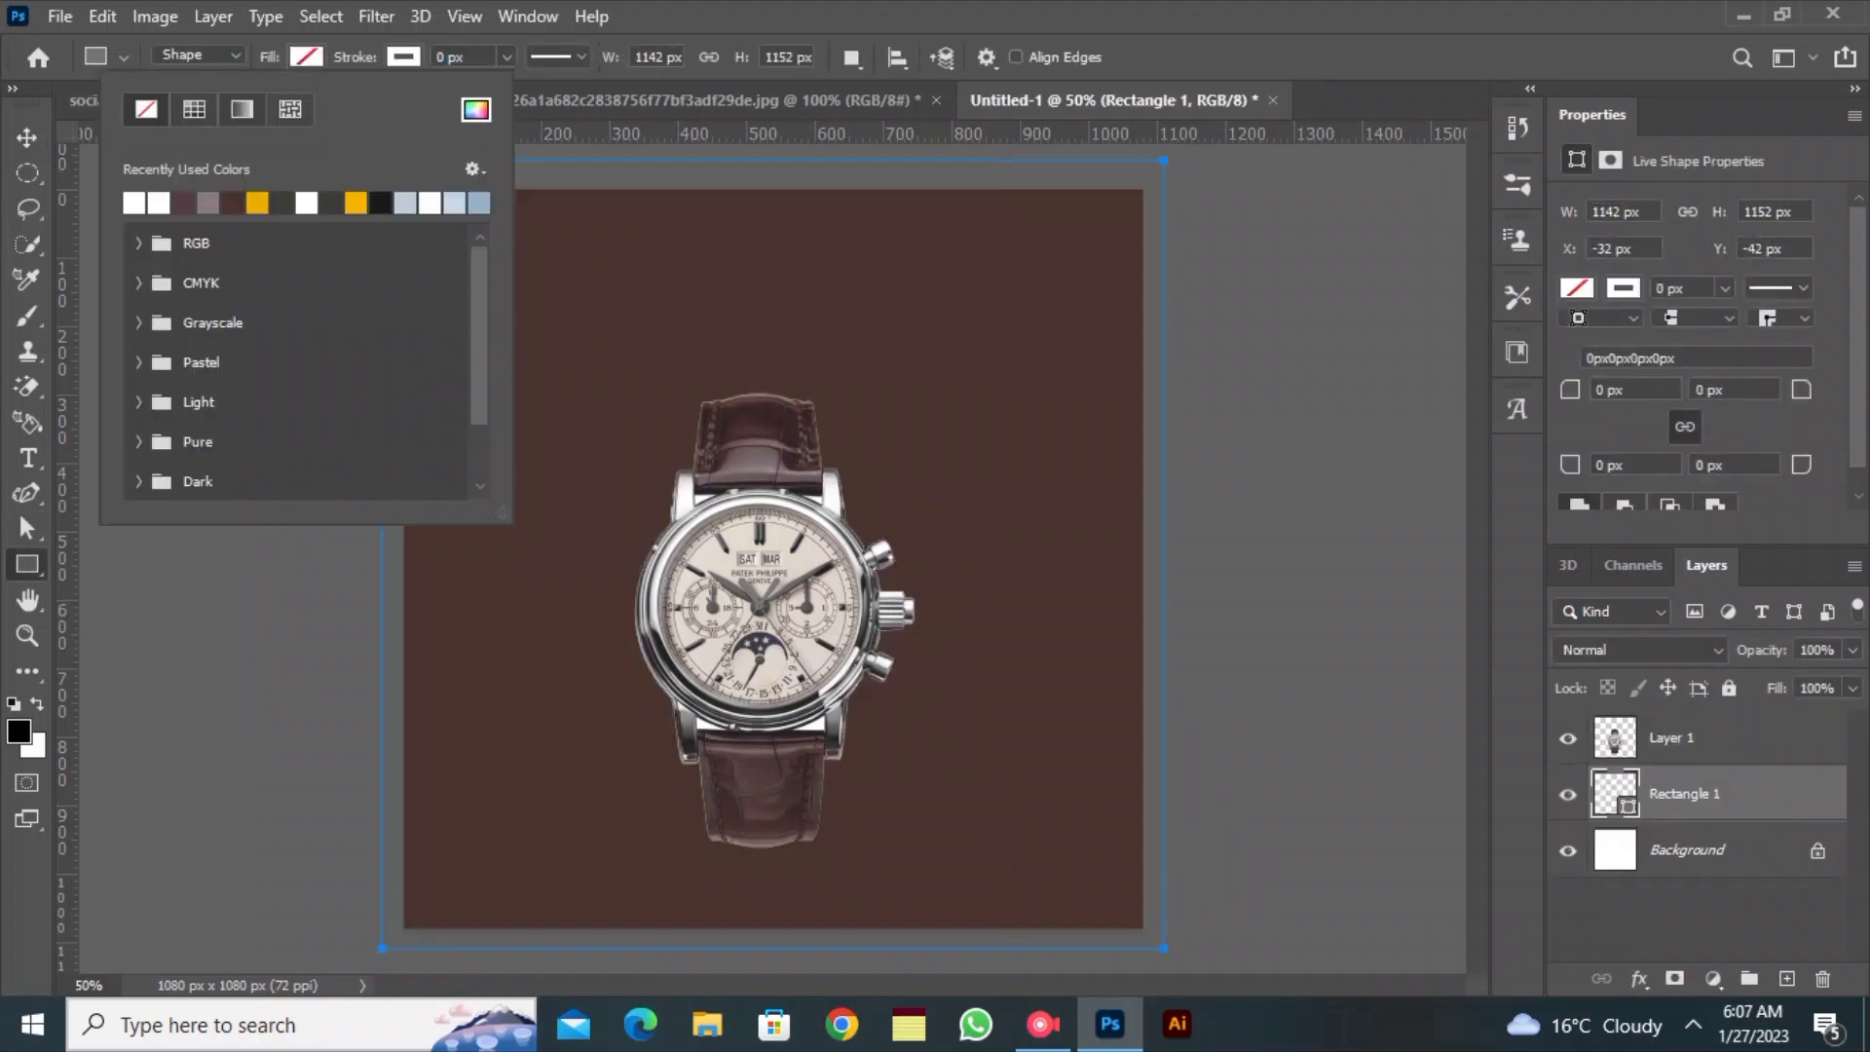
pyautogui.click(306, 56)
# Load the watch layer's outline as a selection and modify the selection's edge
pyautogui.click(28, 137)
pyautogui.click(734, 489)
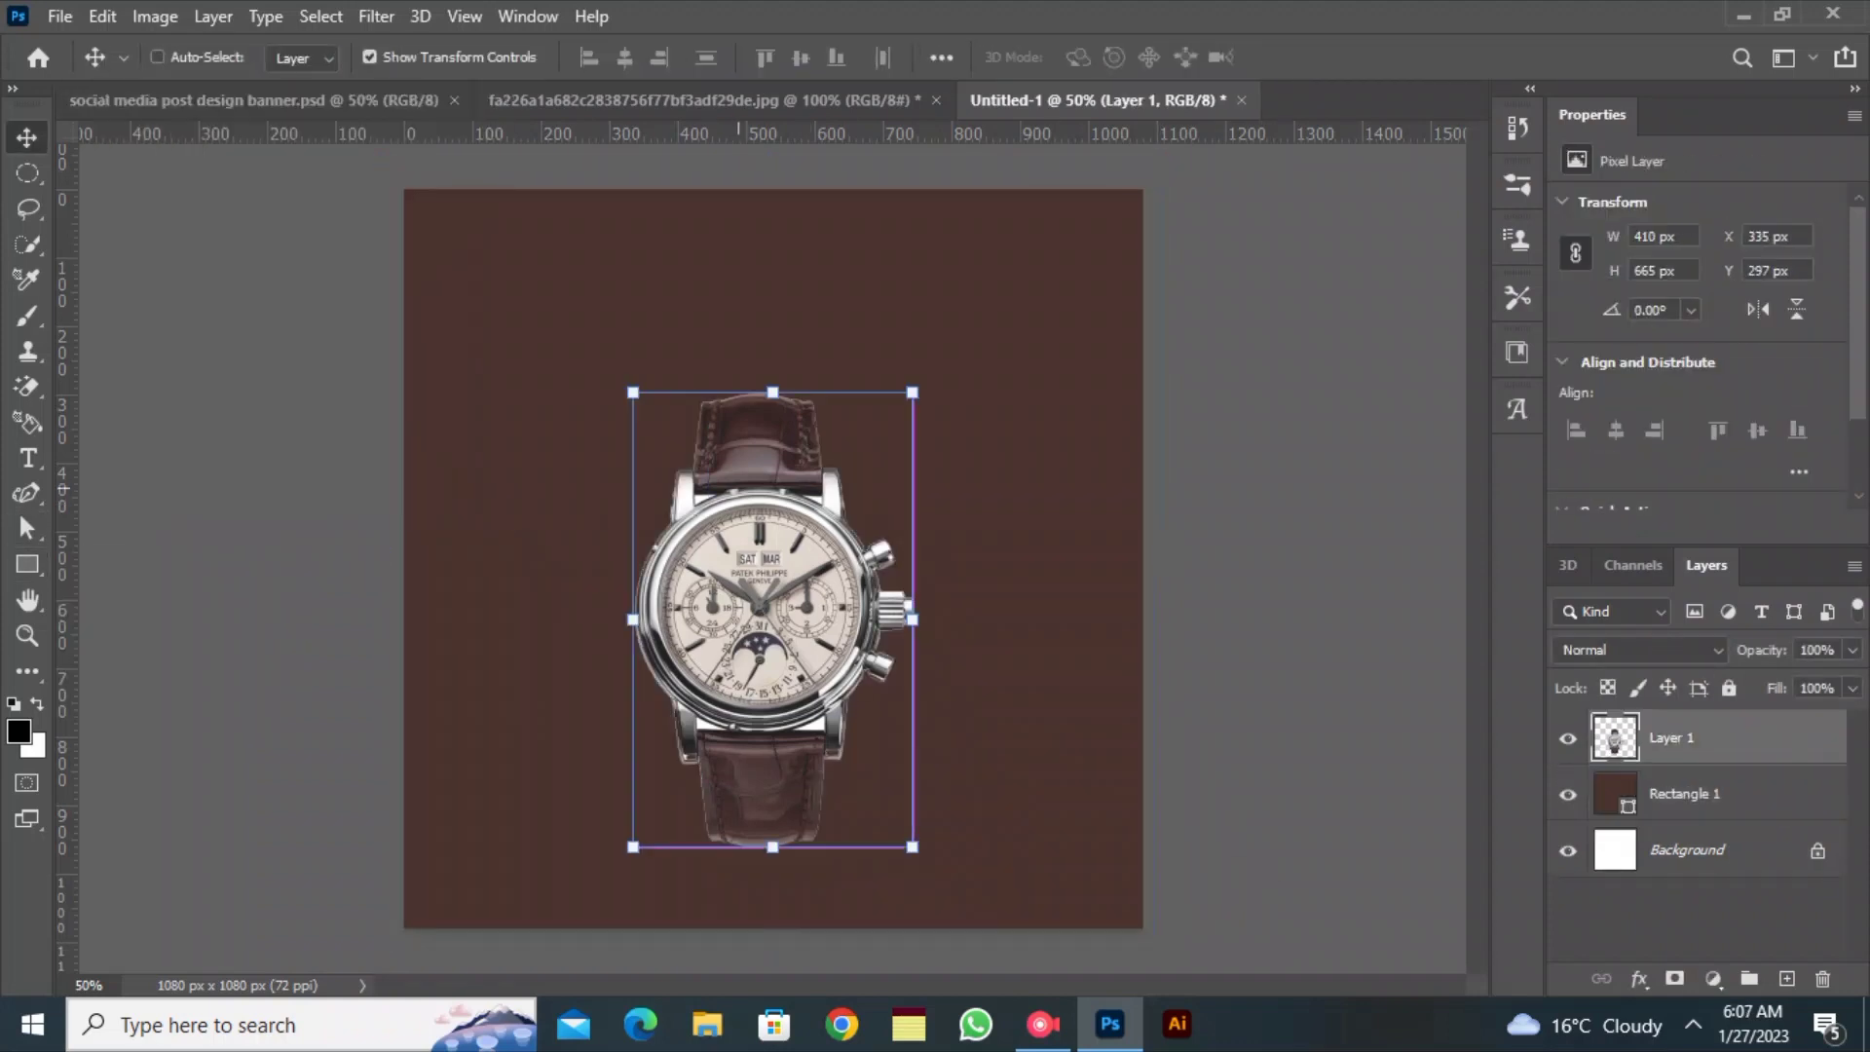
pyautogui.hotkey('ctrl', '+')
pyautogui.click(27, 387)
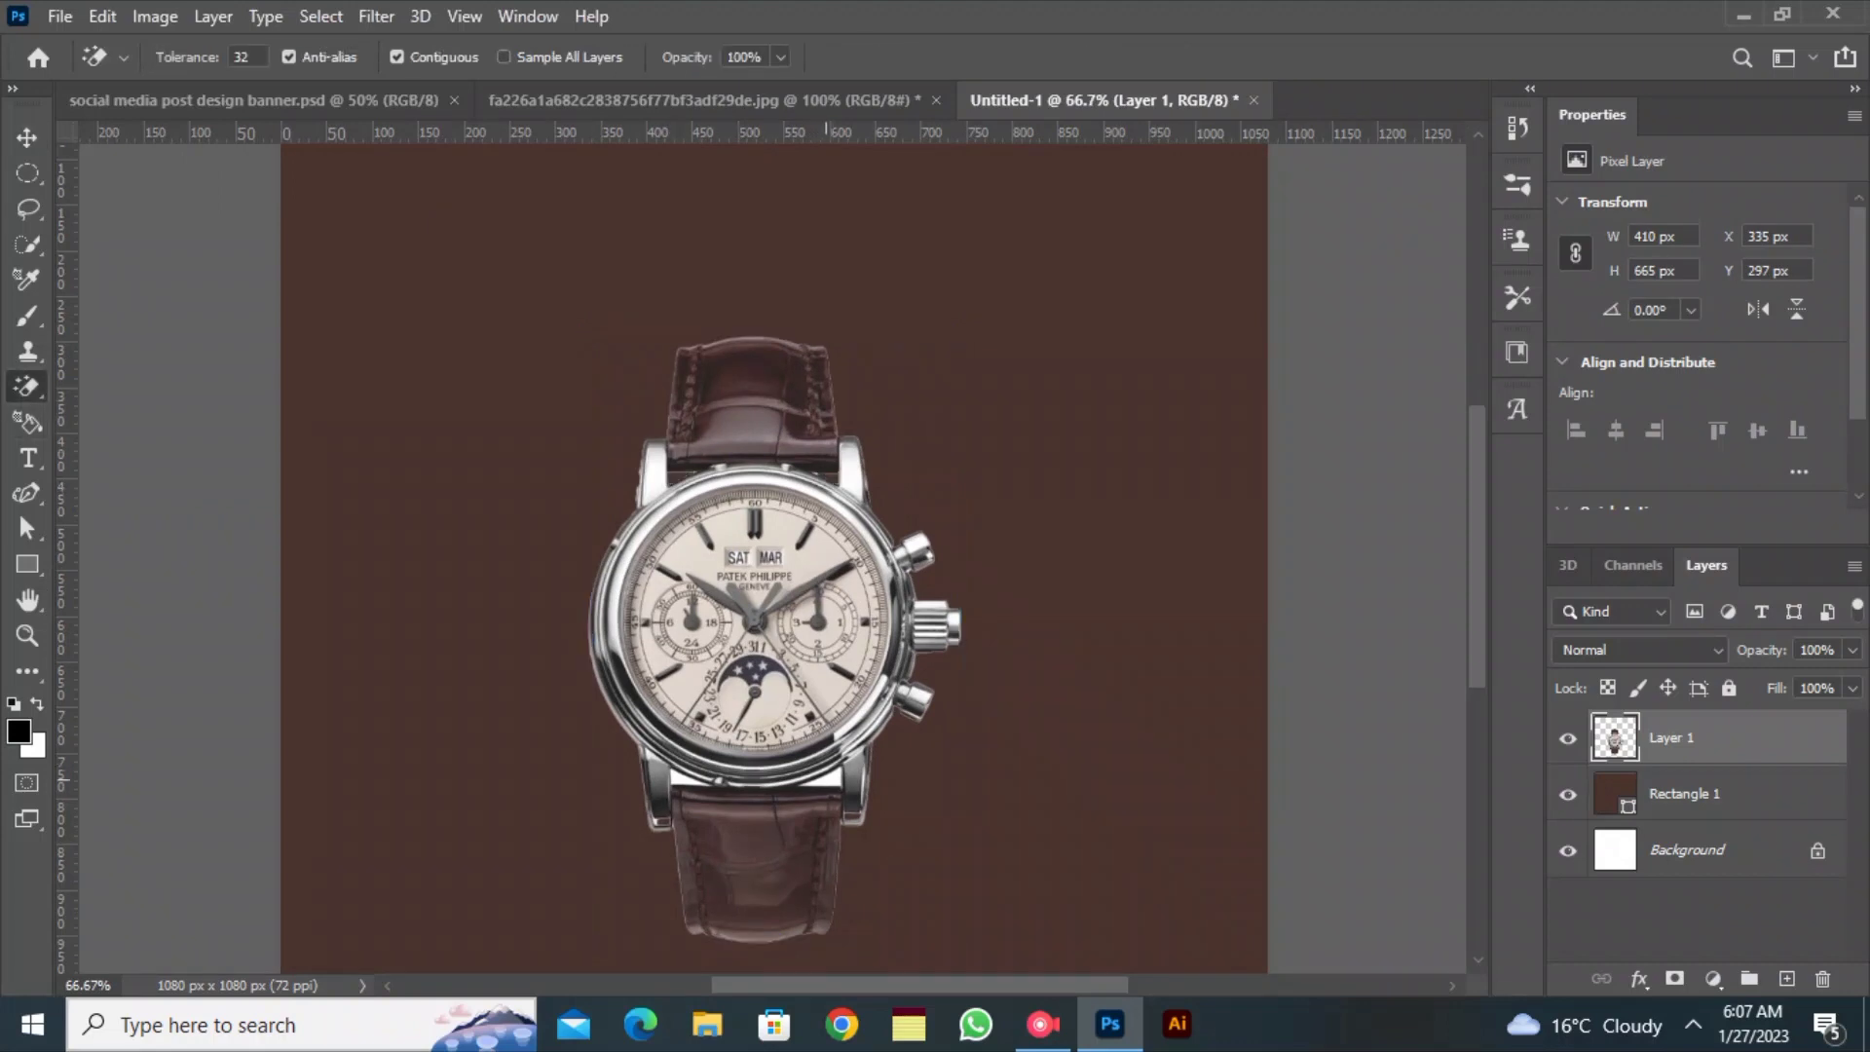
pyautogui.click(28, 137)
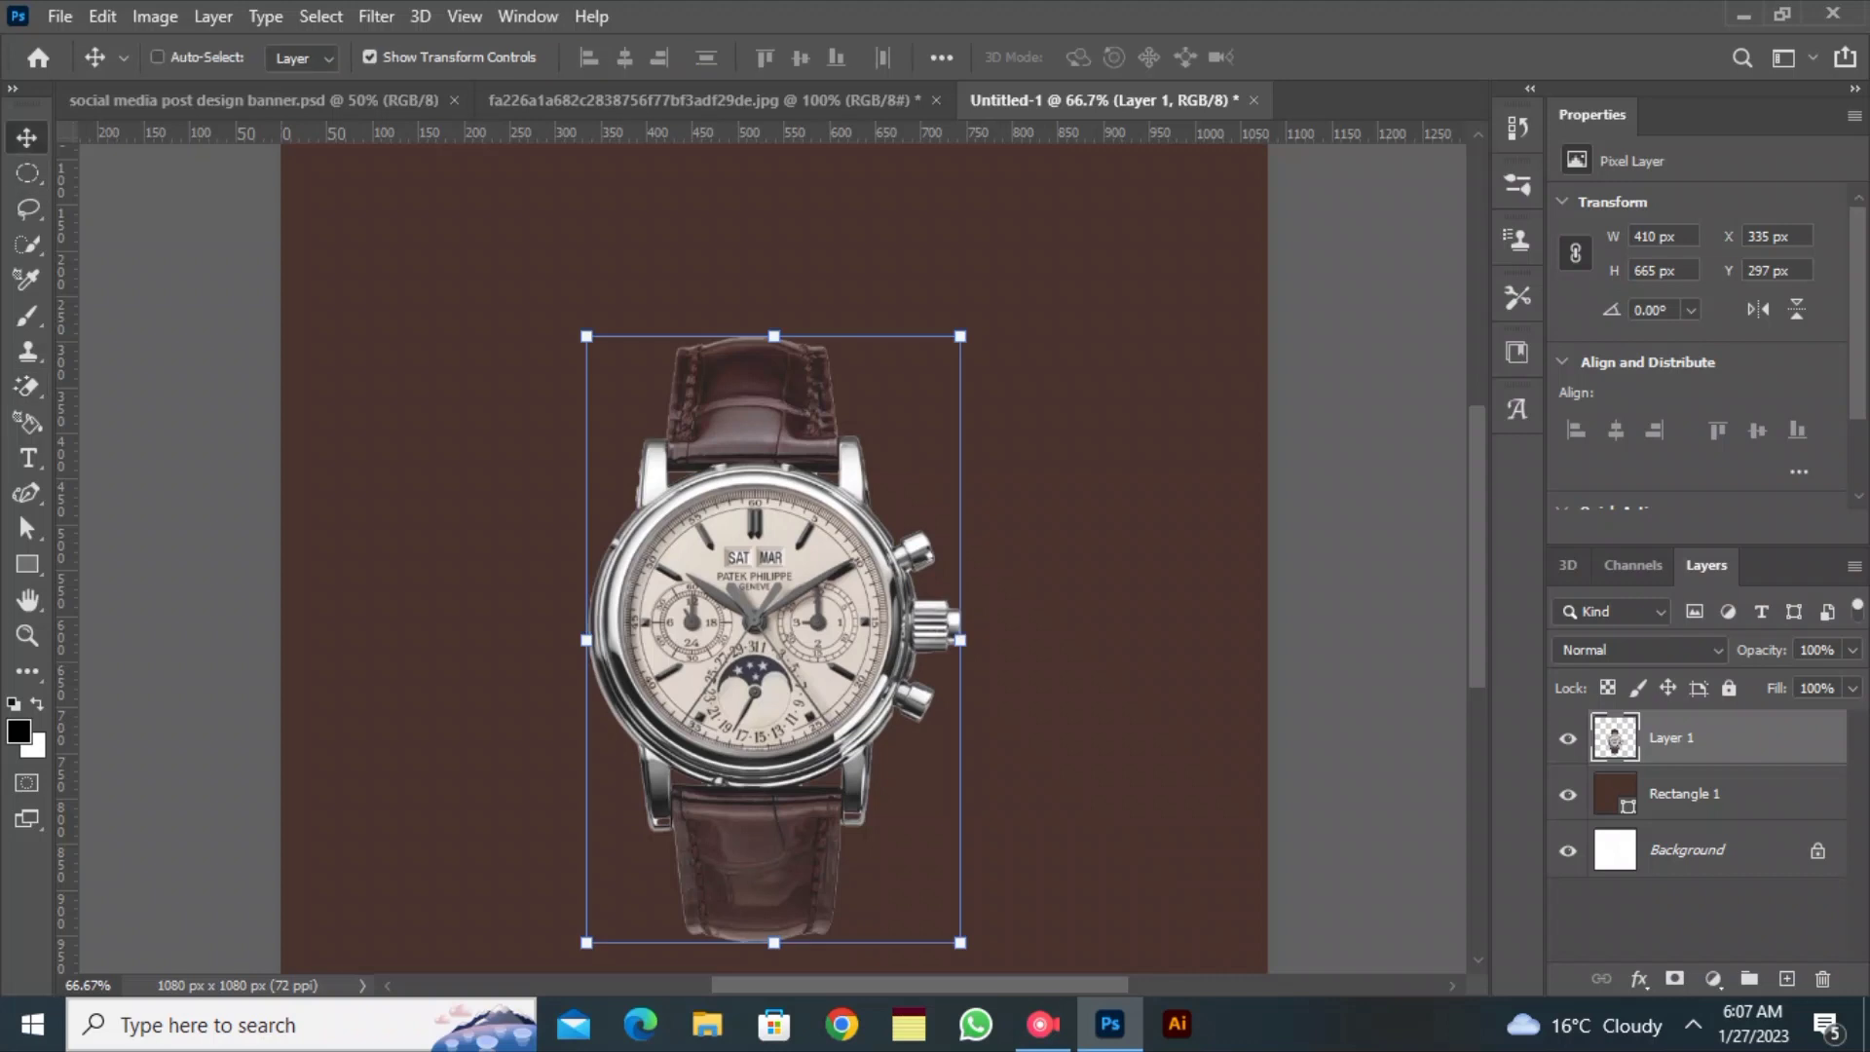
pyautogui.keyDown('ctrl'); pyautogui.click(1672, 739); pyautogui.keyUp('ctrl')
pyautogui.keyDown('ctrl'); pyautogui.click(1616, 738); pyautogui.keyUp('ctrl')
pyautogui.click(321, 16)
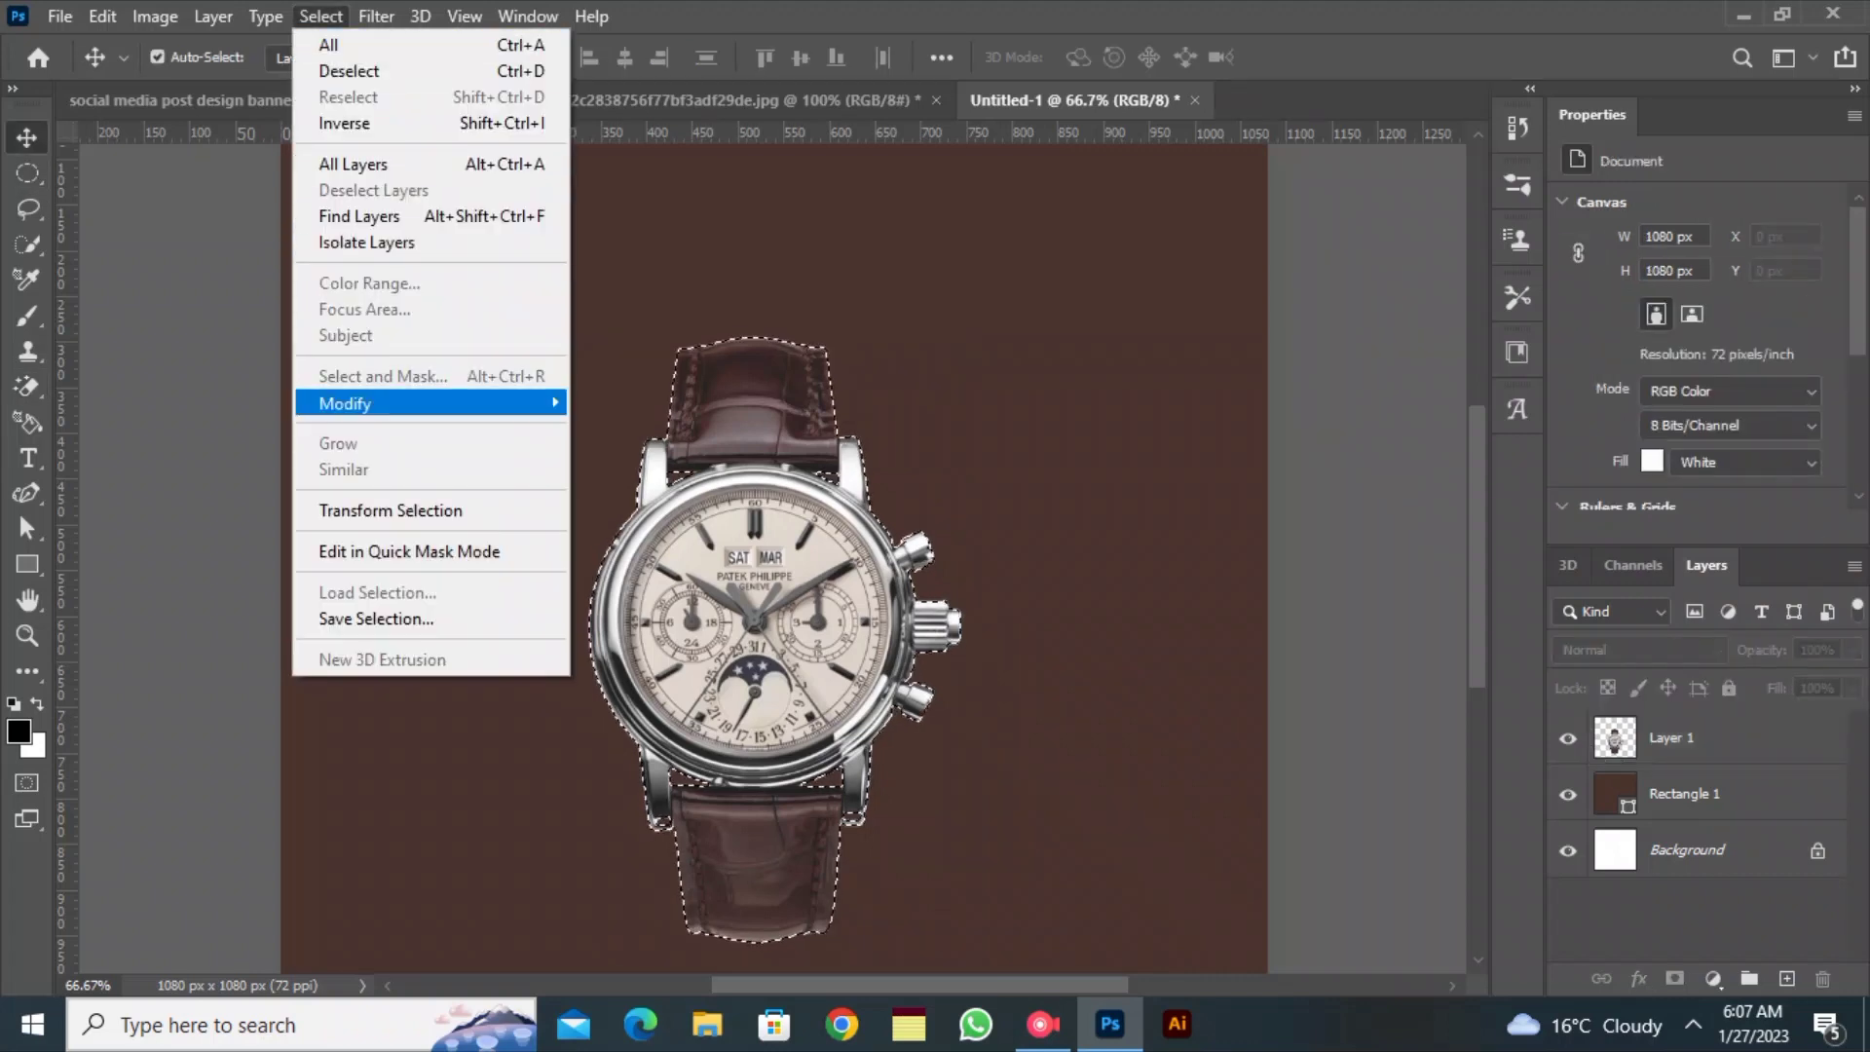
pyautogui.moveTo(345, 403)
pyautogui.click(633, 453)
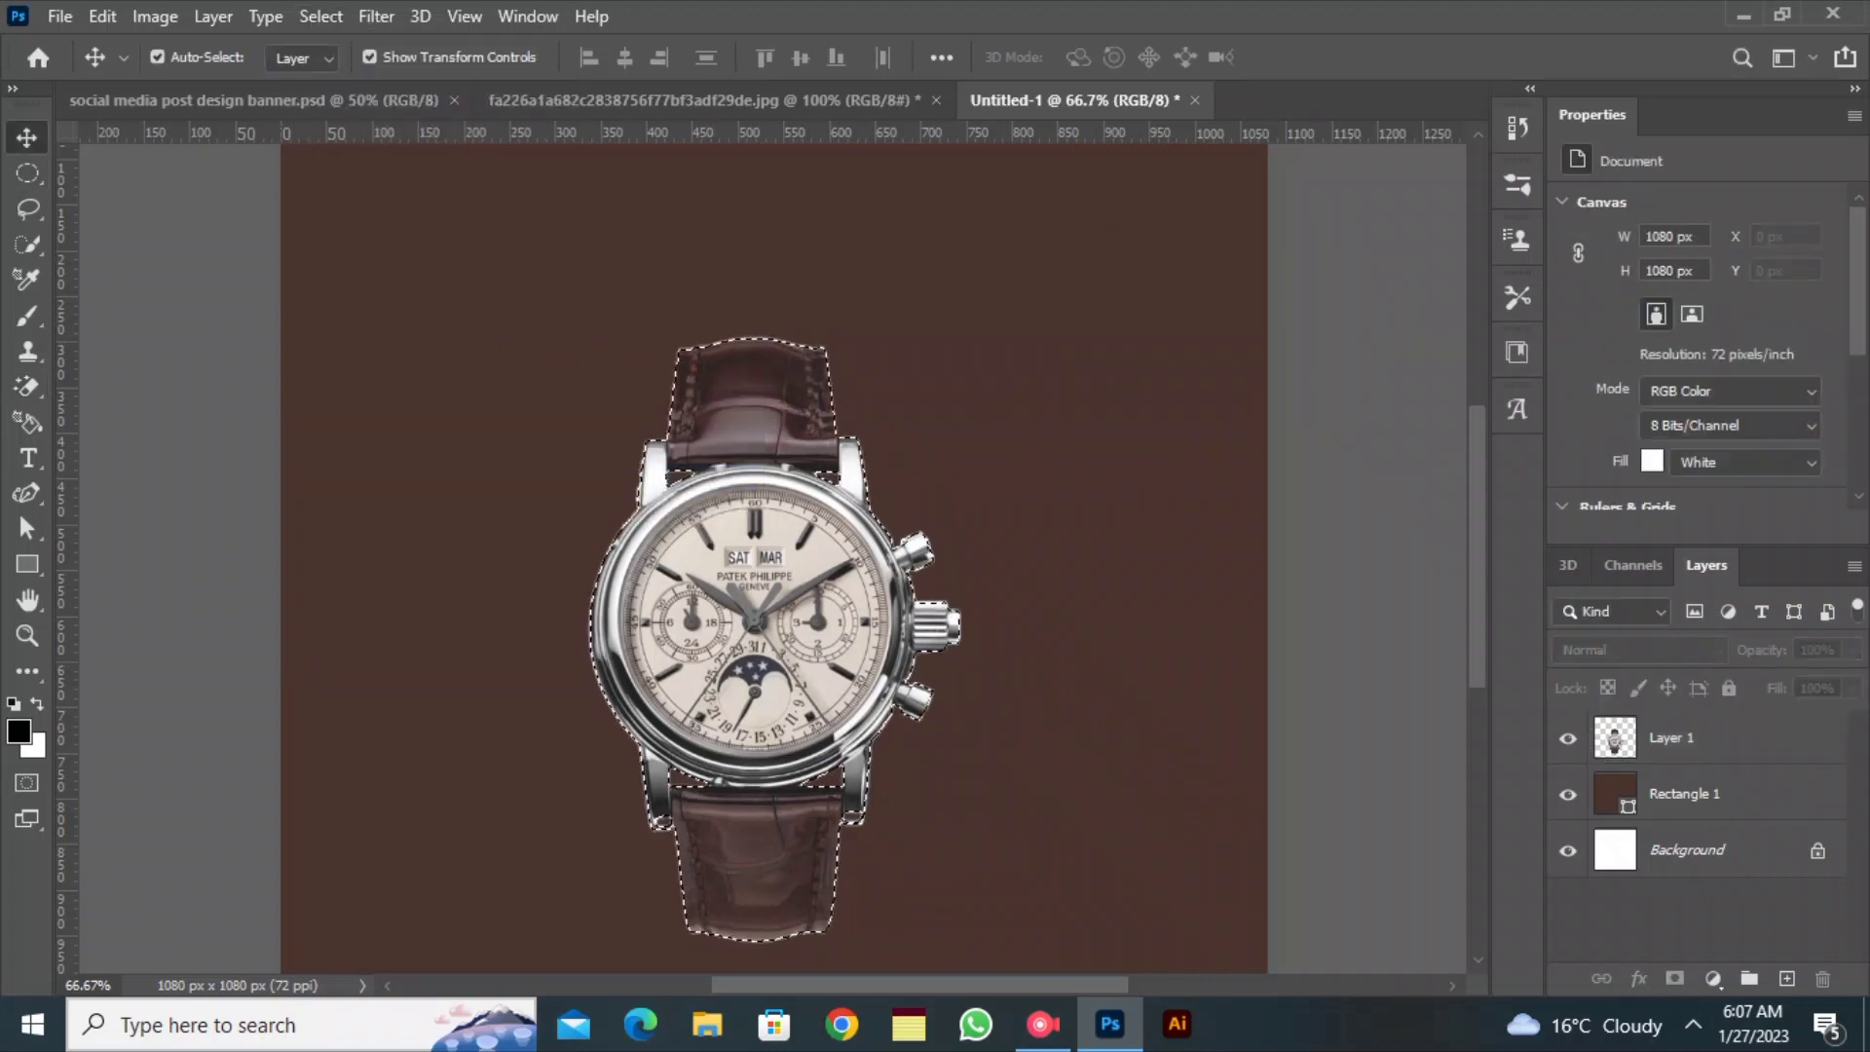
# Add a layer mask to the watch layer from the active selection
pyautogui.click(1672, 738)
pyautogui.click(1675, 979)
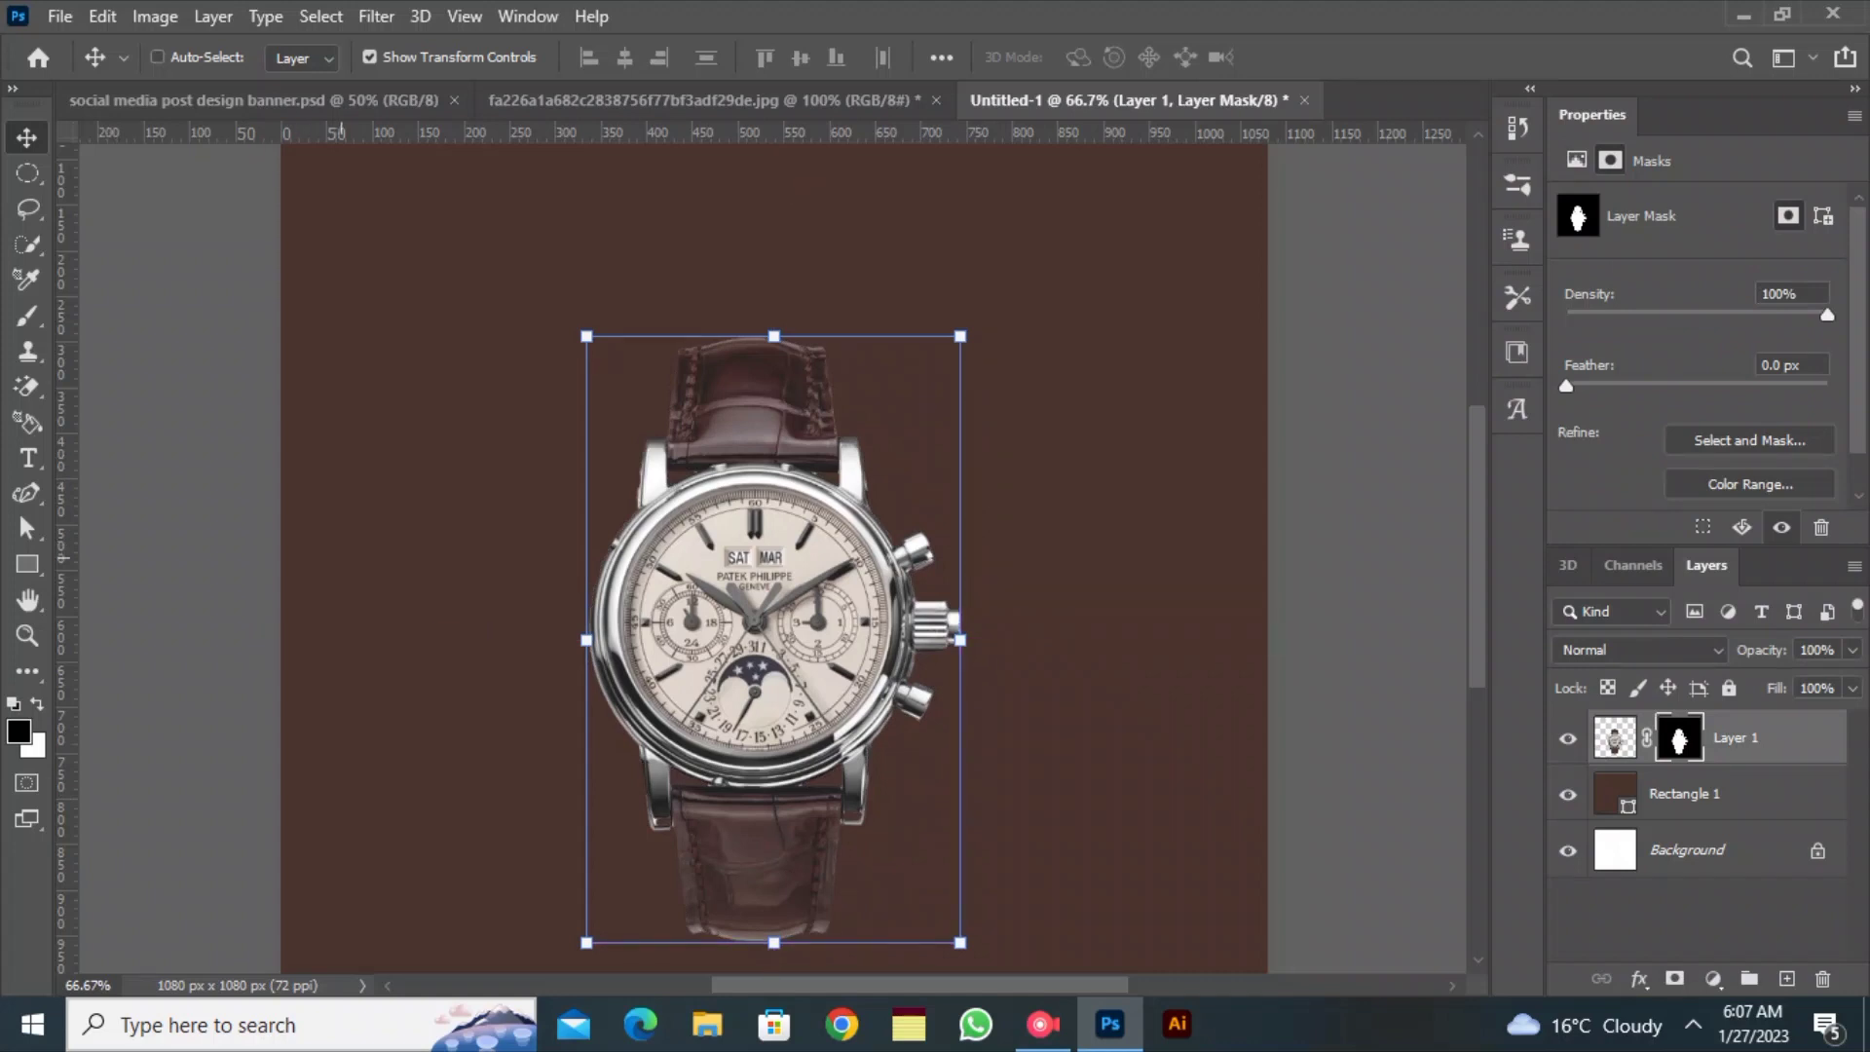
pyautogui.click(324, 326)
pyautogui.click(209, 386)
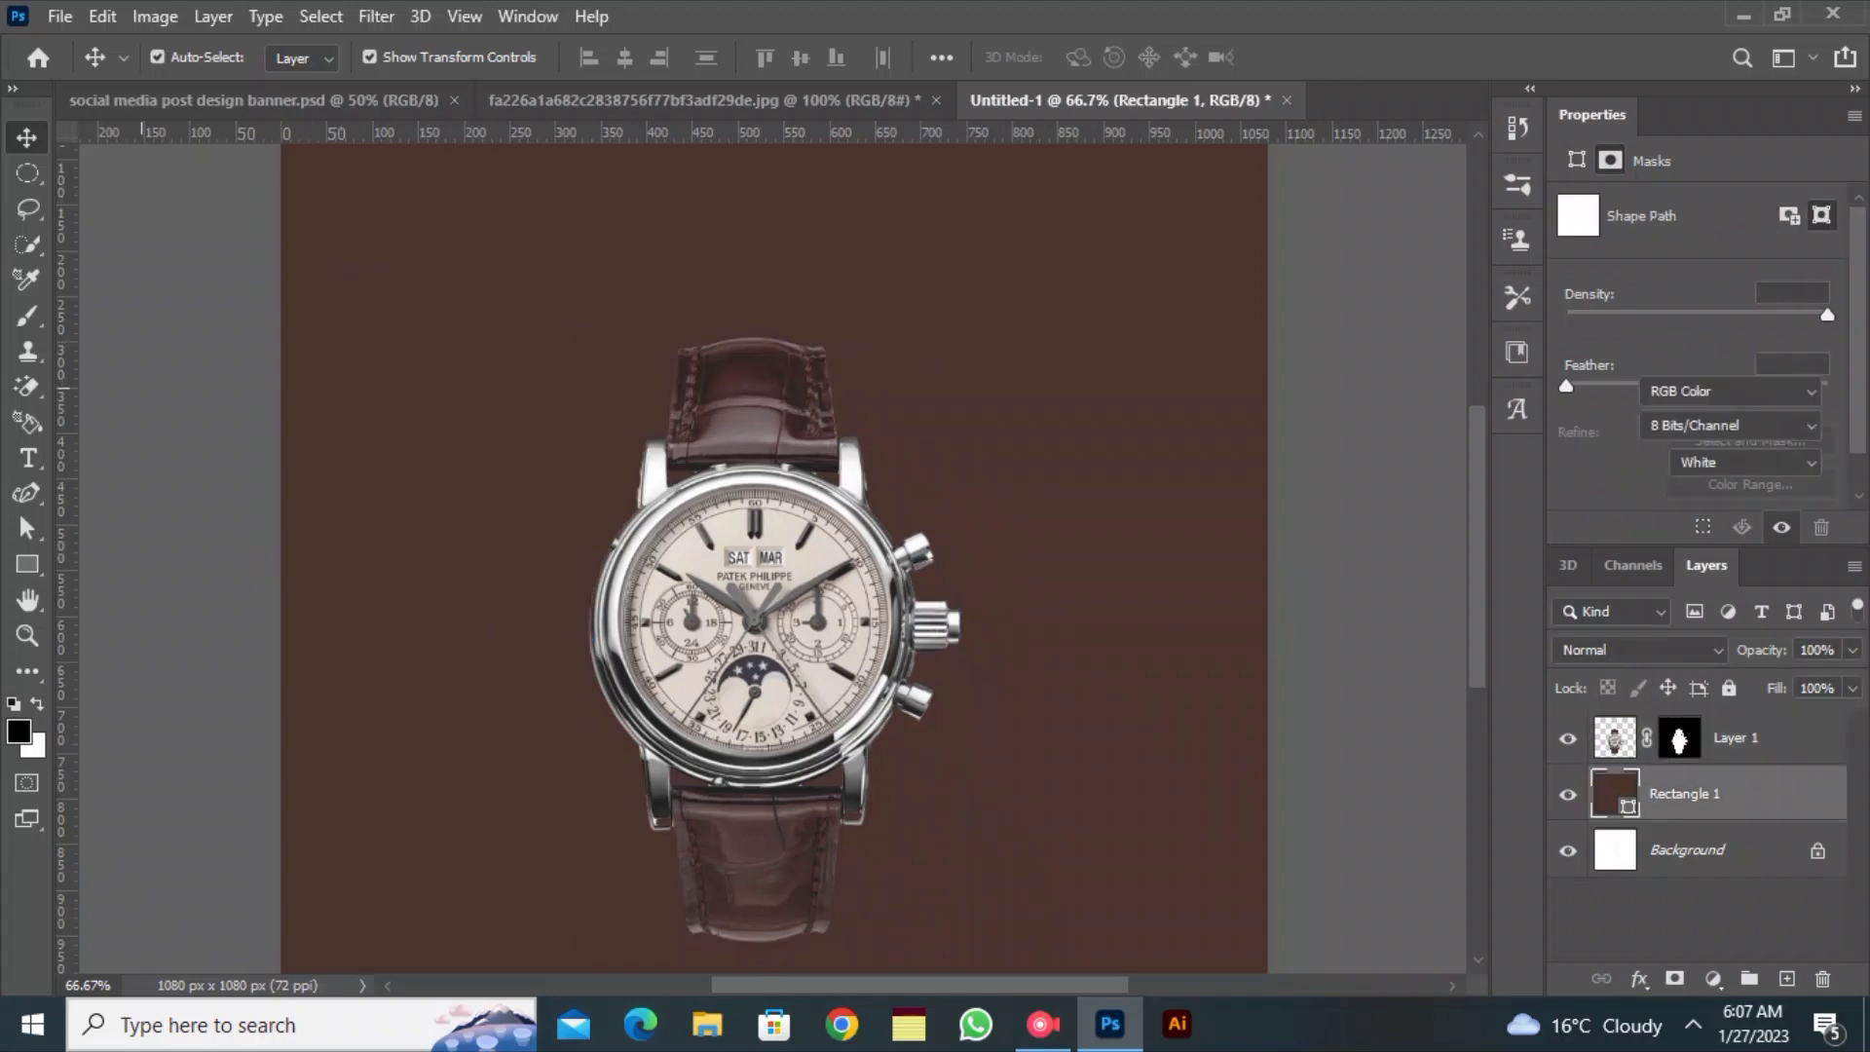
# Add the text "new arrival" on the brown background above the watch
pyautogui.hotkey('ctrl', '-')
pyautogui.click(28, 458)
pyautogui.click(117, 458)
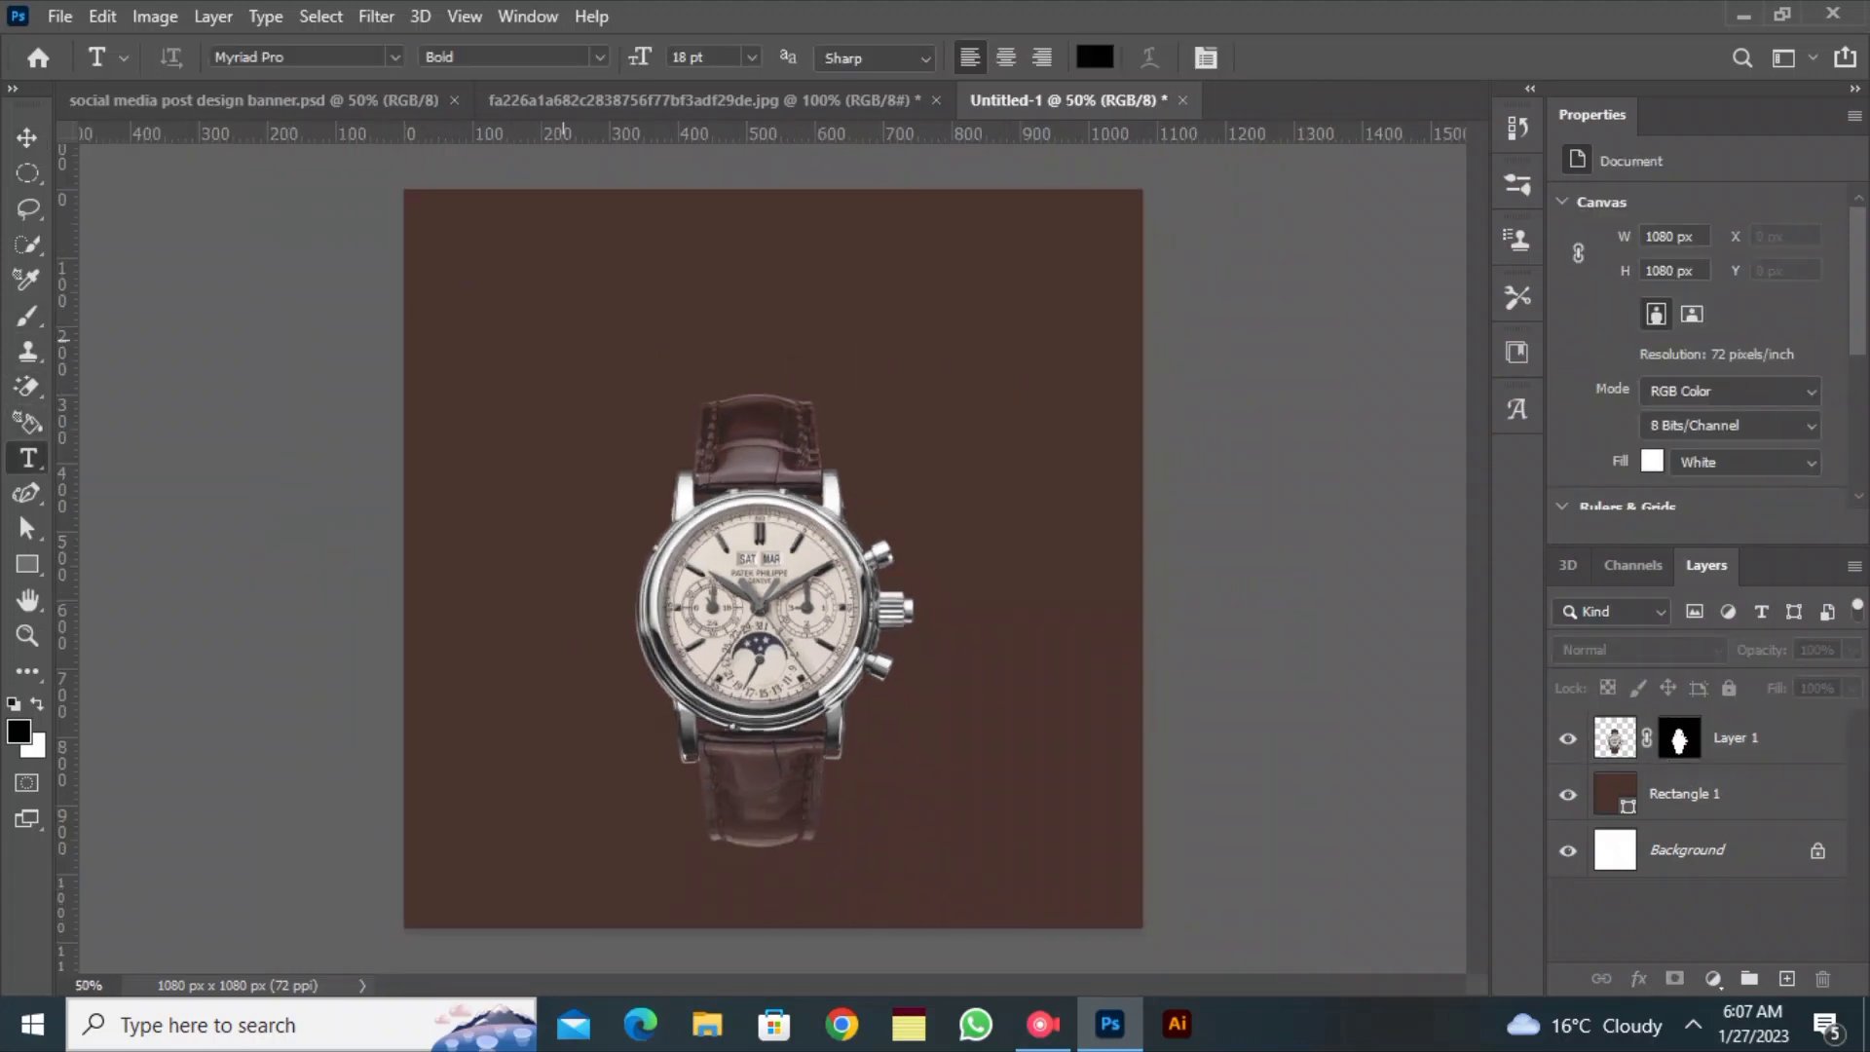
pyautogui.click(563, 336)
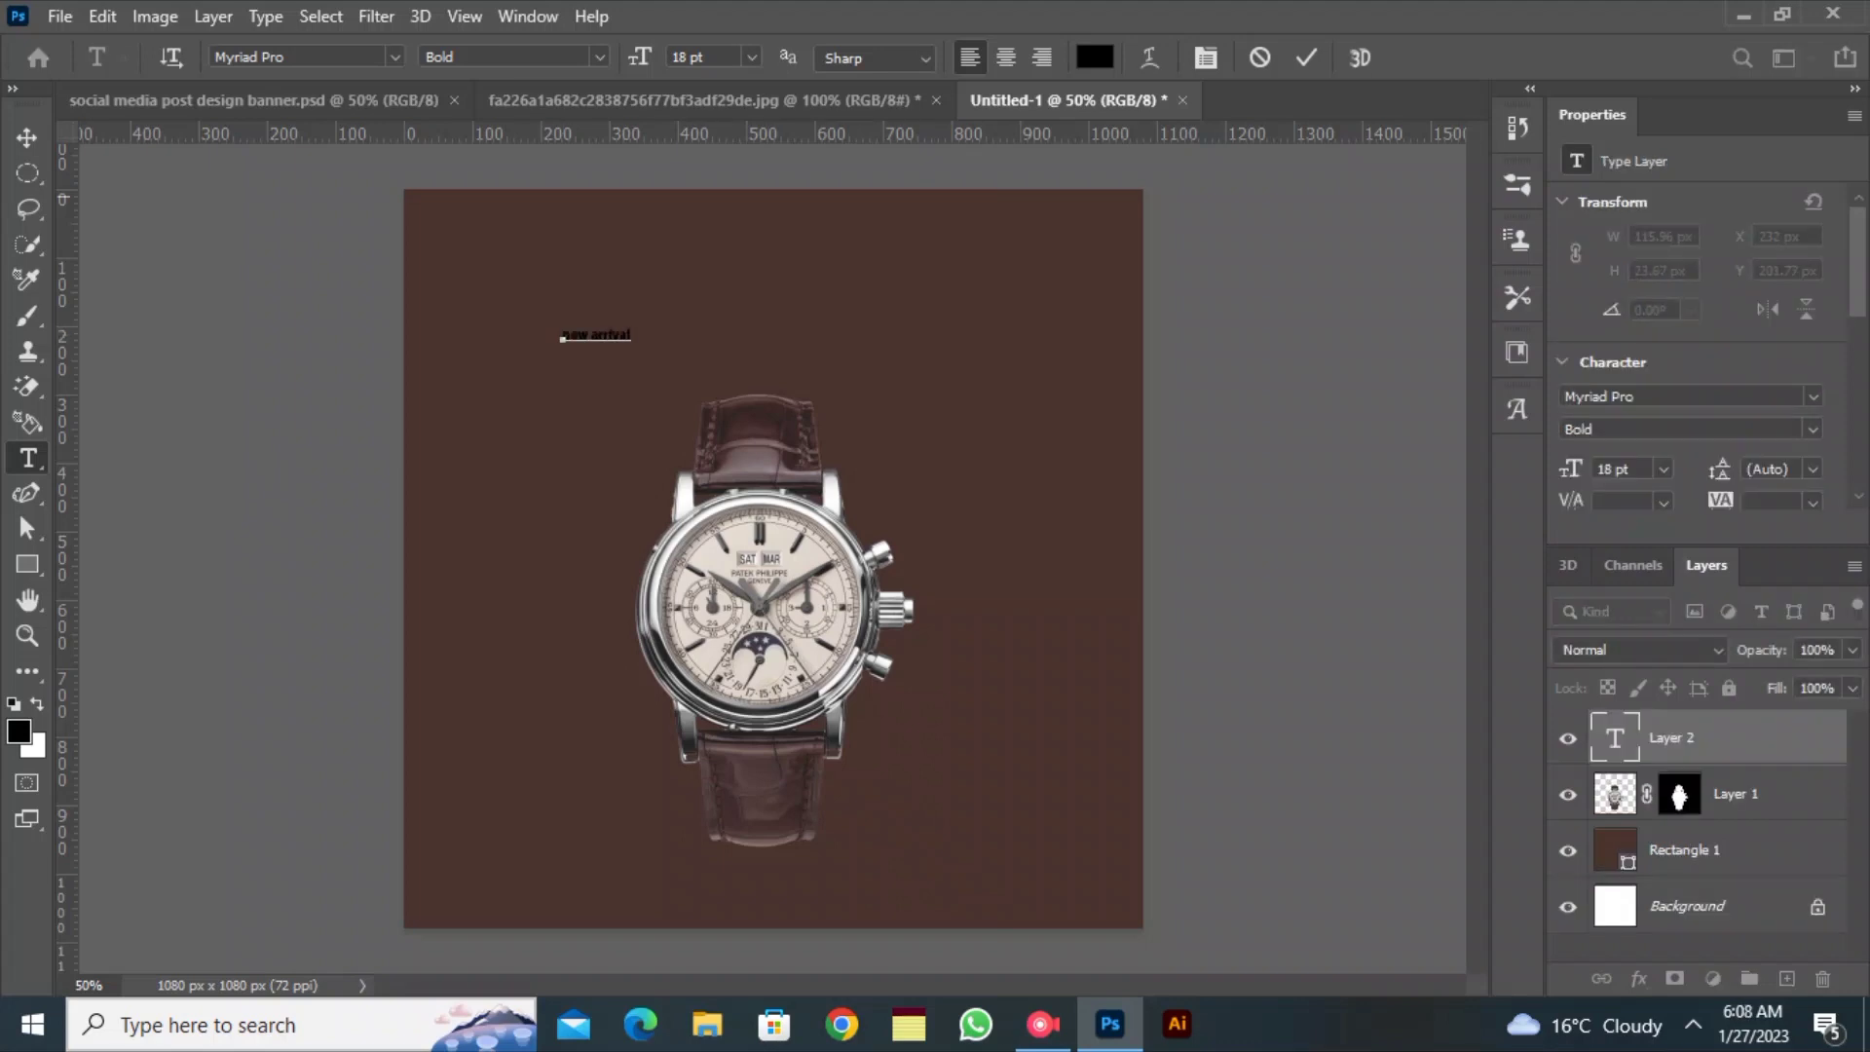
# Set the "new arrival" text to Myriad Pro Regular at 45 pt and move it near the canvas's upper edge
pyautogui.click(394, 58)
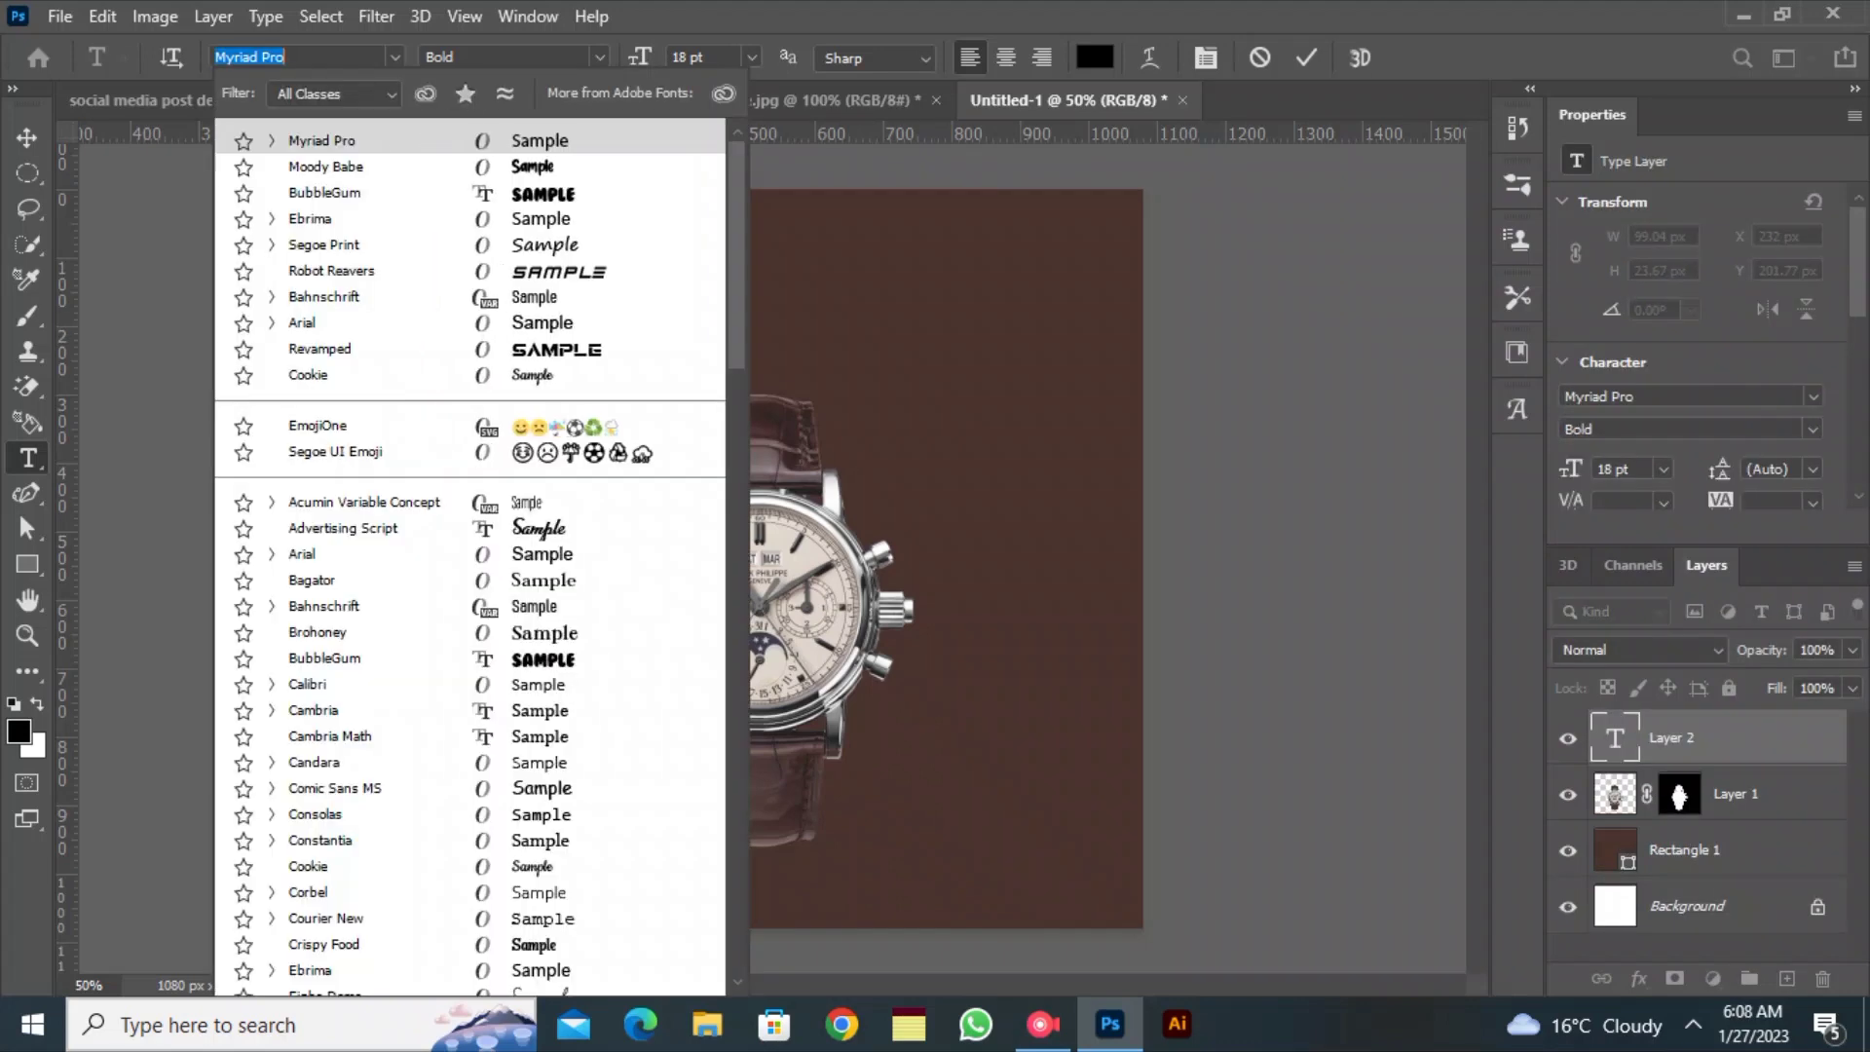
pyautogui.click(600, 58)
pyautogui.click(600, 58)
pyautogui.click(517, 89)
pyautogui.moveTo(640, 58); pyautogui.dragTo(666, 58)
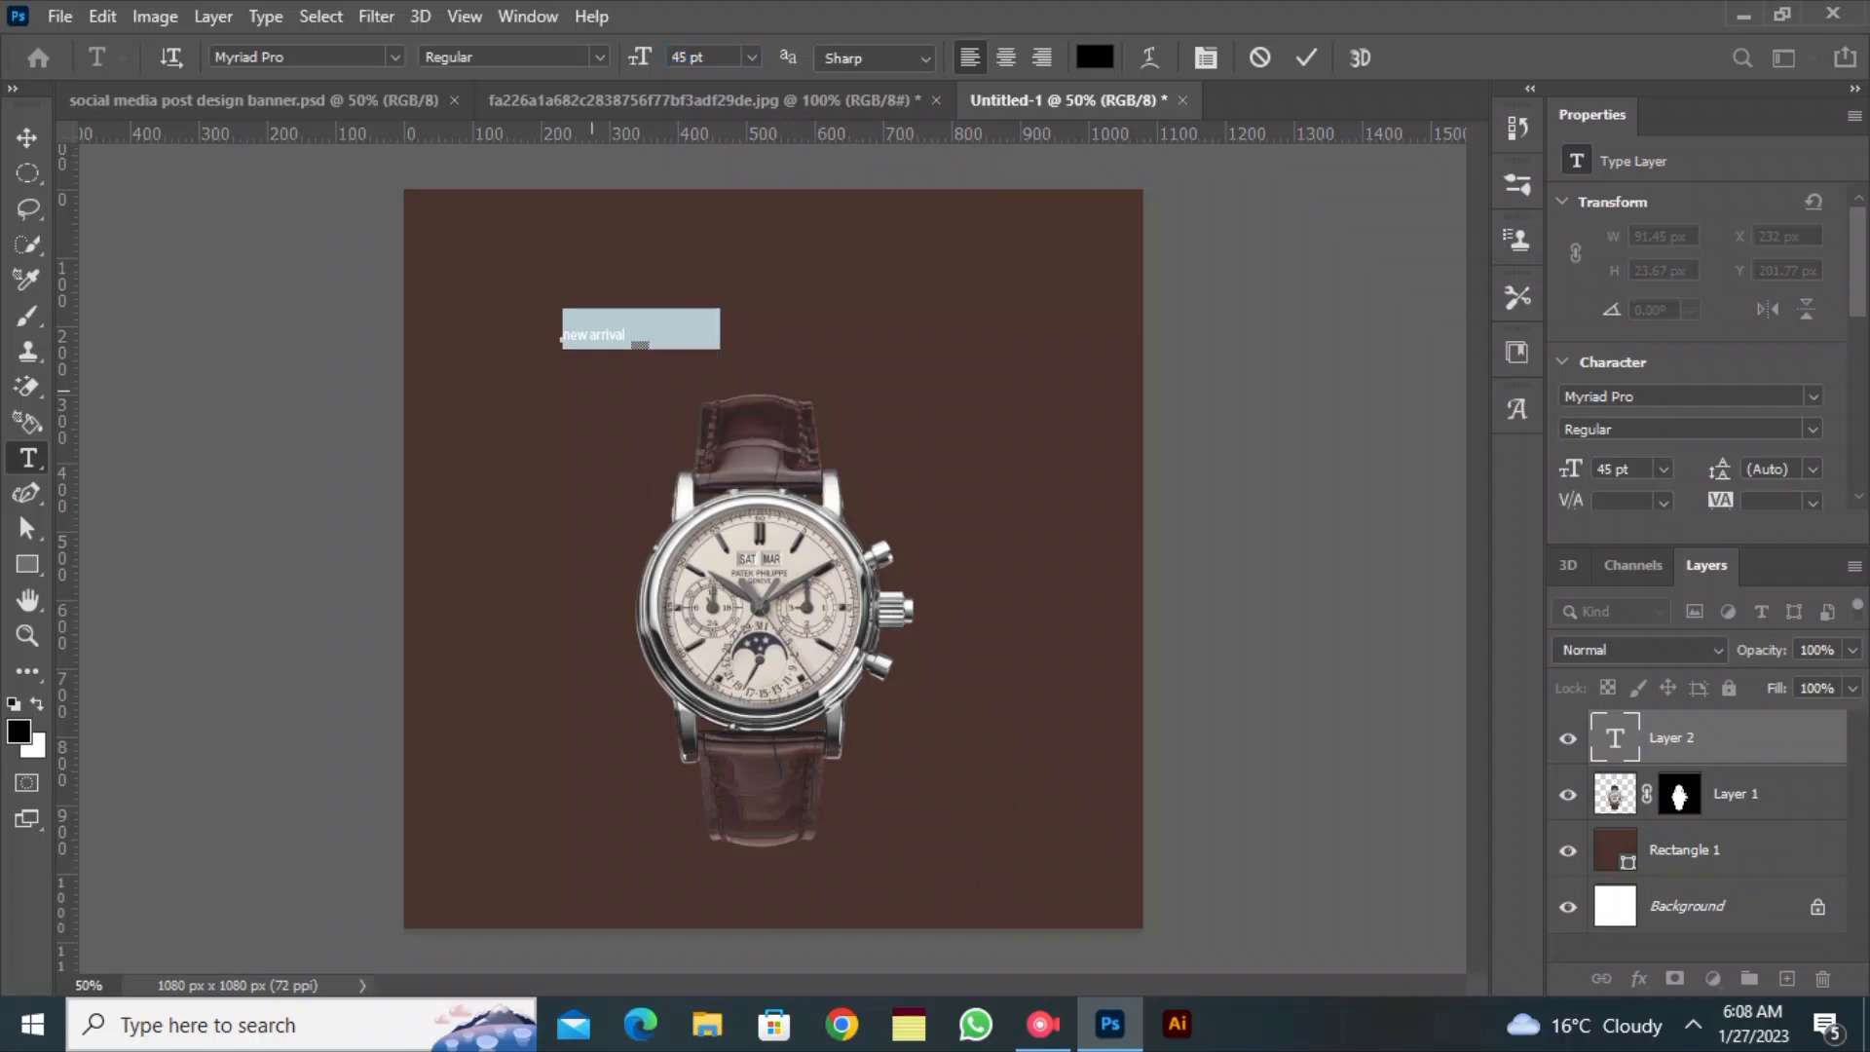
pyautogui.moveTo(584, 389); pyautogui.dragTo(582, 302)
pyautogui.click(582, 246)
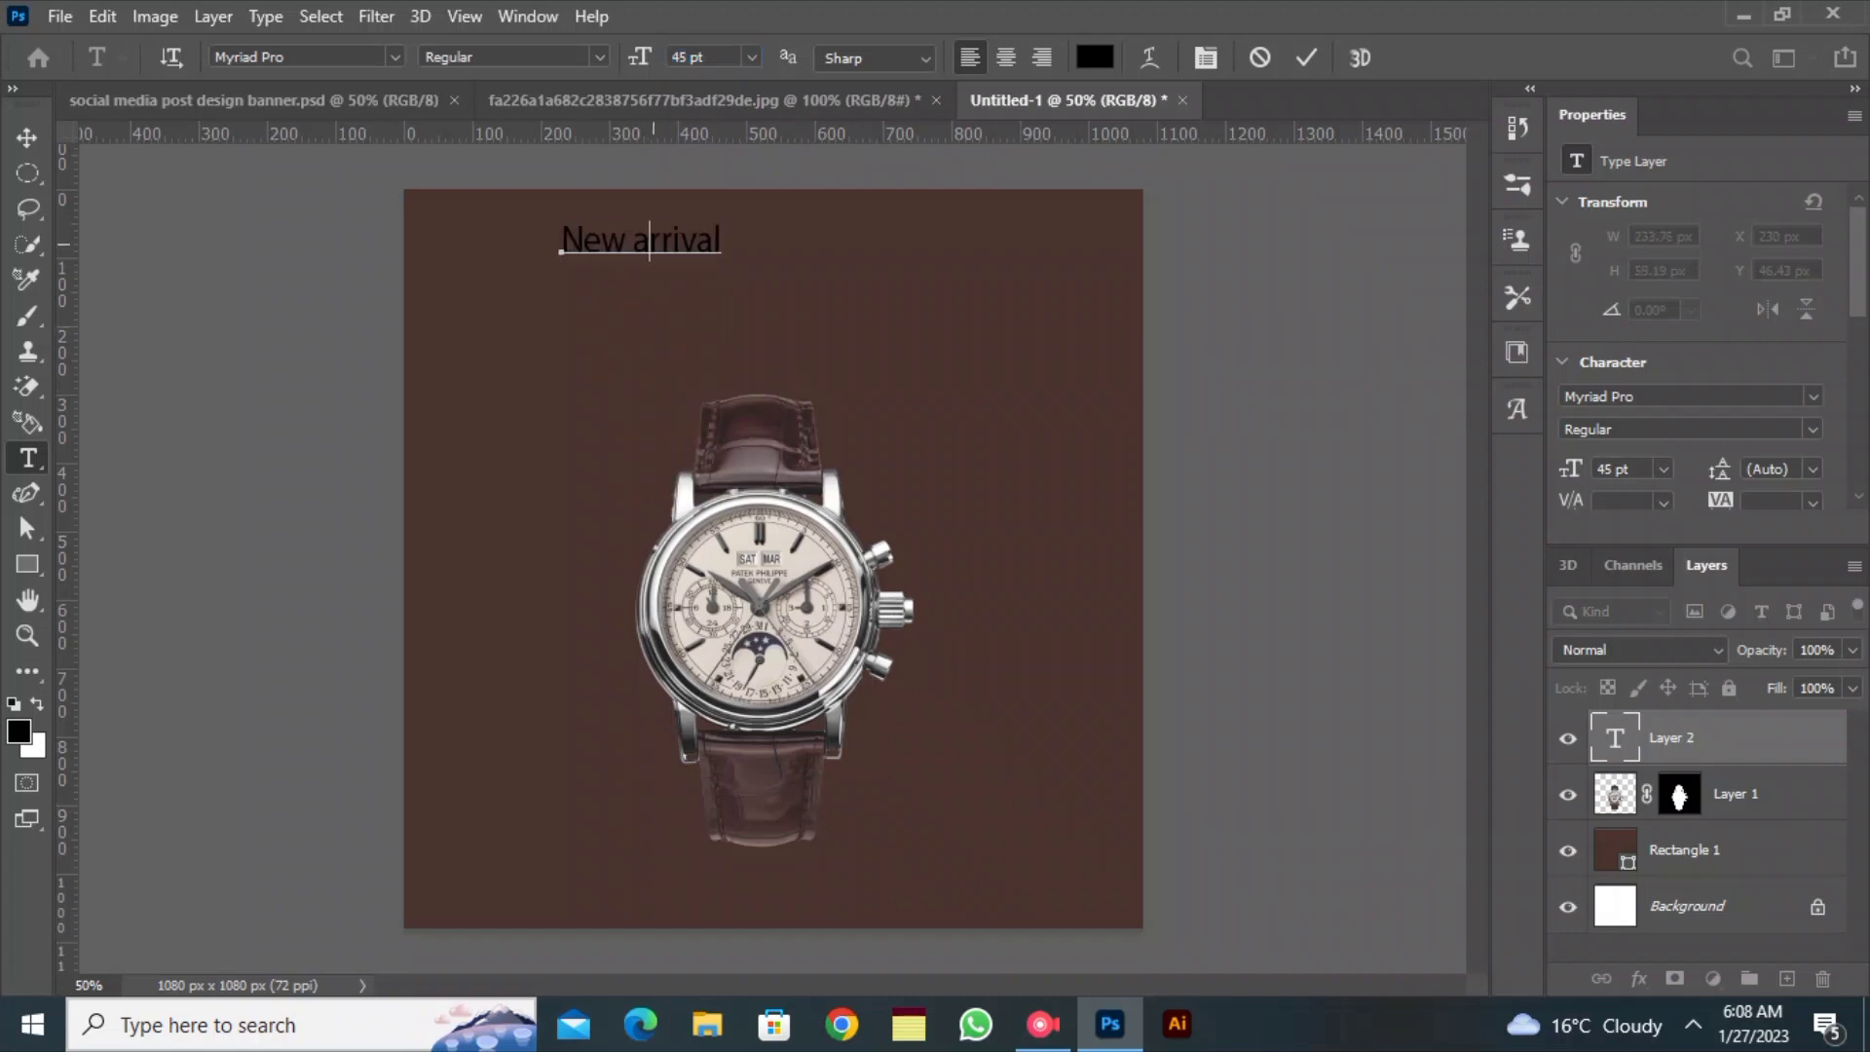
# Finish the heading as "New Arrival" in white and shift it slightly up and to the right
pyautogui.click(1095, 57)
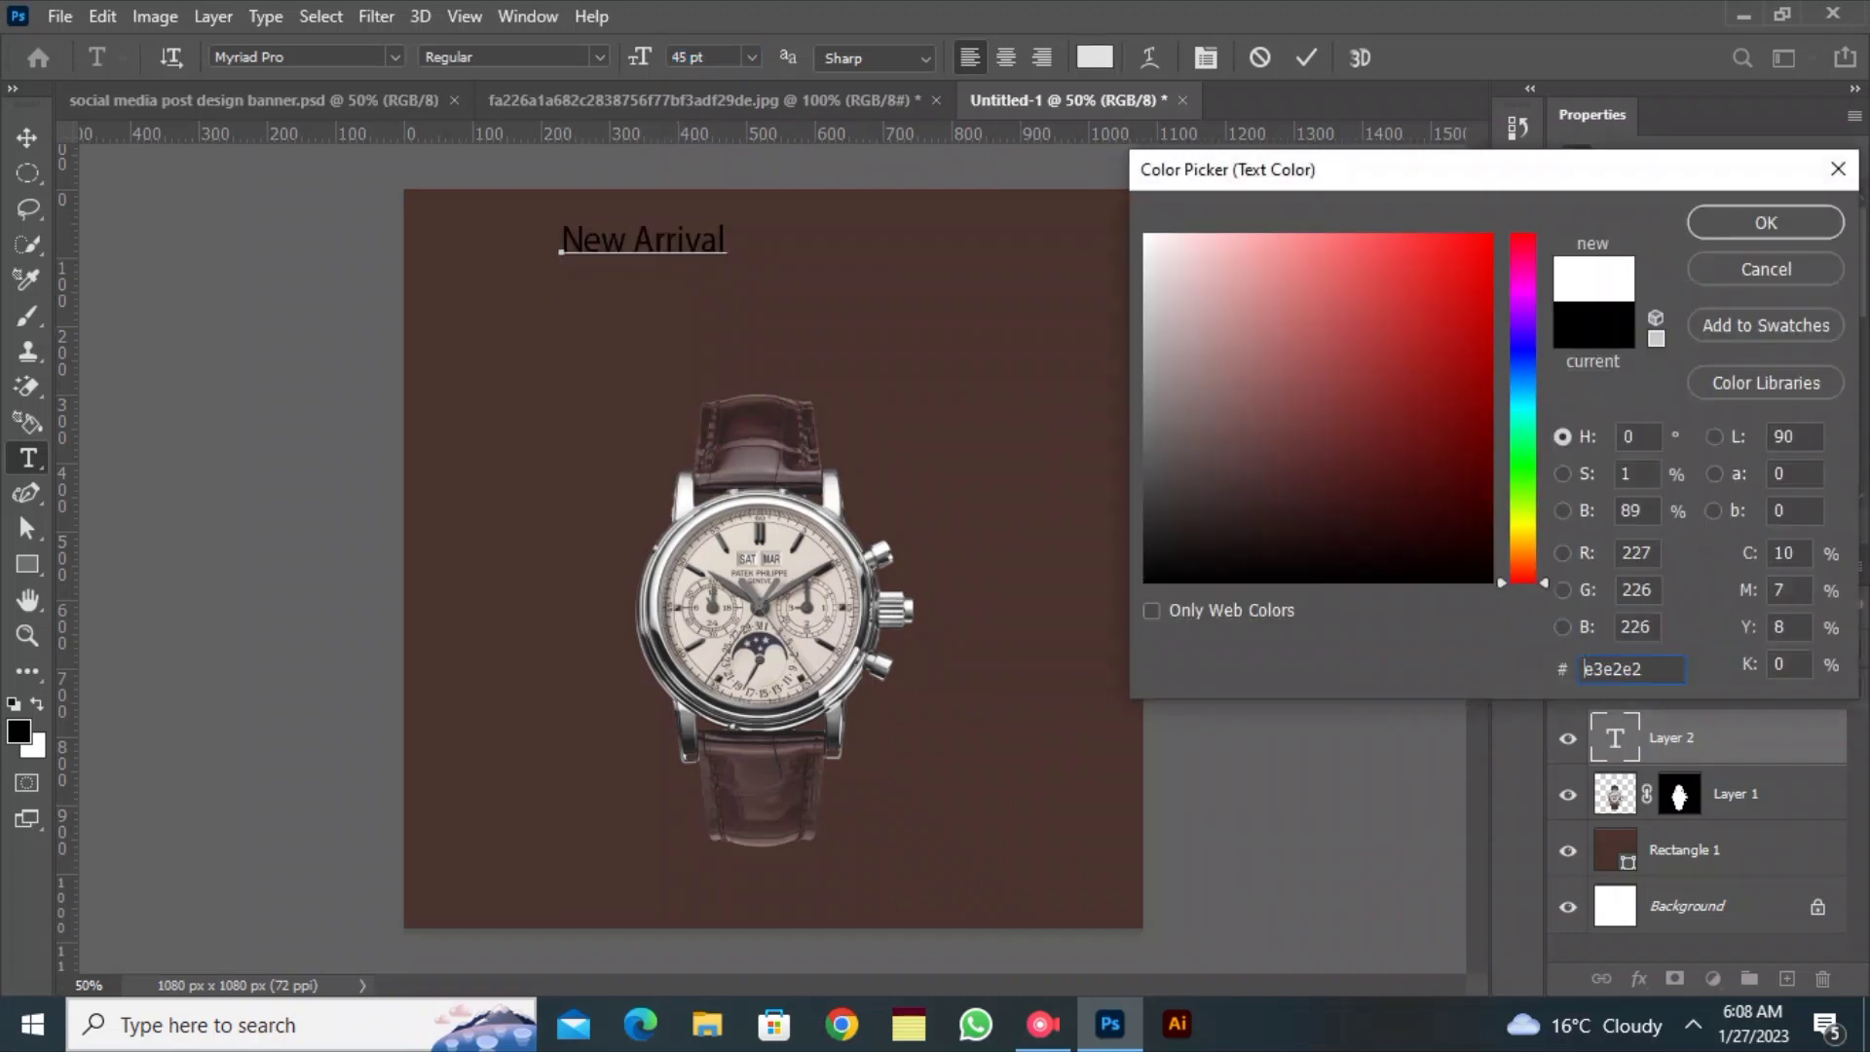
pyautogui.click(1757, 221)
pyautogui.moveTo(681, 259); pyautogui.dragTo(698, 246)
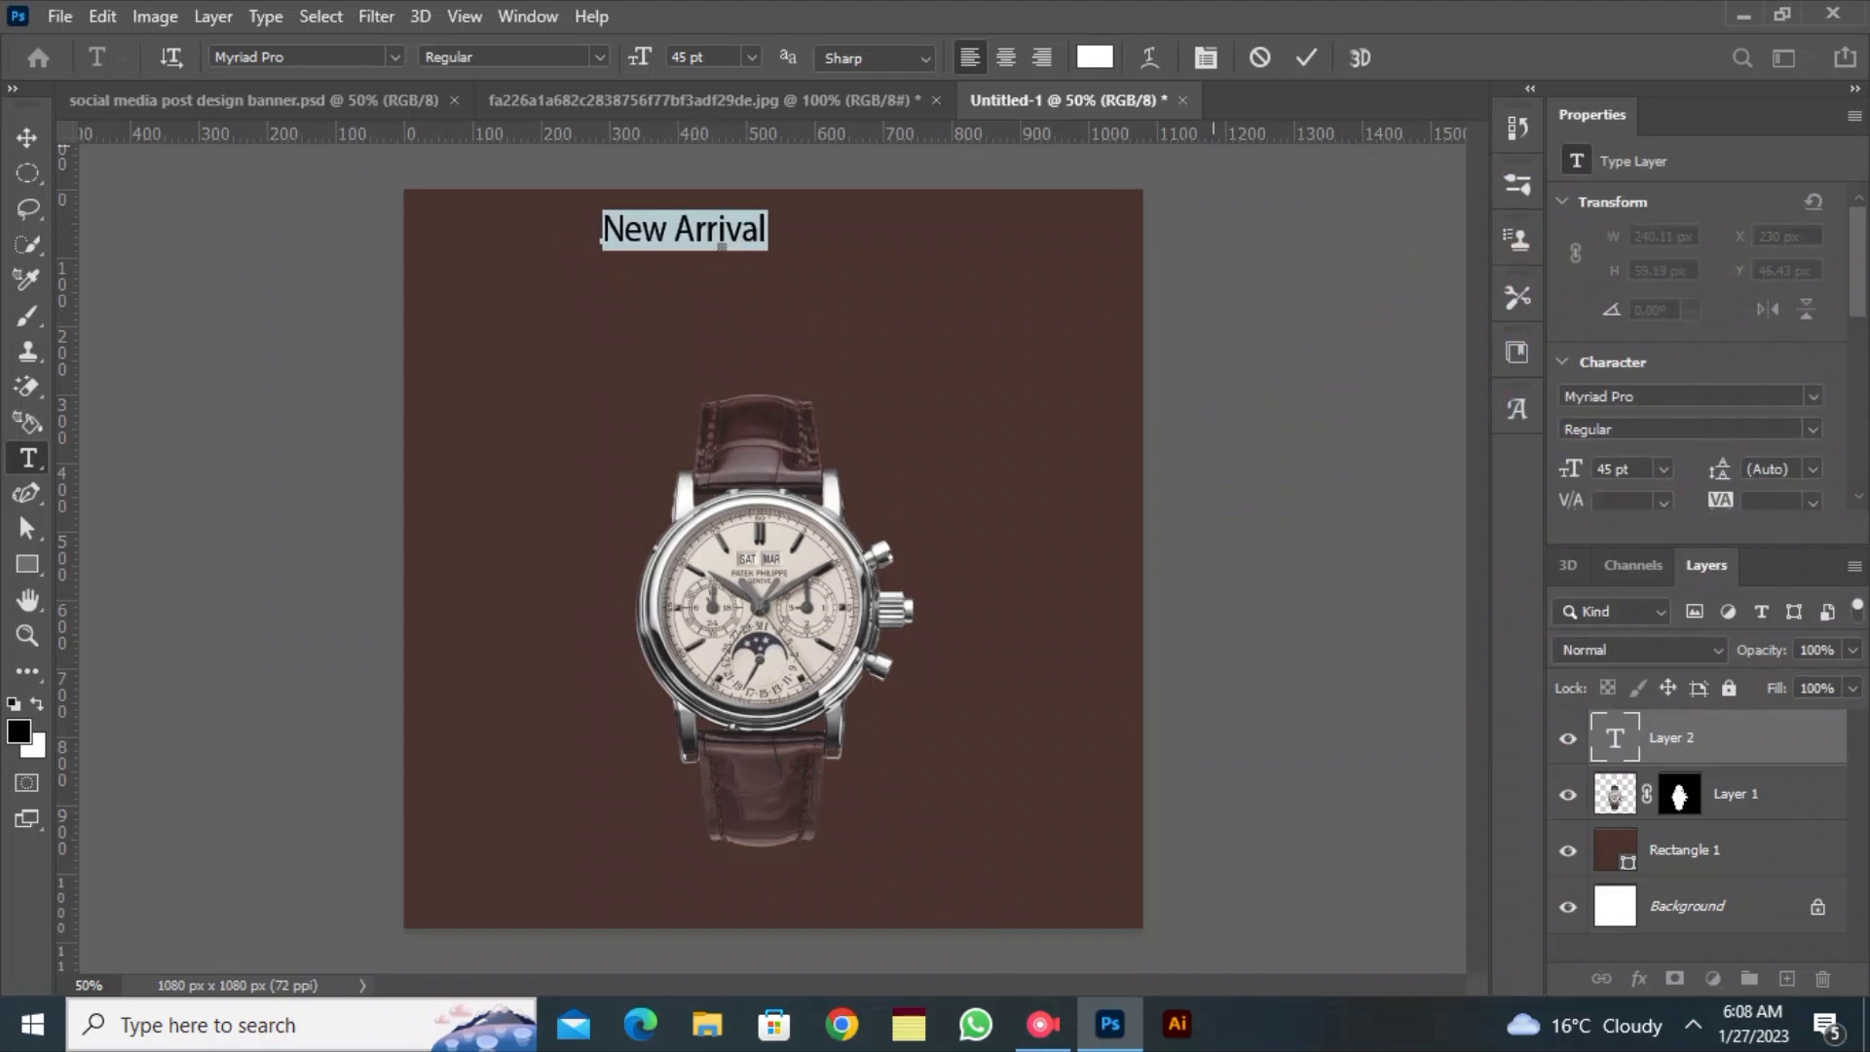
pyautogui.click(1307, 57)
pyautogui.click(27, 138)
pyautogui.click(205, 302)
# Add the white title "Rolex Watch" just below "New Arrival" in Myriad Pro Bold at 107 pt
pyautogui.click(27, 458)
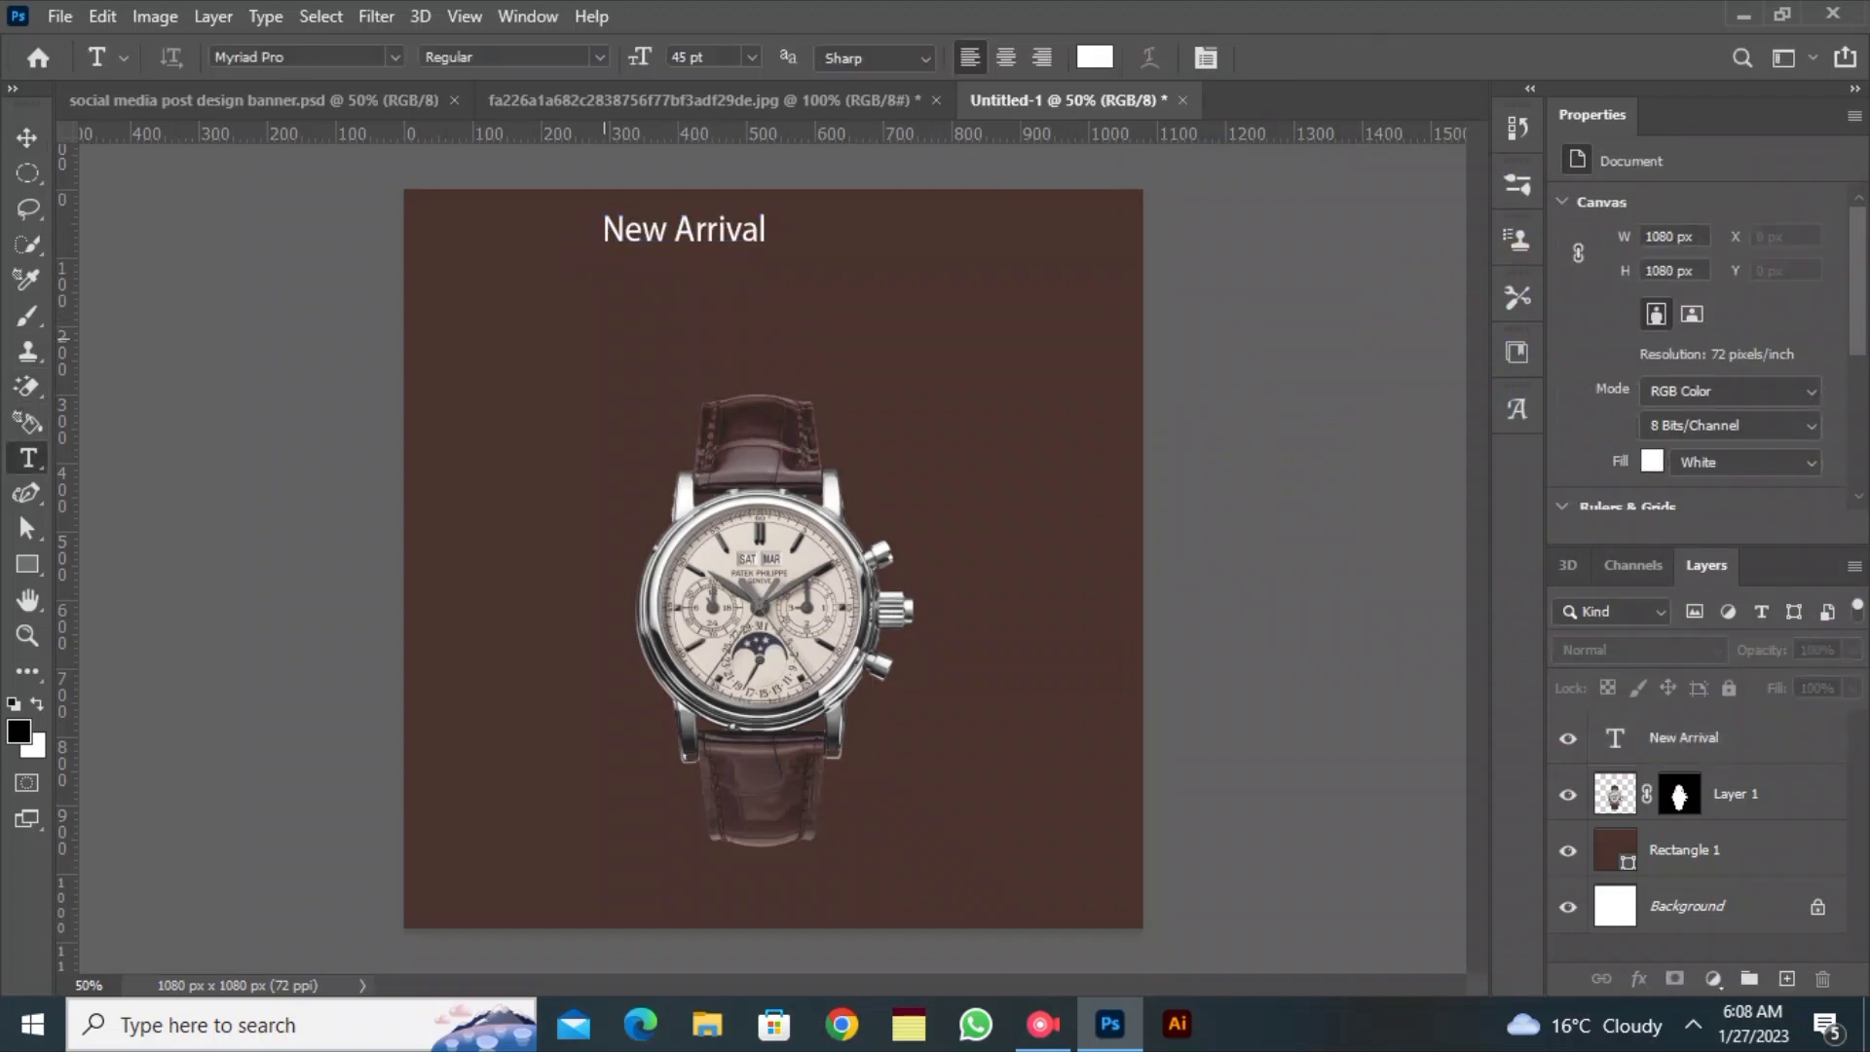
pyautogui.click(606, 339)
pyautogui.write('Rolex Watch')
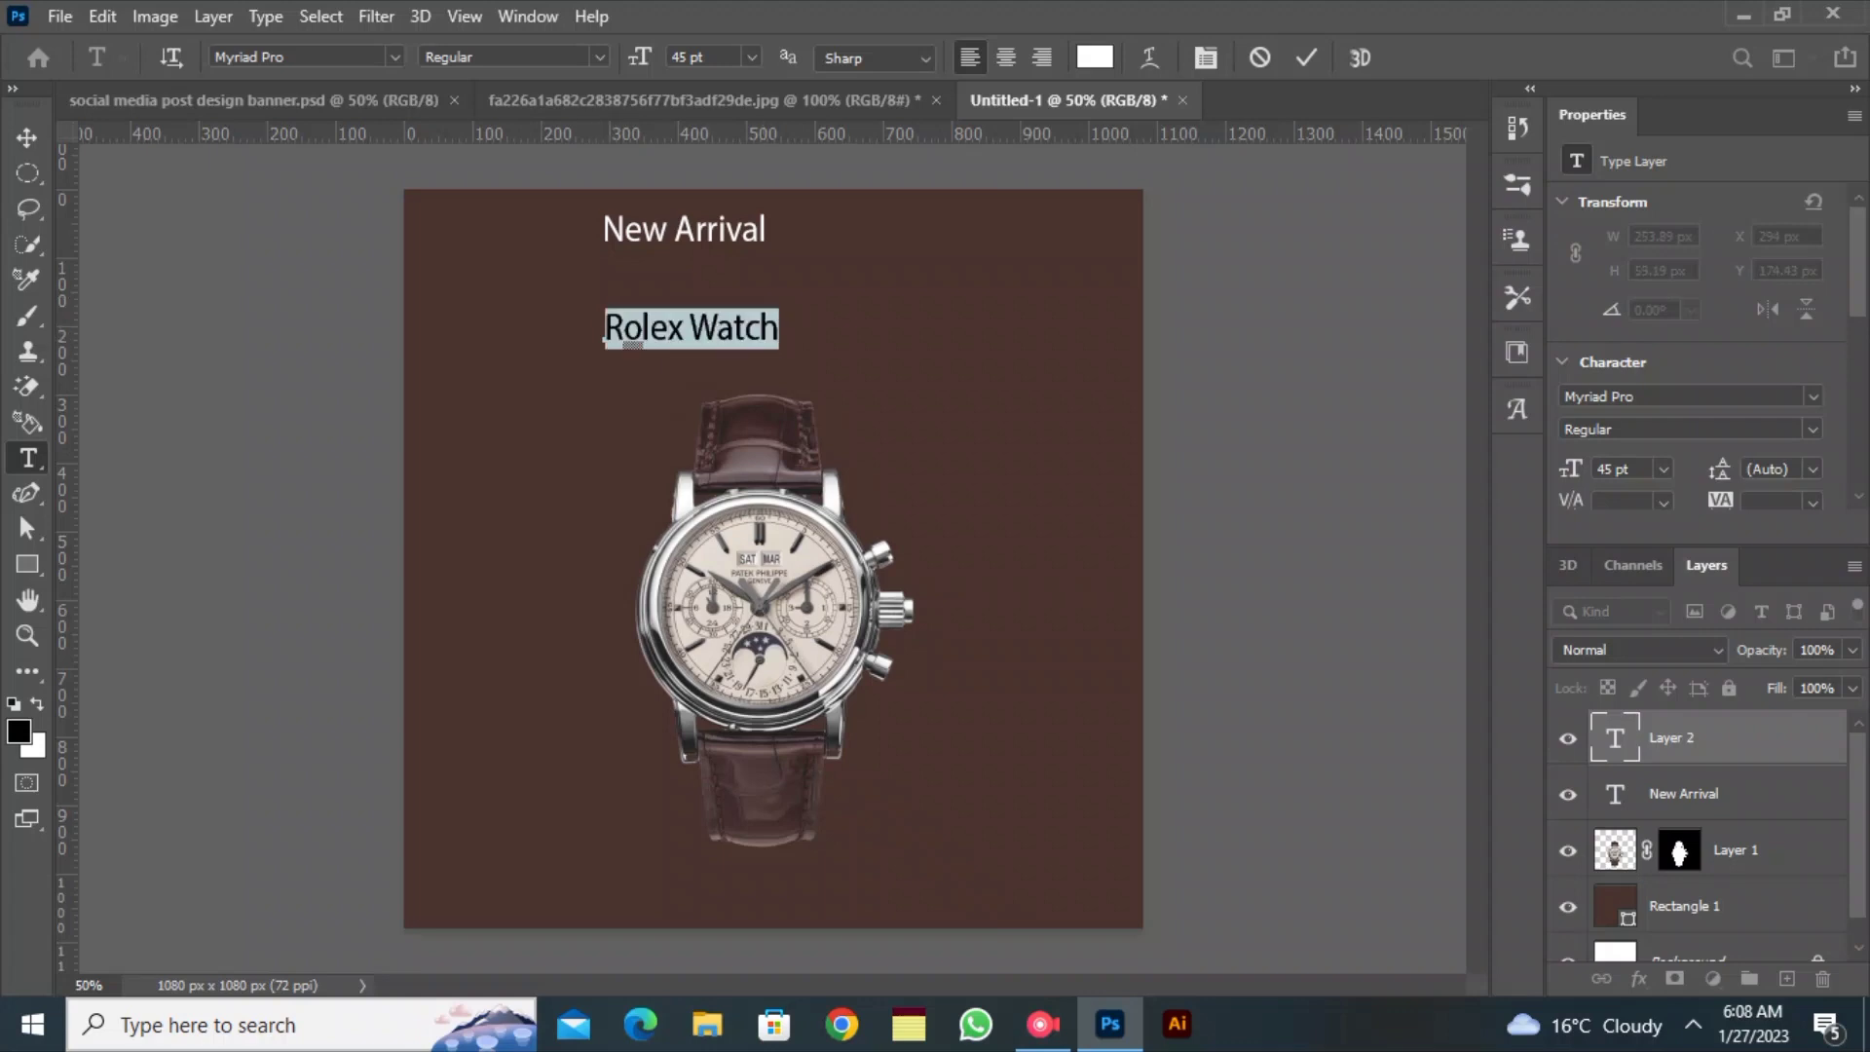
pyautogui.click(600, 58)
pyautogui.click(506, 127)
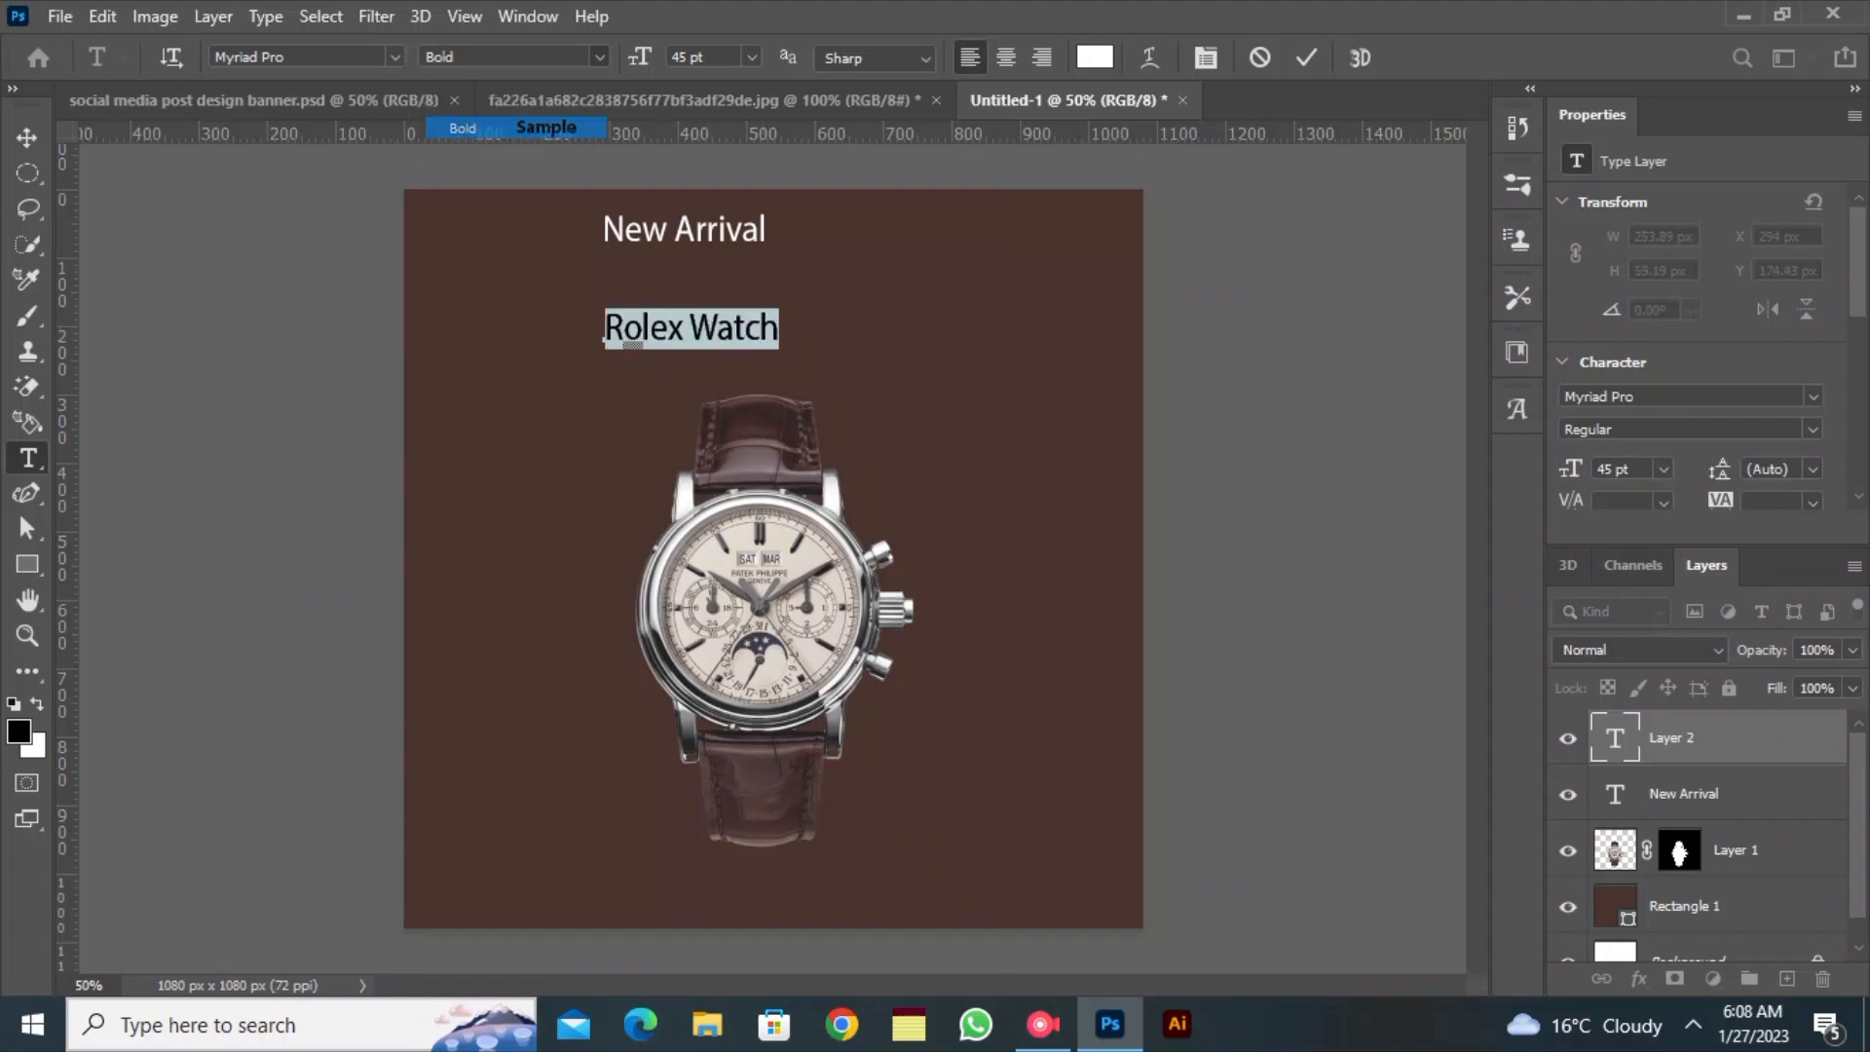
pyautogui.moveTo(640, 57); pyautogui.dragTo(725, 58)
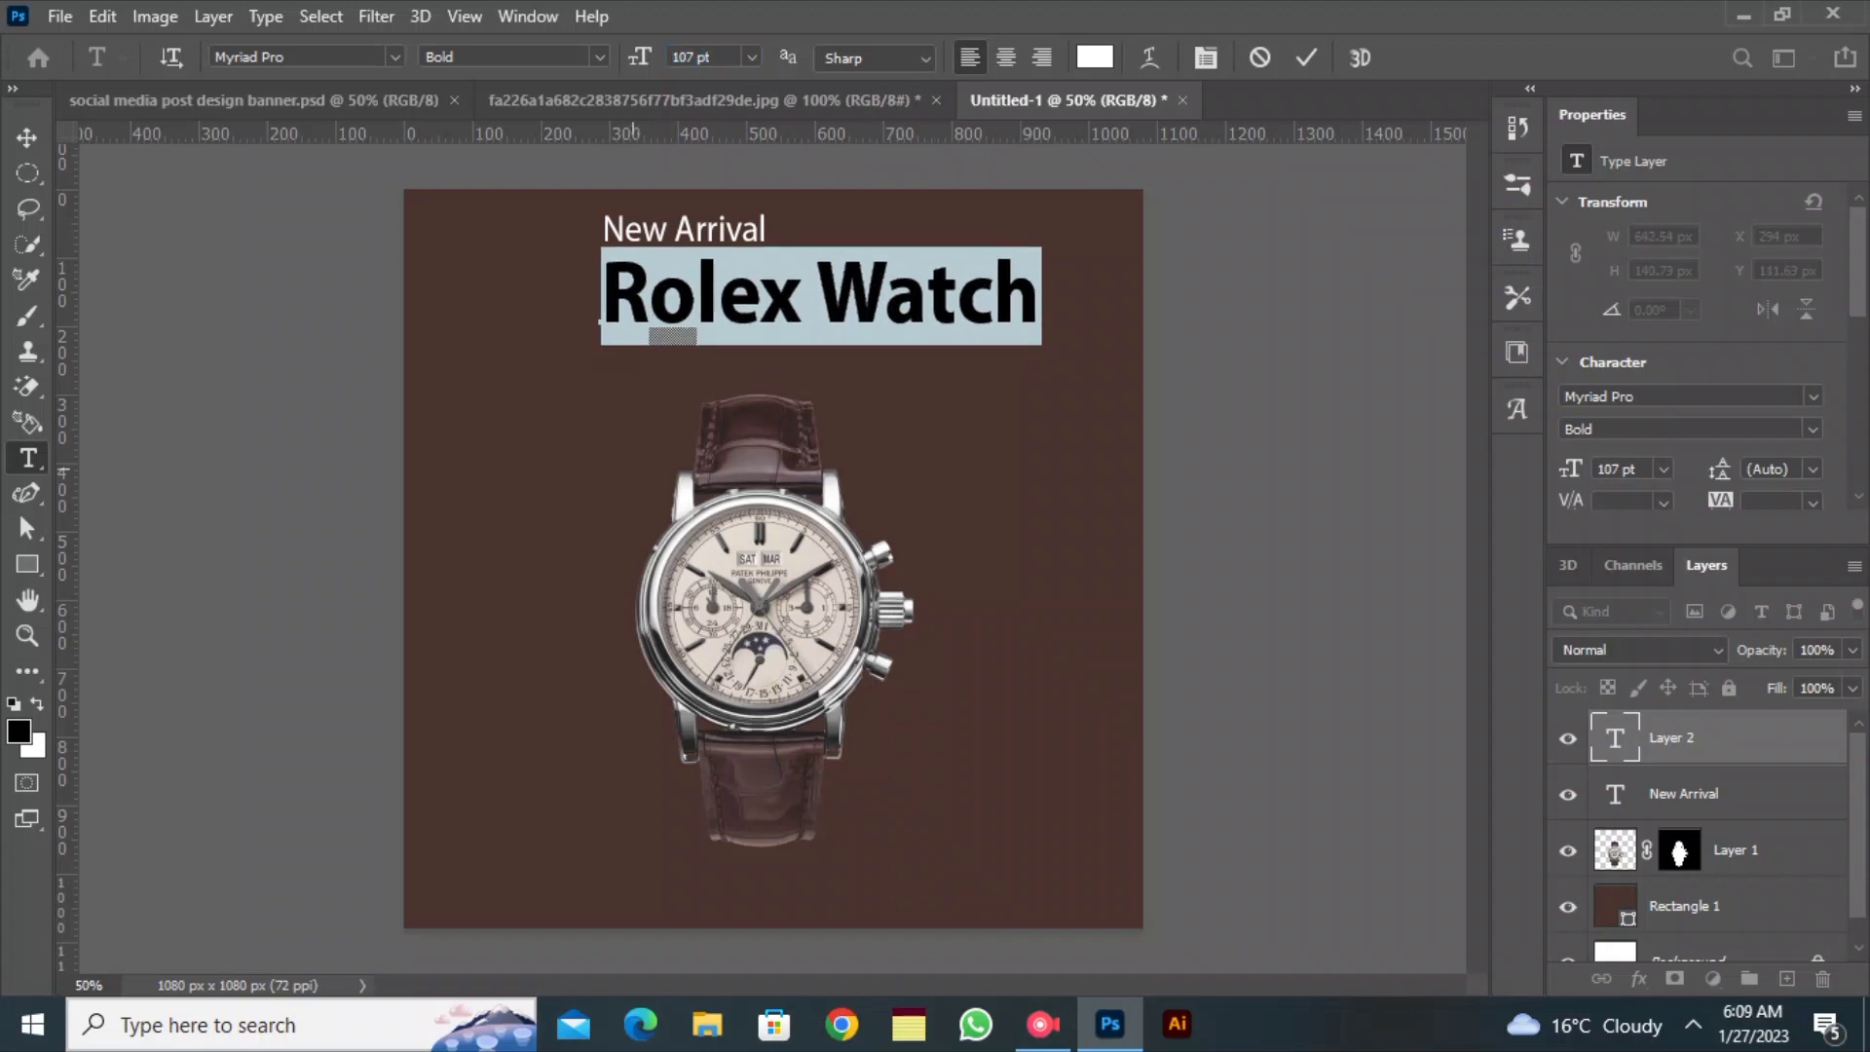
pyautogui.click(1306, 58)
# Draw a rectangle about 652 by 130 px behind the "Rolex Watch" title, with a dark mauve fill and 0 px stroke
pyautogui.press('u')
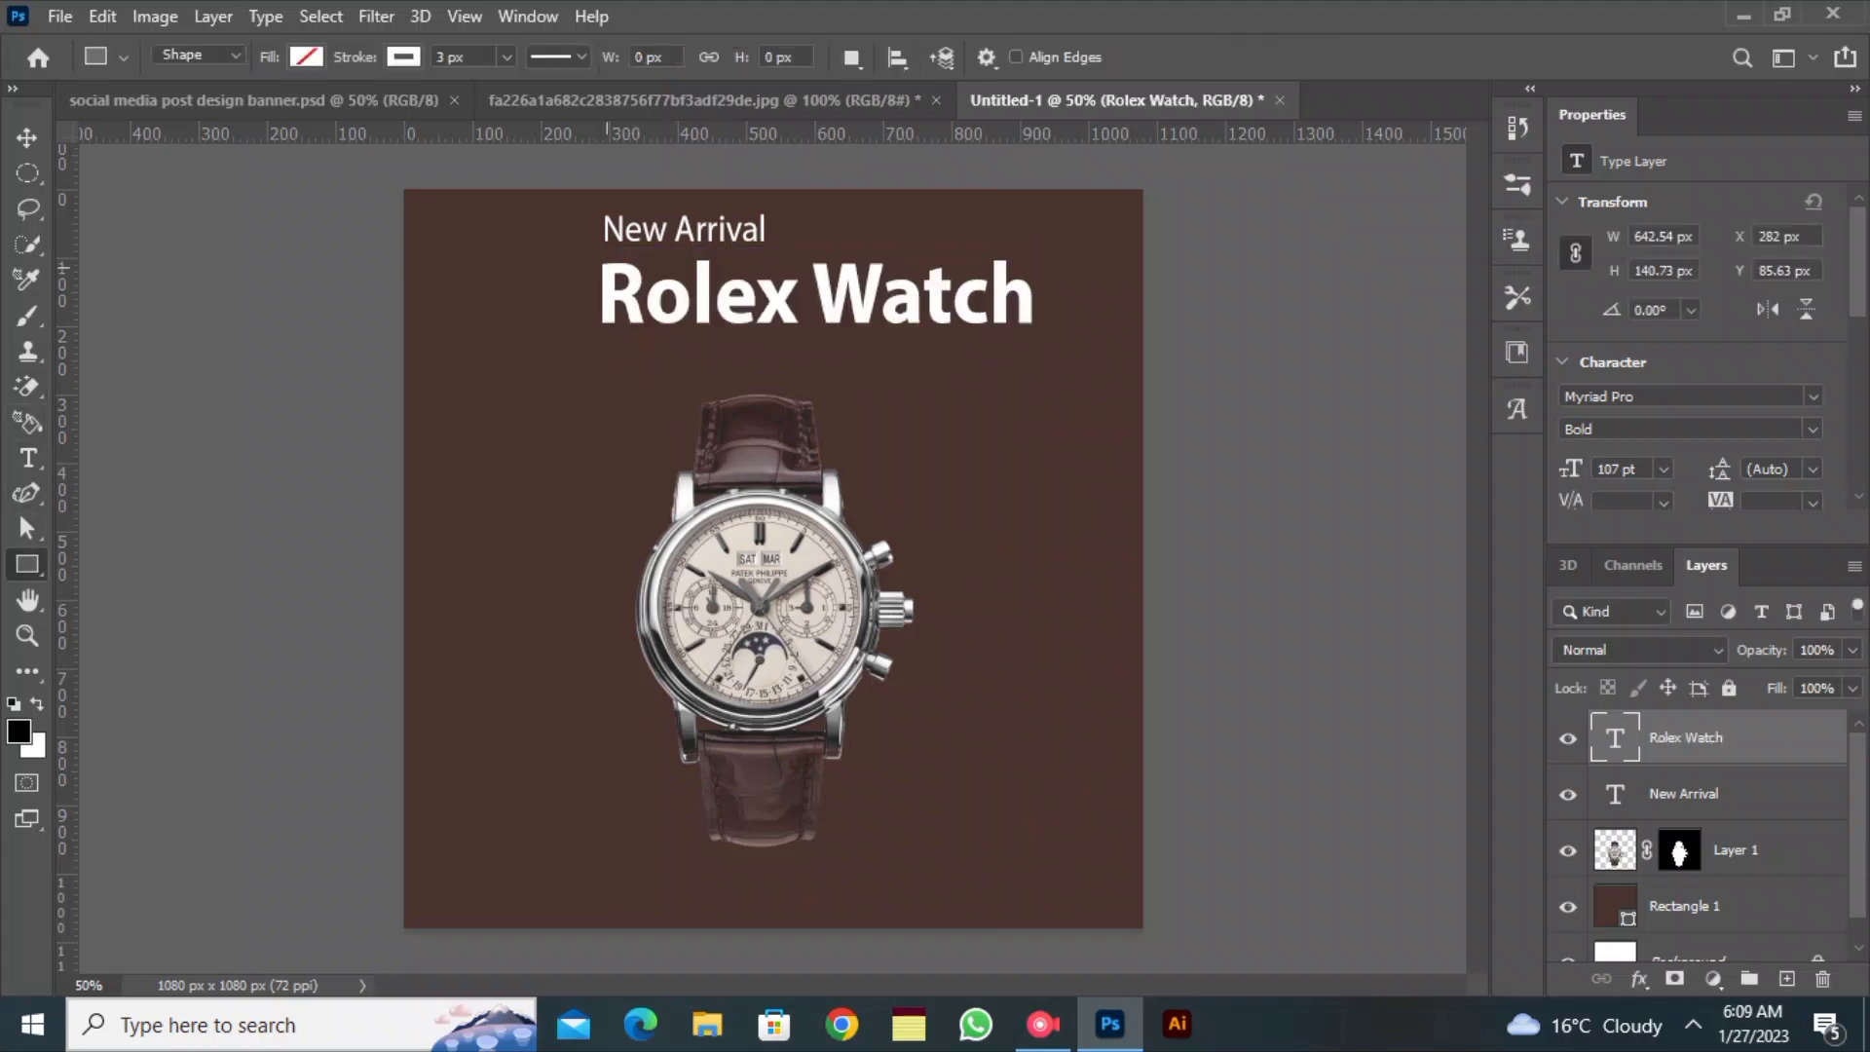
pyautogui.moveTo(649, 256); pyautogui.dragTo(1044, 338)
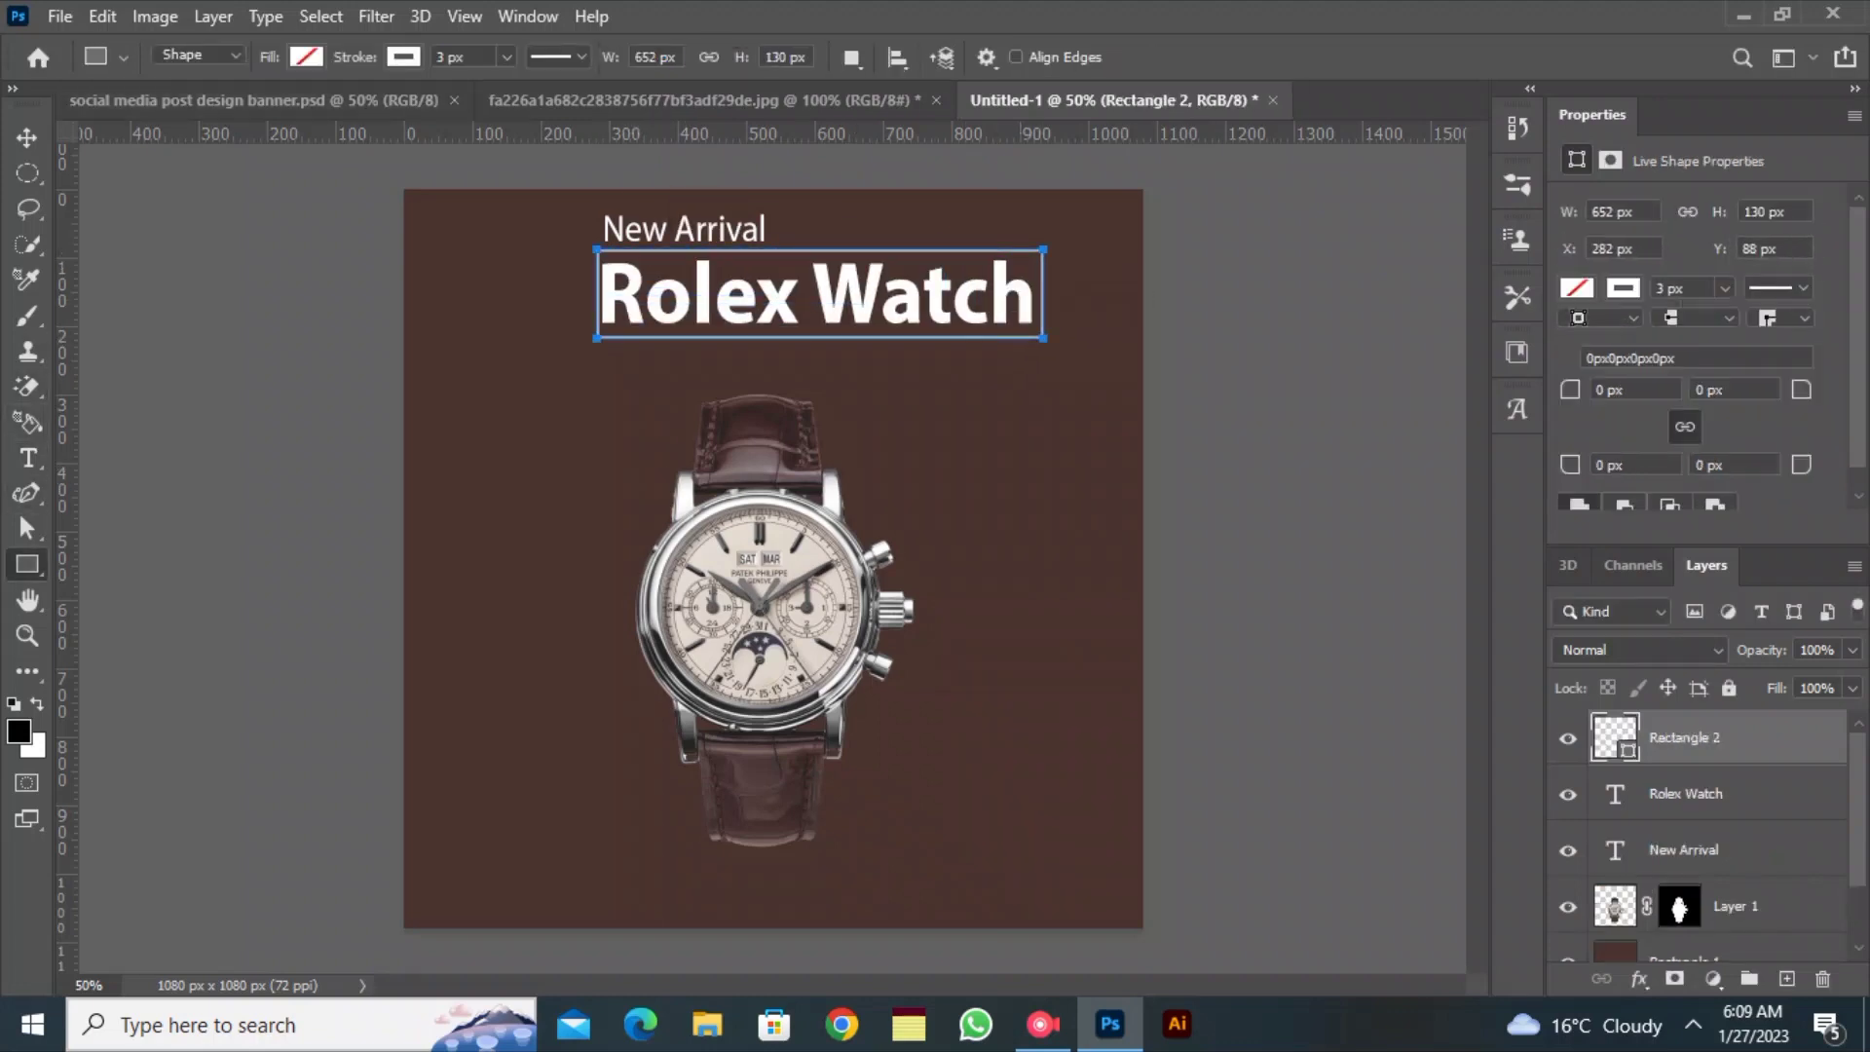
pyautogui.doubleClick(451, 57)
pyautogui.write('0')
pyautogui.press('Return')
pyautogui.click(306, 57)
pyautogui.click(197, 203)
pyautogui.press('v')
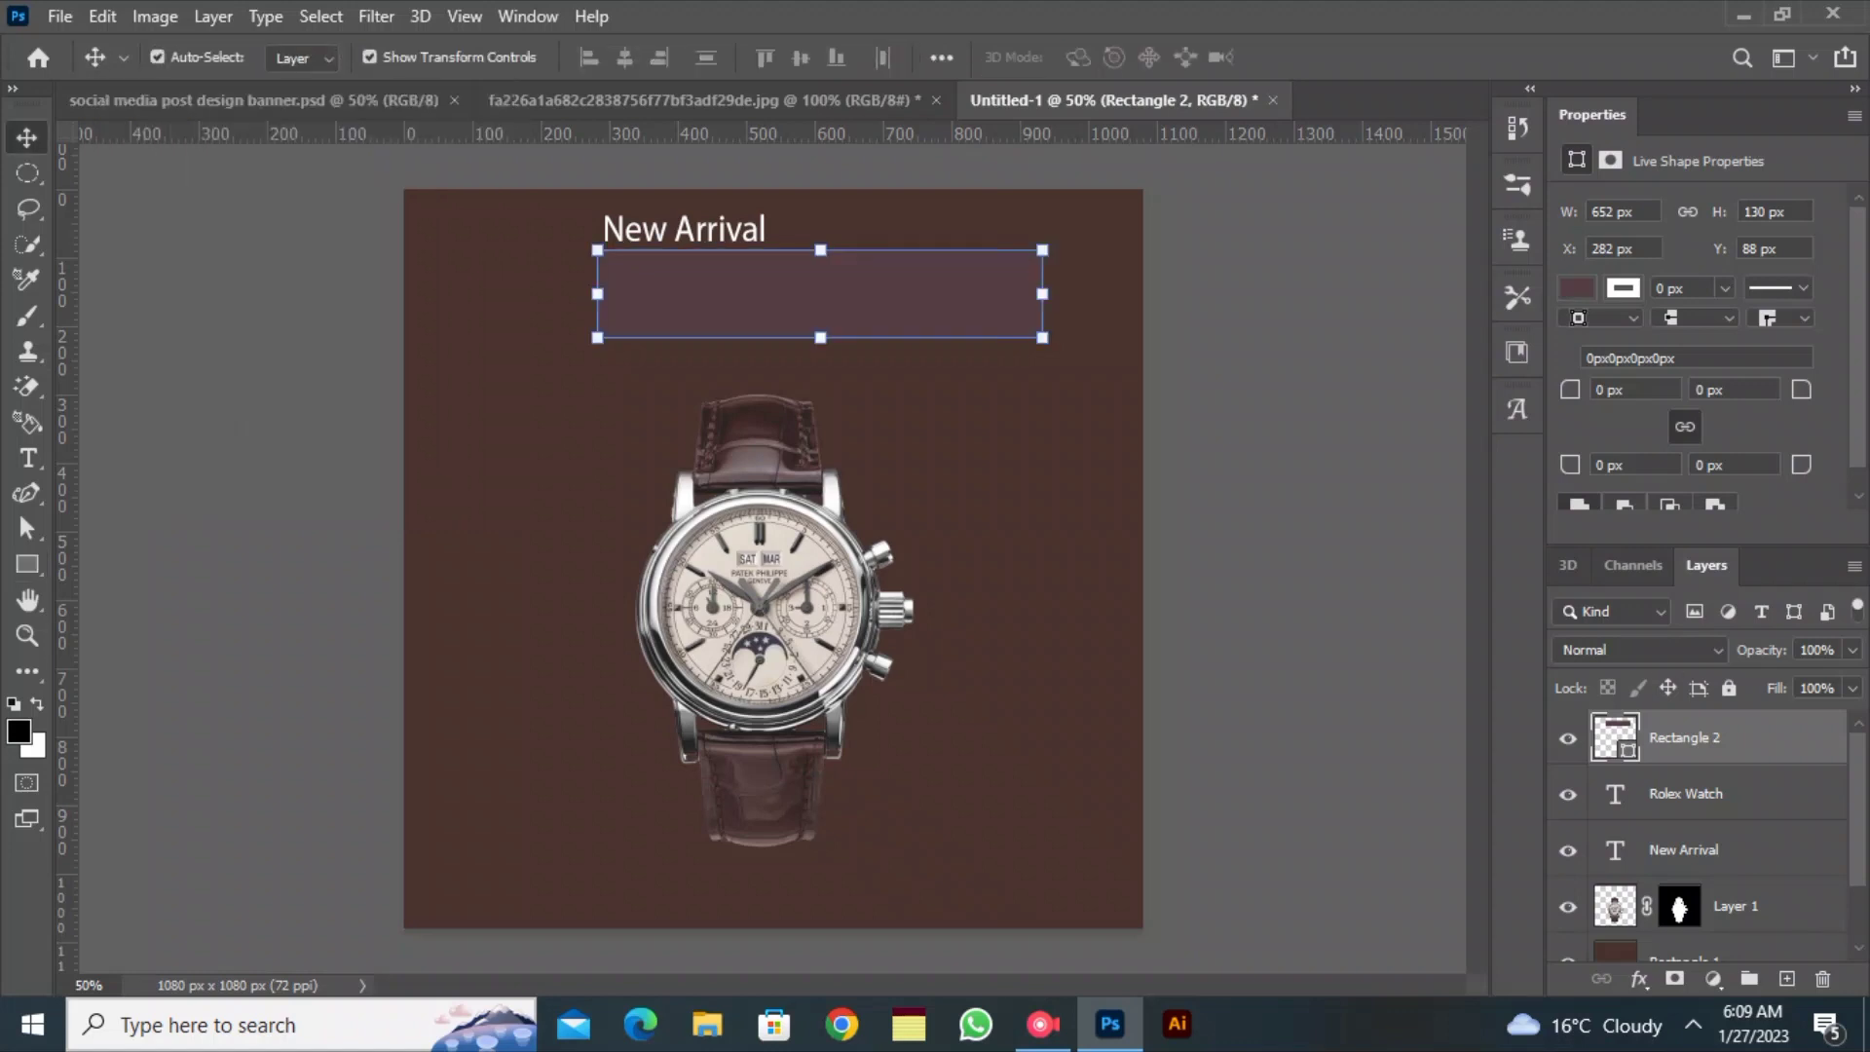
pyautogui.hotkey('ctrl', '[')
# Duplicate the mauve rectangle behind the title and delete the original
pyautogui.hotkey('ctrl', 'j')
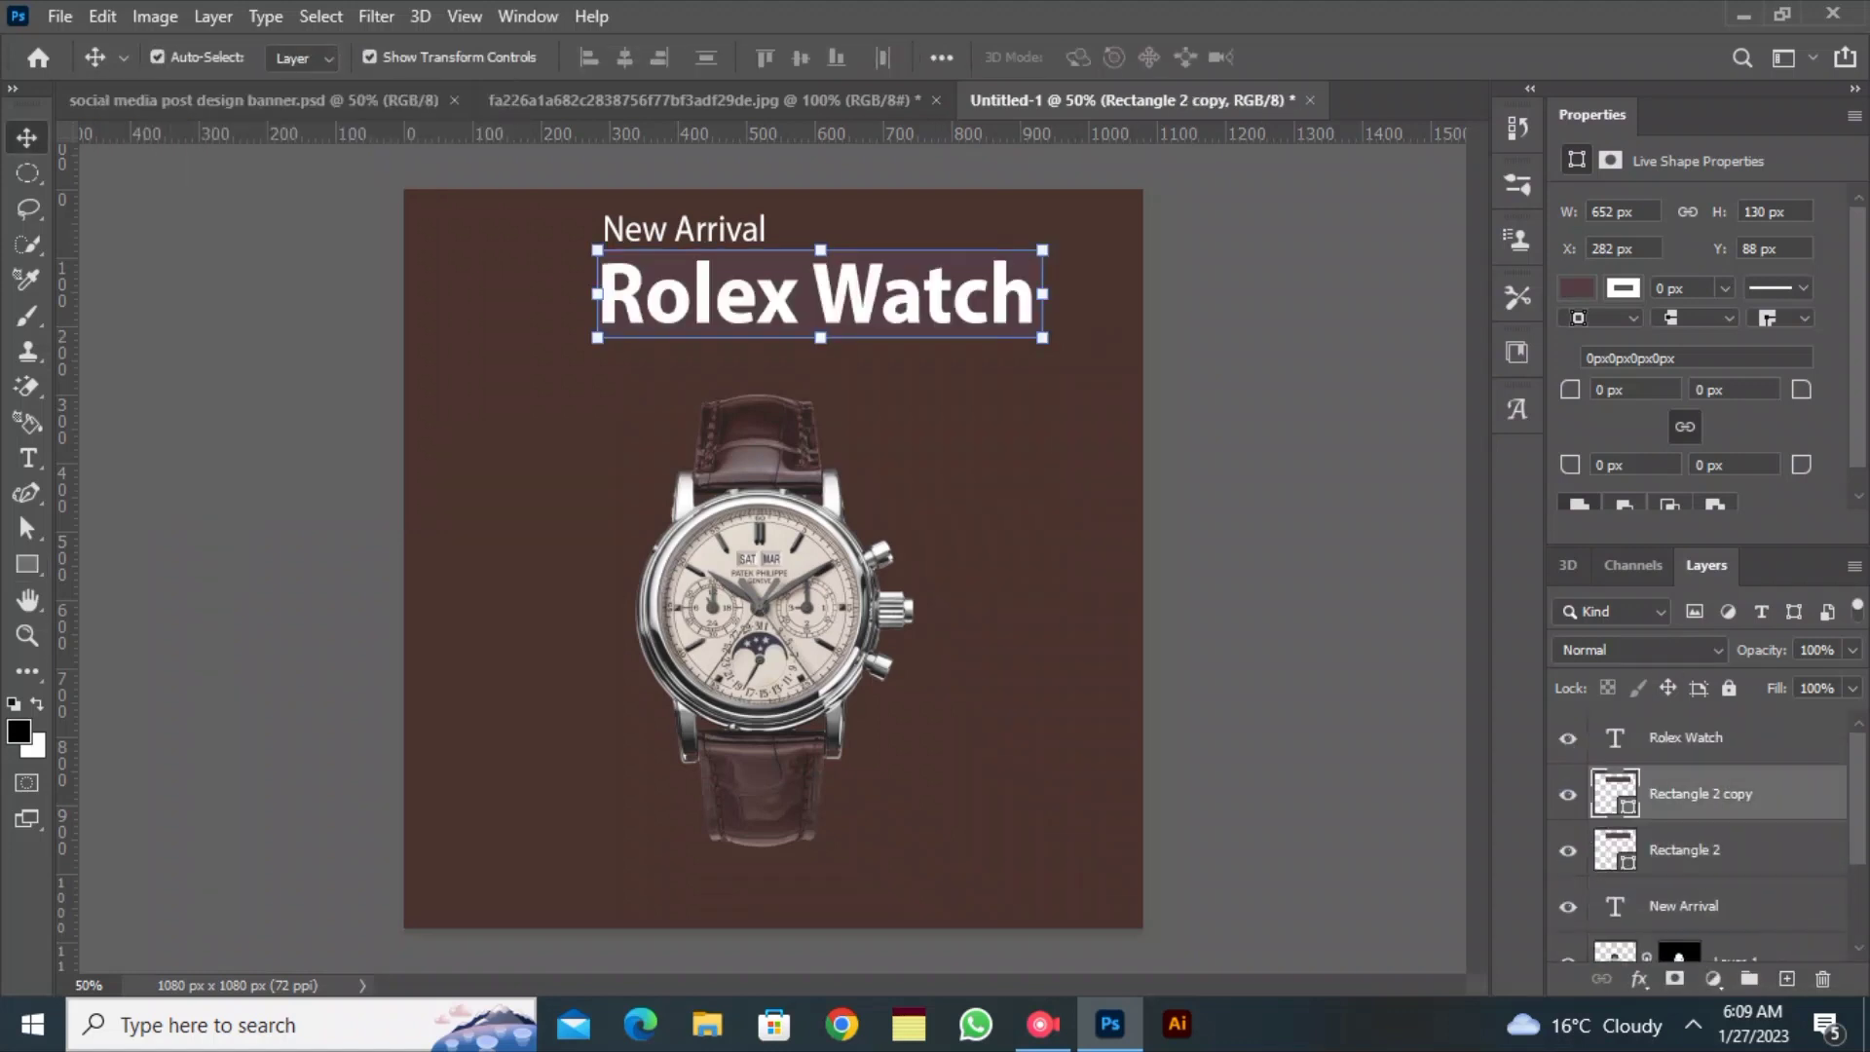
pyautogui.click(1685, 850)
pyautogui.click(27, 564)
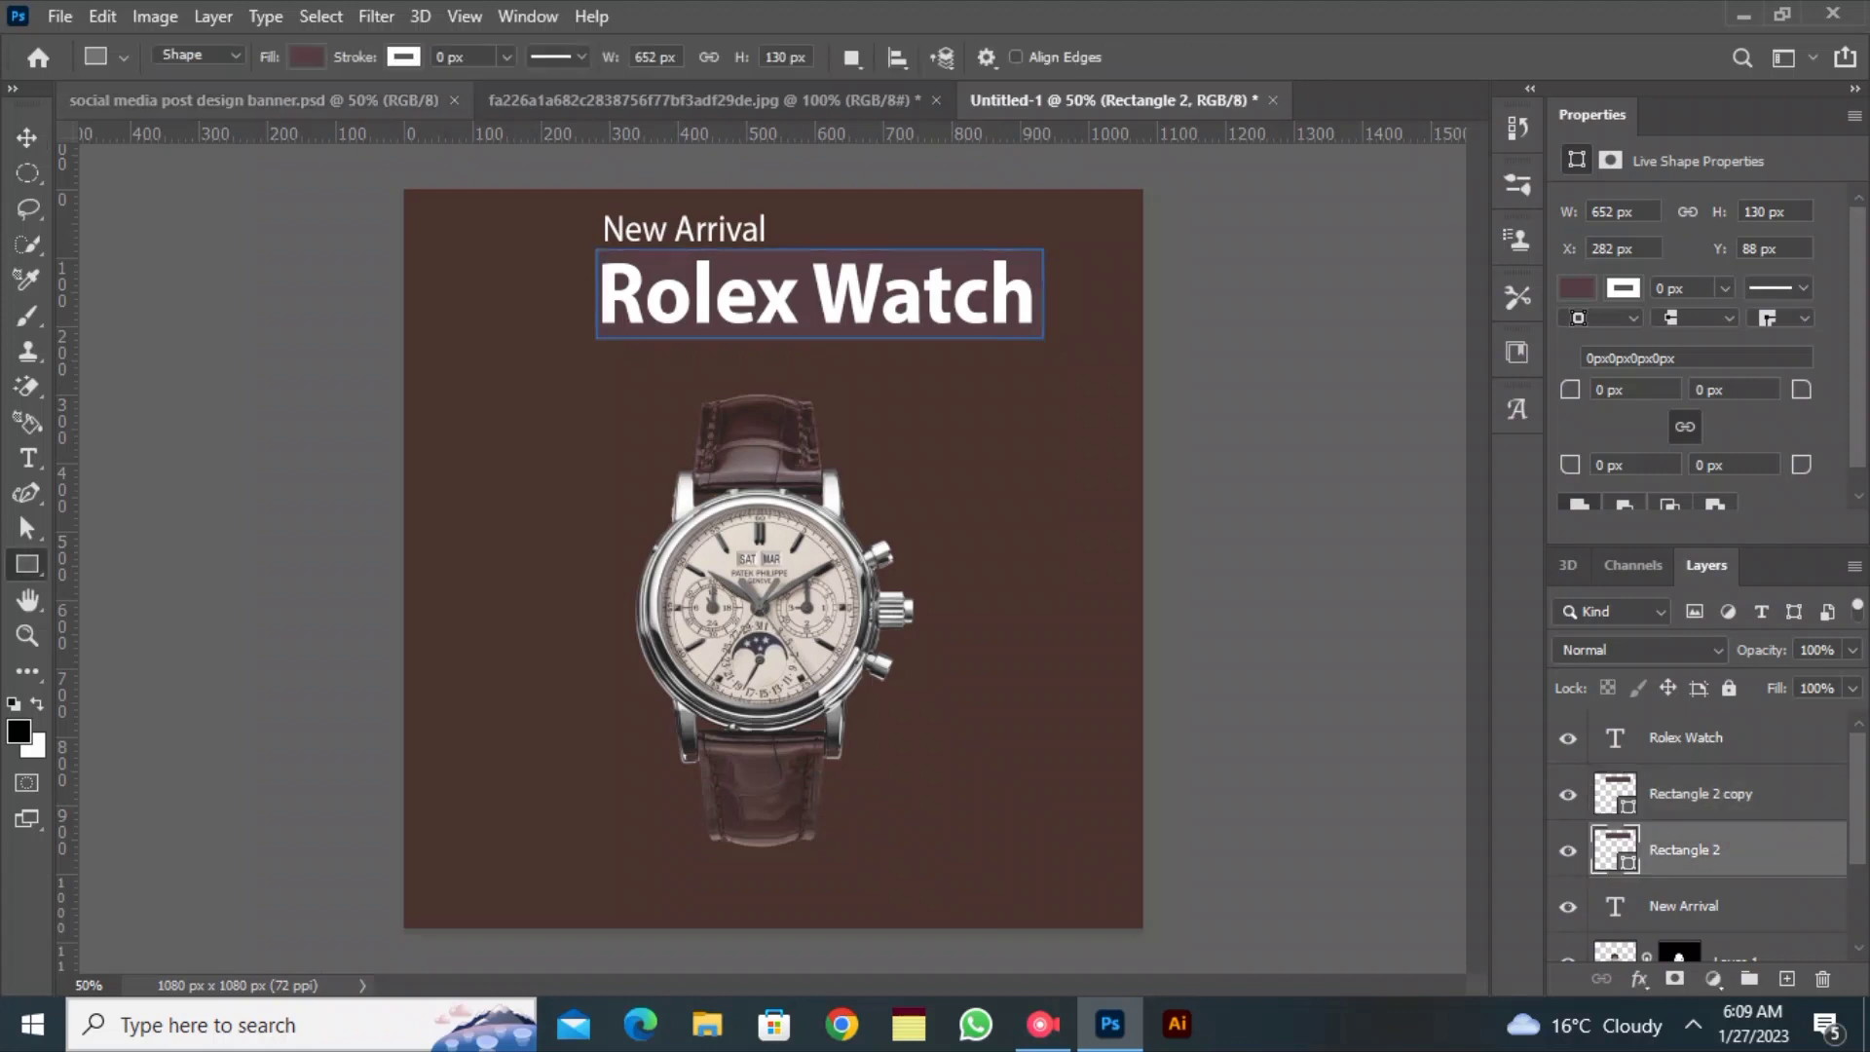
pyautogui.press('Delete')
# Slant the mauve title rectangle into a right-leaning parallelogram and shift it slightly to the left
pyautogui.click(27, 137)
pyautogui.click(1005, 258)
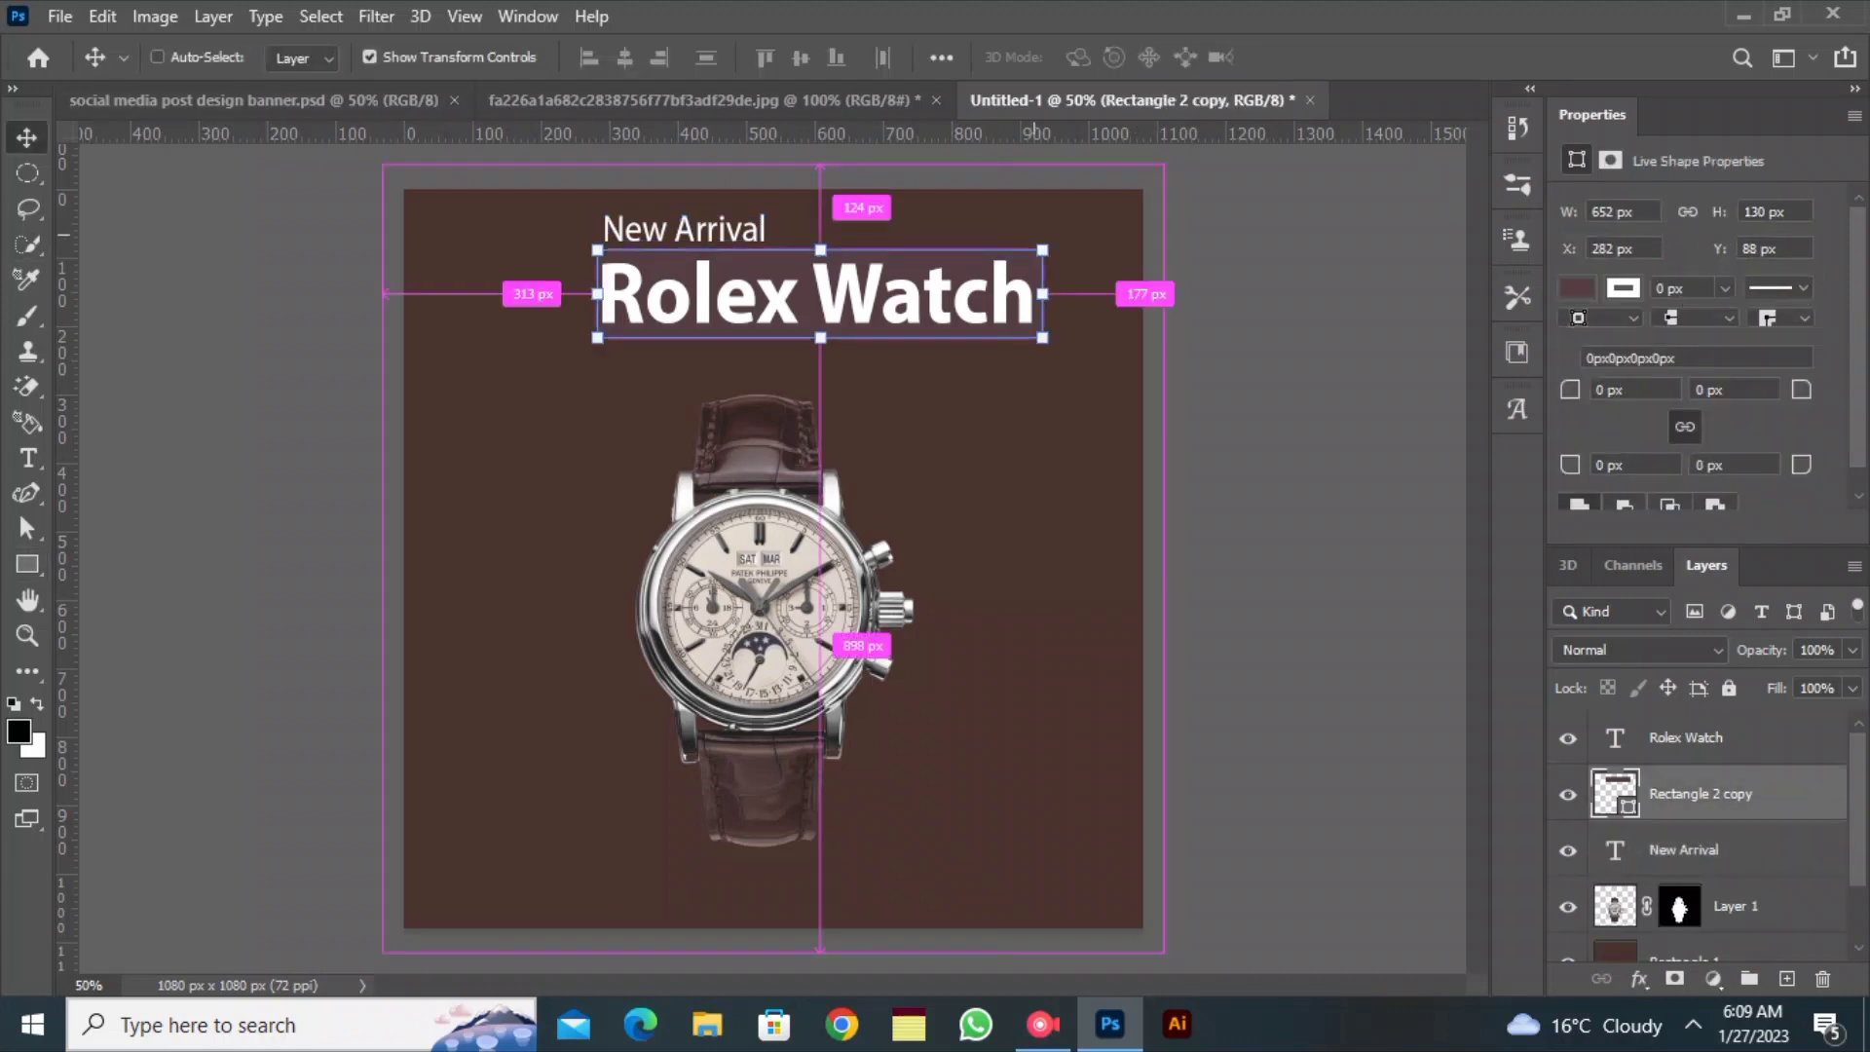
pyautogui.moveTo(1042, 251); pyautogui.dragTo(1083, 251)
pyautogui.moveTo(597, 250); pyautogui.dragTo(659, 250)
pyautogui.moveTo(812, 316); pyautogui.dragTo(766, 311)
pyautogui.click(1356, 58)
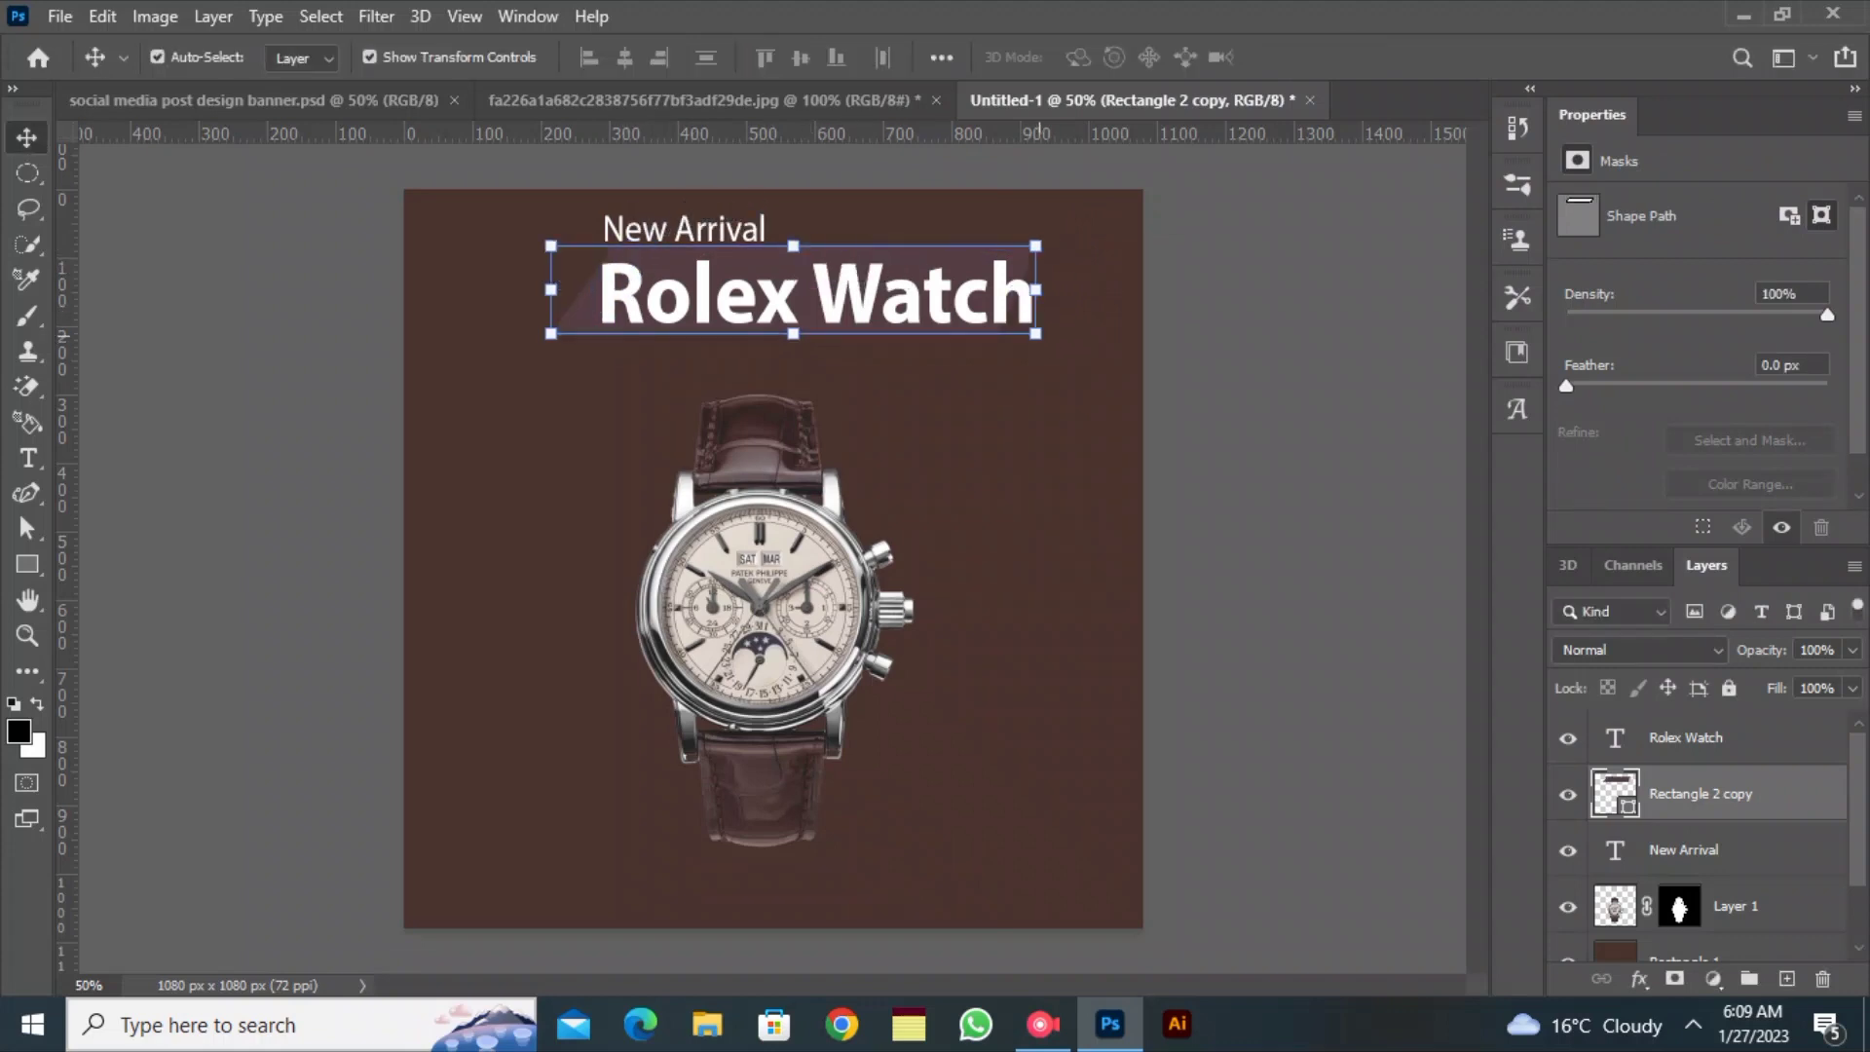
# Enlarge the slanted banner and reposition it so it surrounds the whole "Rolex Watch" title
pyautogui.moveTo(1036, 334); pyautogui.dragTo(1113, 349)
pyautogui.moveTo(878, 327); pyautogui.dragTo(863, 322)
pyautogui.moveTo(1098, 292); pyautogui.dragTo(1076, 293)
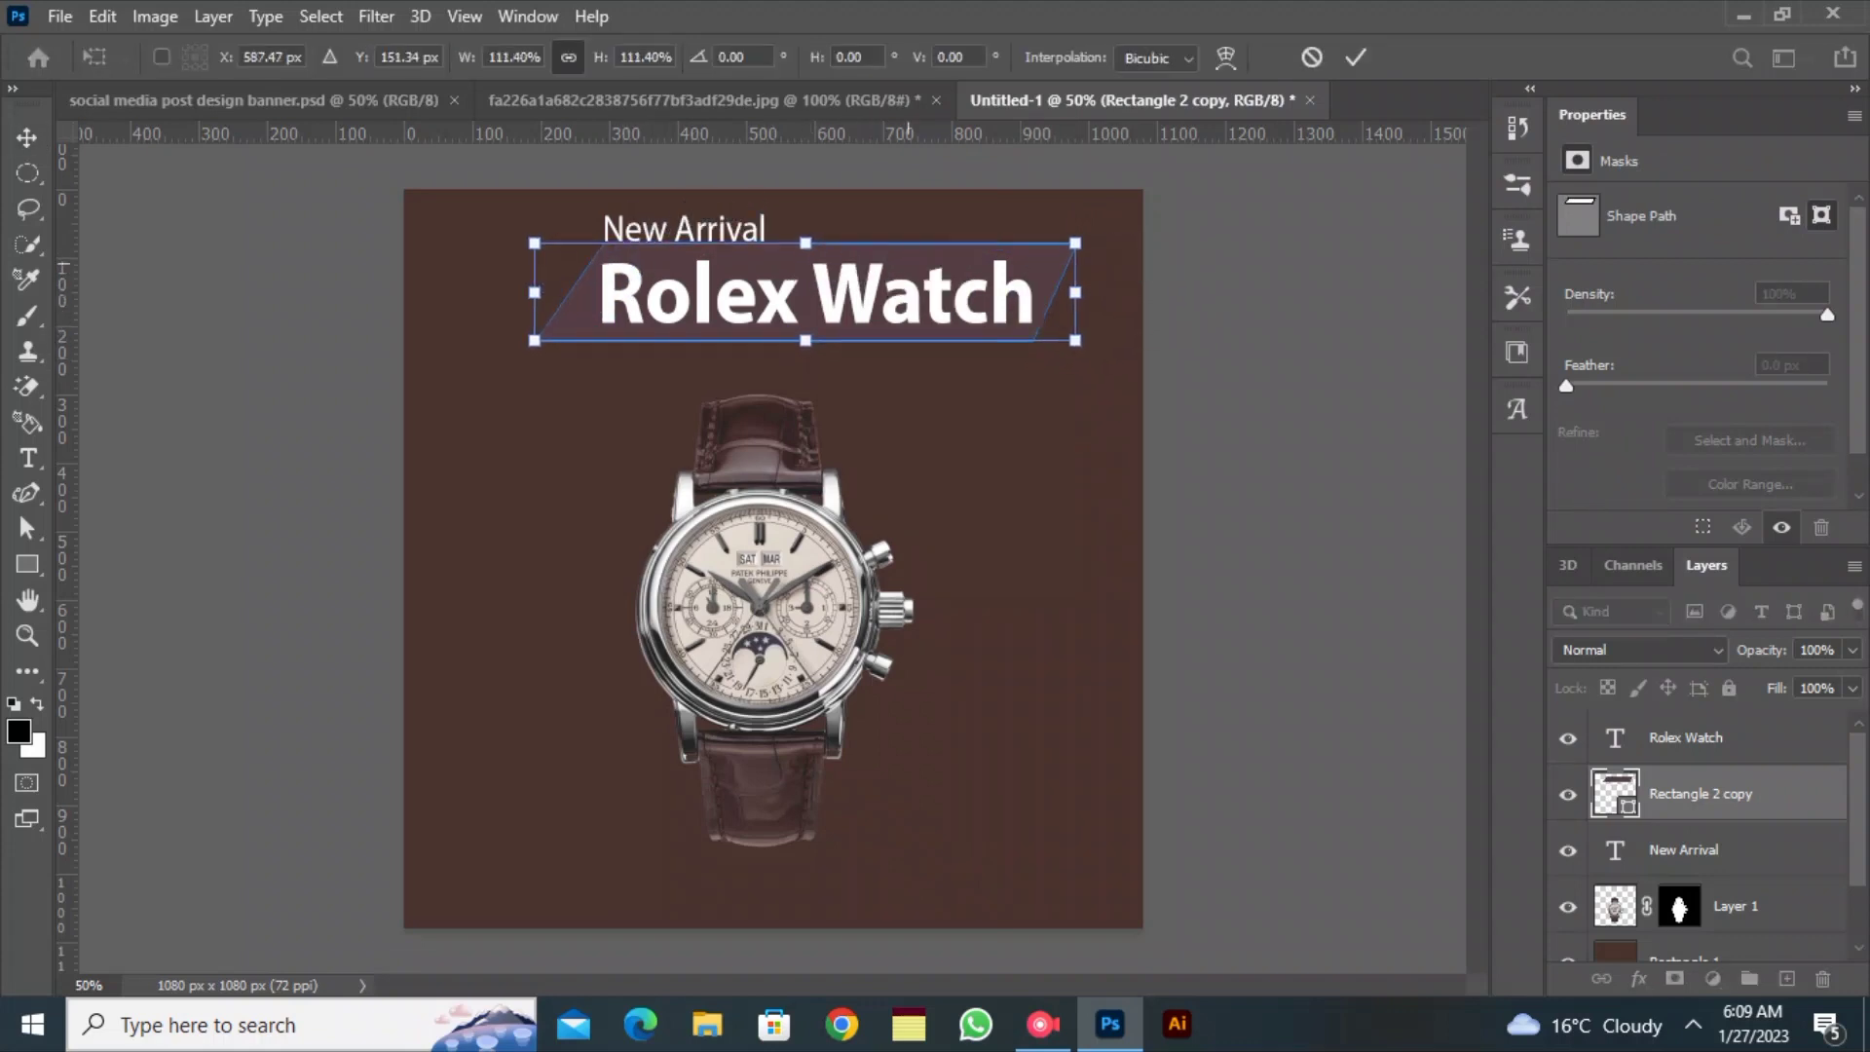
pyautogui.moveTo(805, 244)
pyautogui.mouseDown()
pyautogui.moveTo(806, 259)
pyautogui.moveTo(808, 241)
pyautogui.mouseUp()
pyautogui.press('Return')
# Duplicate the slanted banner, fill the copy with a lighter greyish mauve and place it behind the original
pyautogui.hotkey('ctrl', 'j')
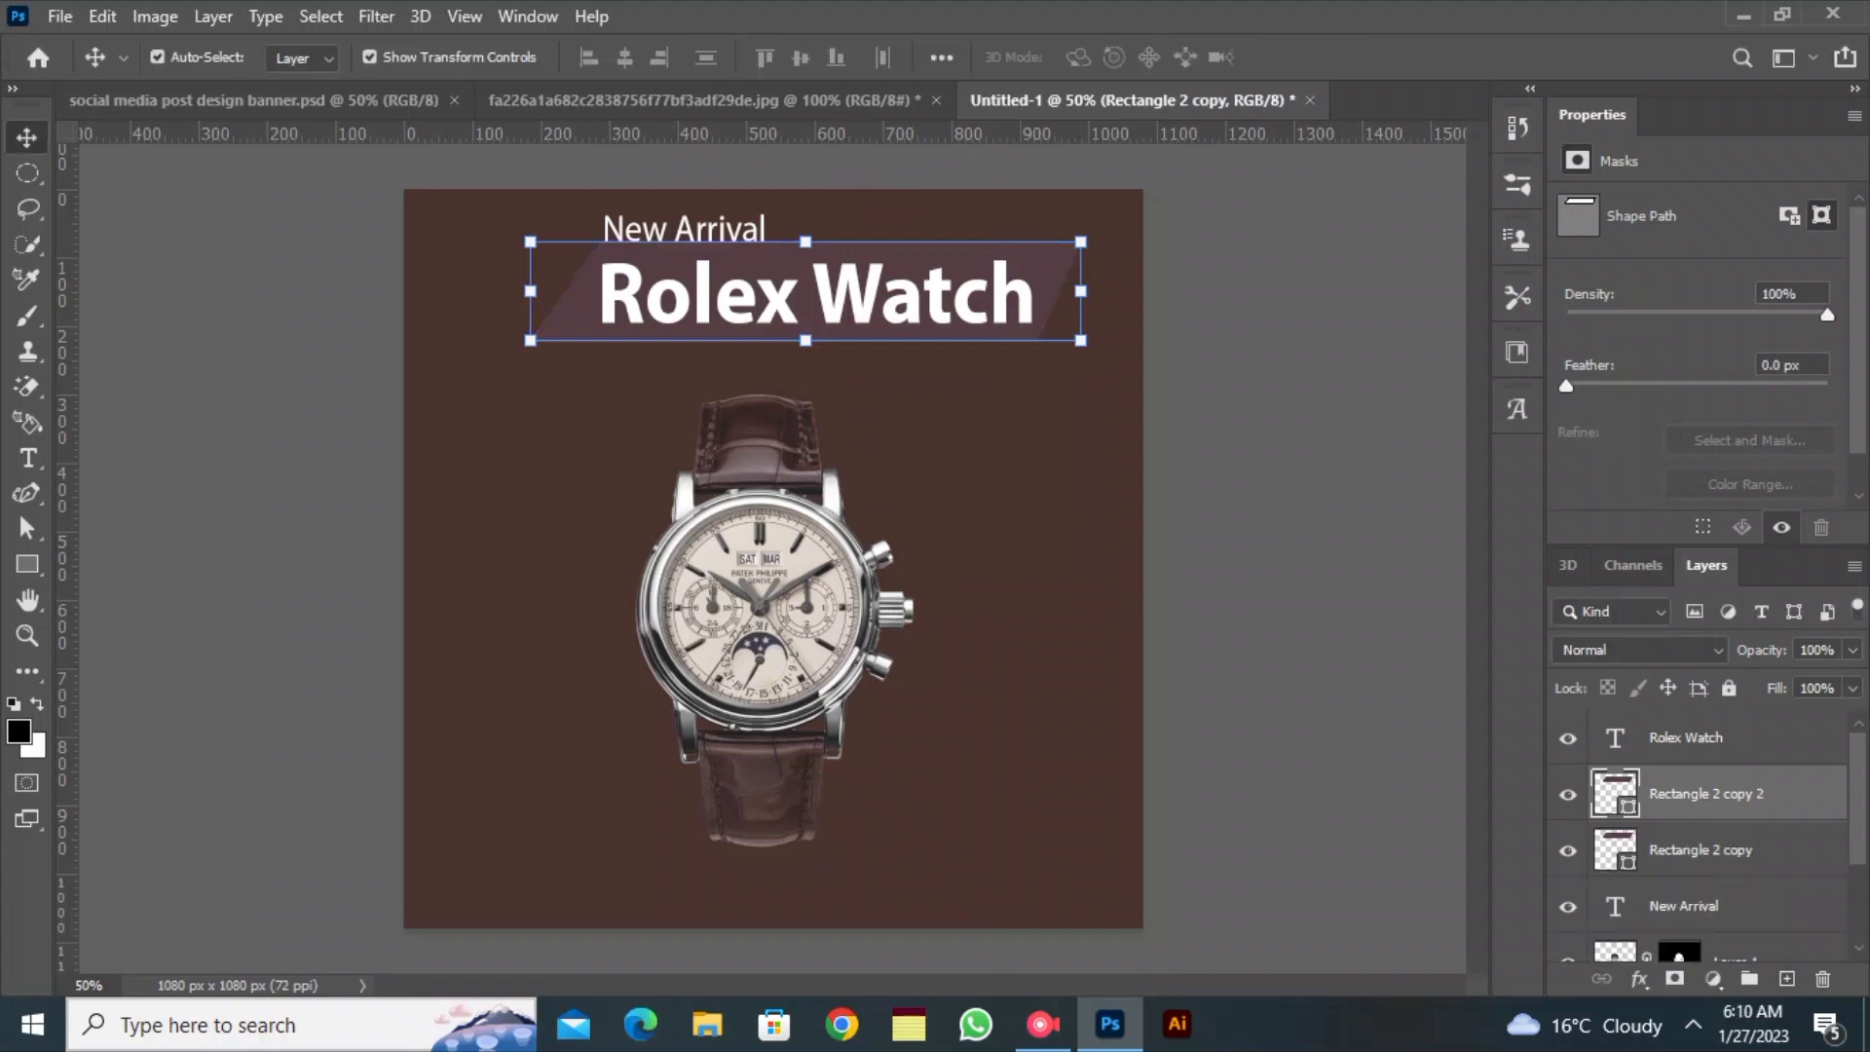
pyautogui.press('u')
pyautogui.click(306, 58)
pyautogui.click(234, 204)
pyautogui.moveTo(1705, 794); pyautogui.dragTo(1705, 867)
# Offset the lighter banner copy slightly down and to the right so it forms an edge behind the title banner
pyautogui.hotkey('ctrl', 't')
pyautogui.moveTo(886, 273)
pyautogui.mouseDown()
pyautogui.moveTo(941, 366)
pyautogui.moveTo(899, 265)
pyautogui.moveTo(898, 292)
pyautogui.mouseUp()
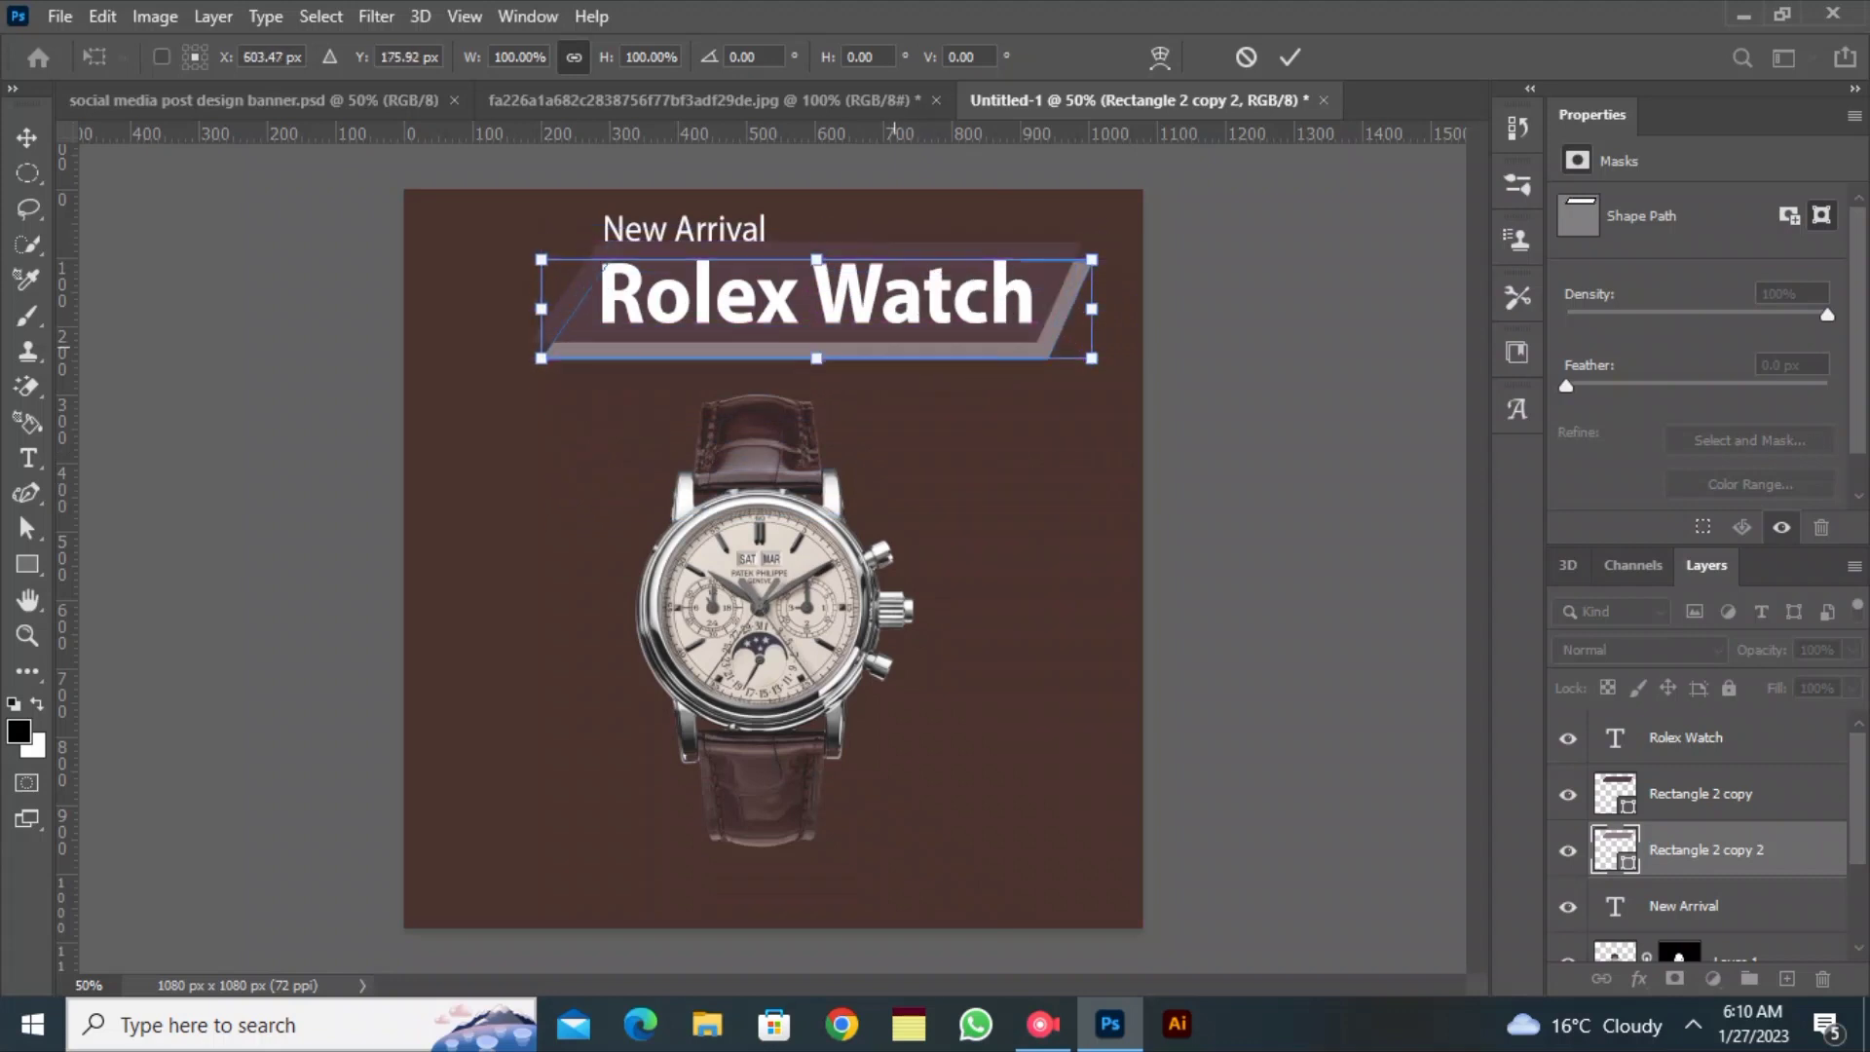
pyautogui.click(1291, 56)
pyautogui.click(26, 137)
pyautogui.click(243, 438)
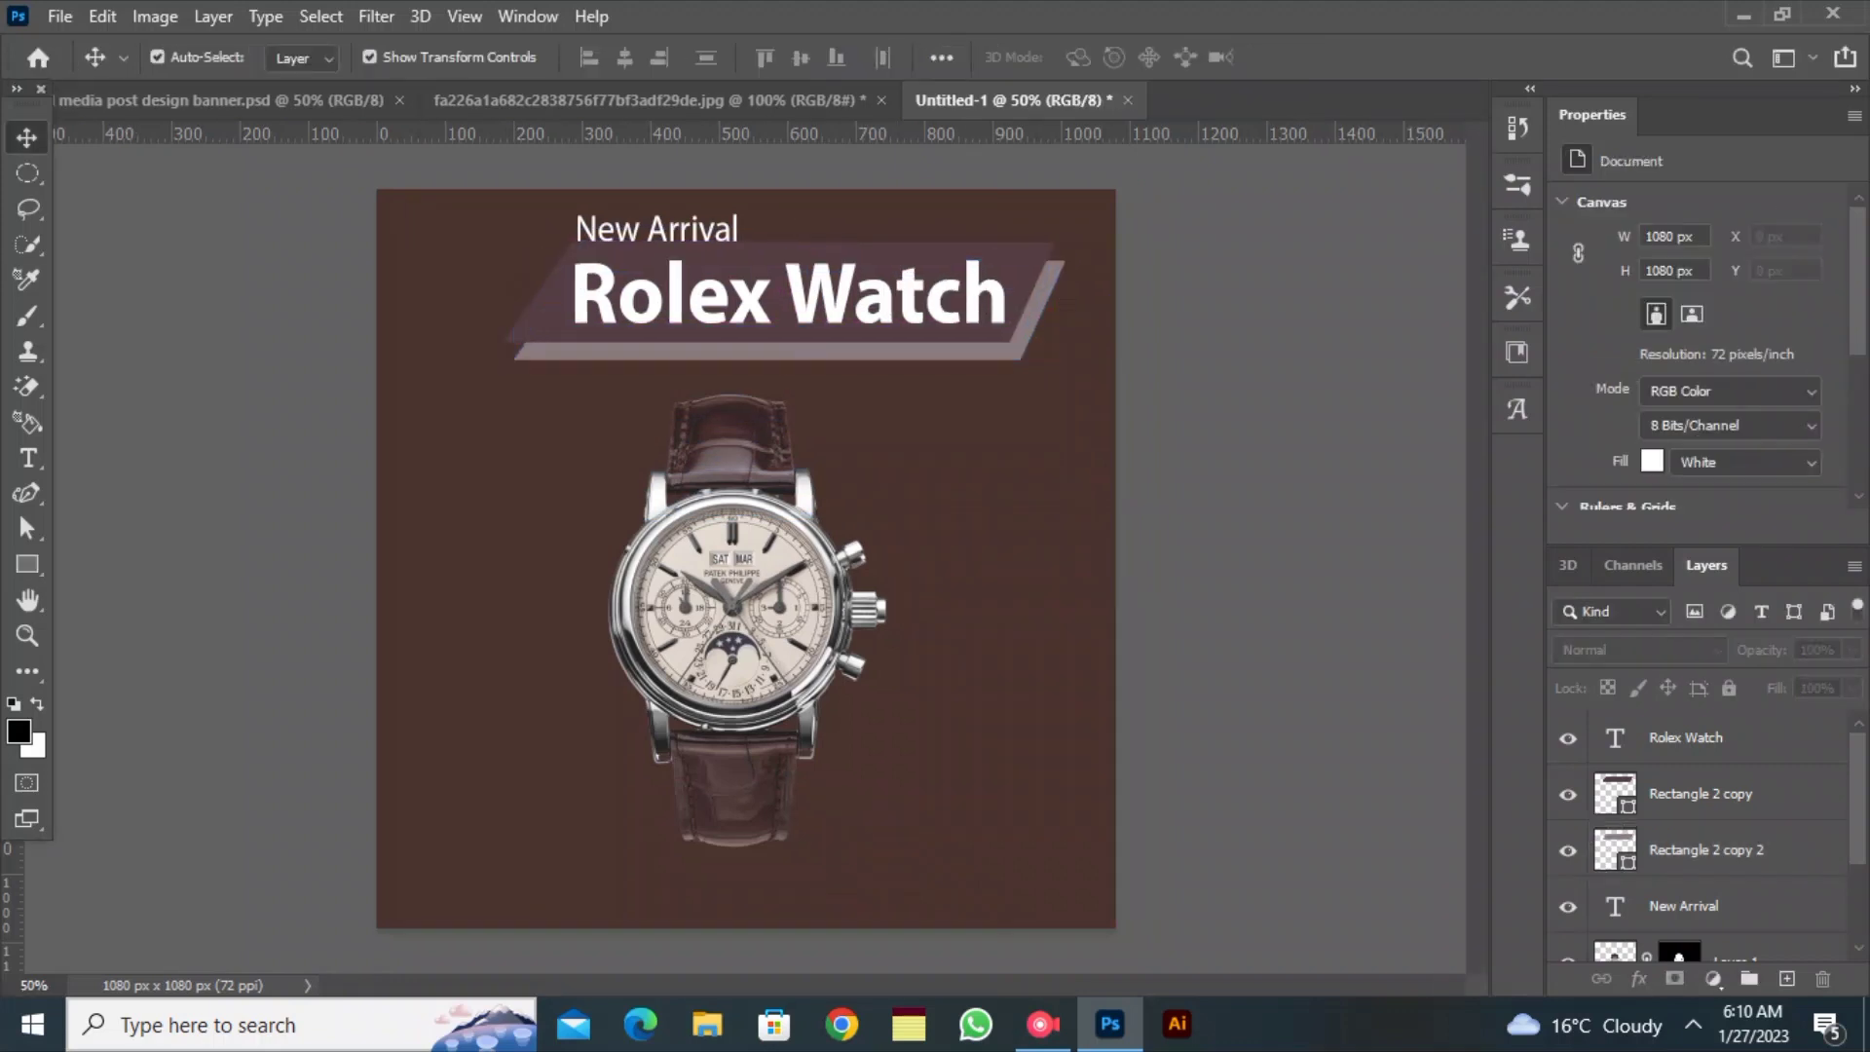
# Draw an ellipse about 285 by 270 px on the background at the upper left of the watch
pyautogui.rightClick(26, 564)
pyautogui.click(147, 614)
pyautogui.moveTo(473, 436); pyautogui.dragTo(667, 620)
pyautogui.click(26, 137)
pyautogui.moveTo(532, 526); pyautogui.dragTo(492, 502)
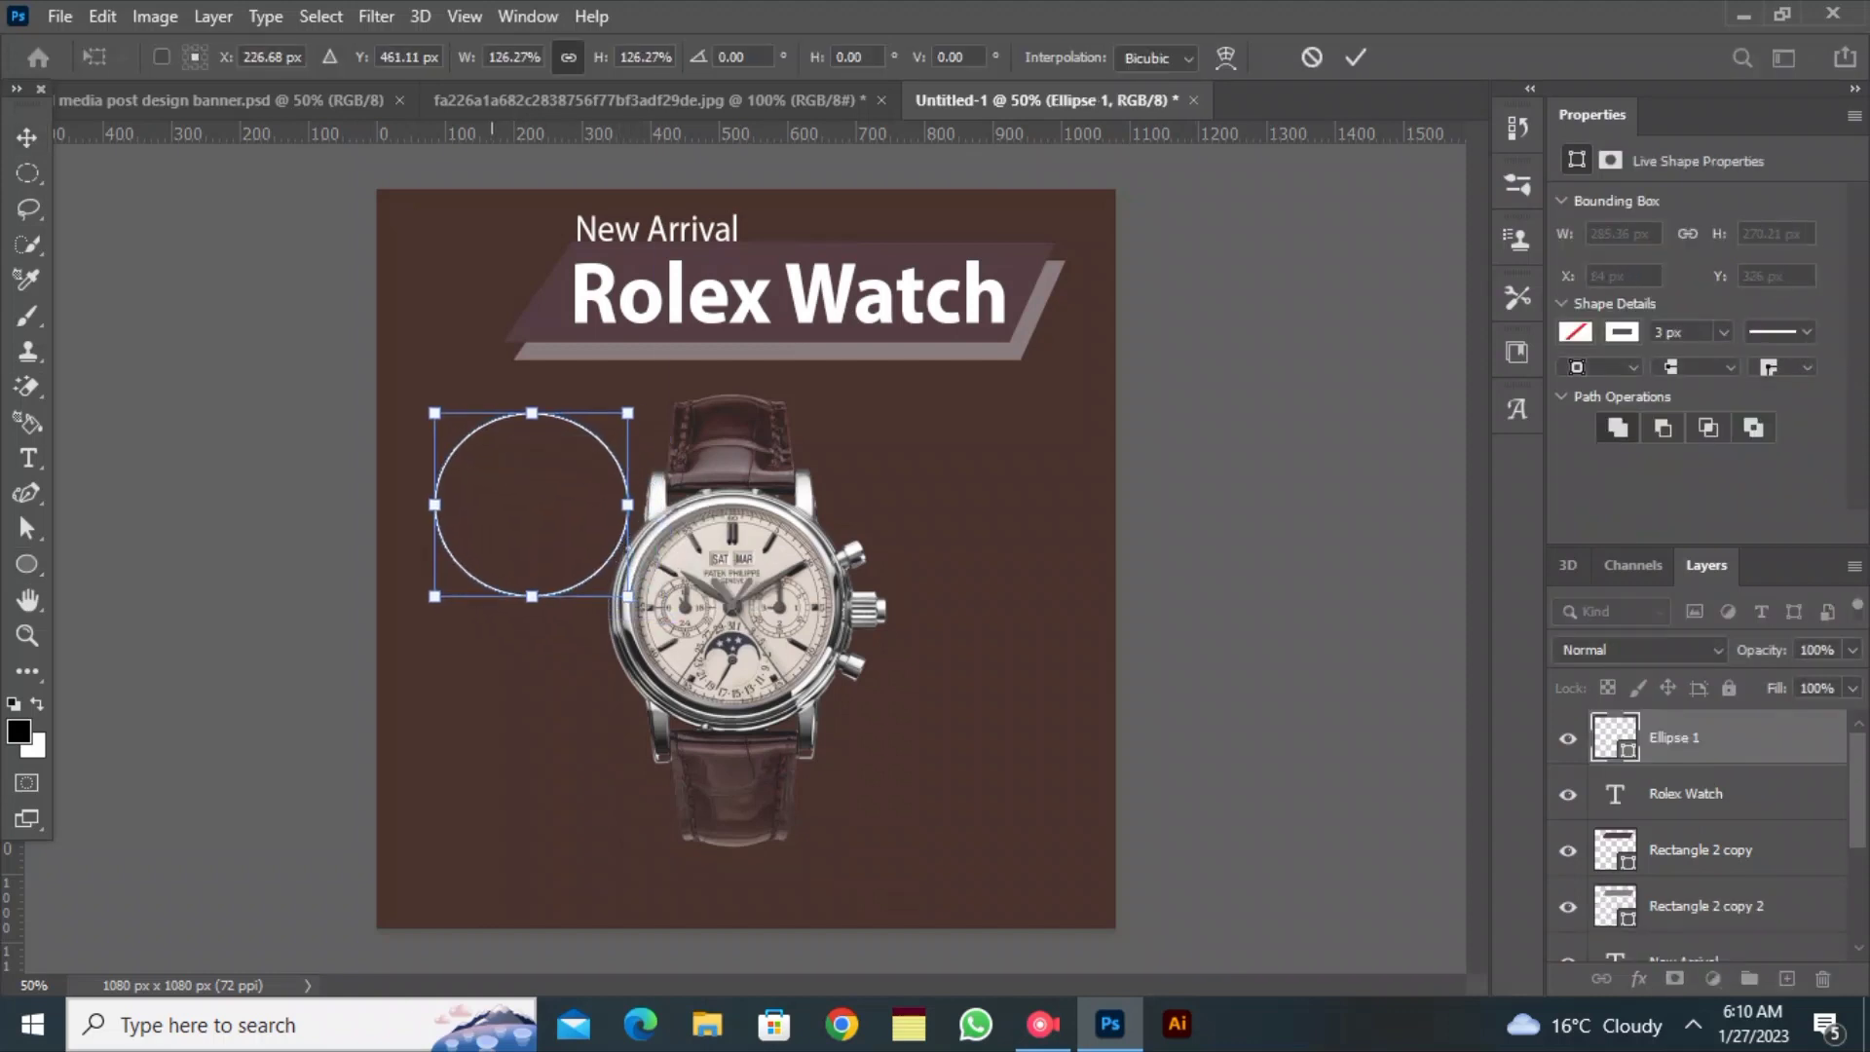
pyautogui.click(1355, 56)
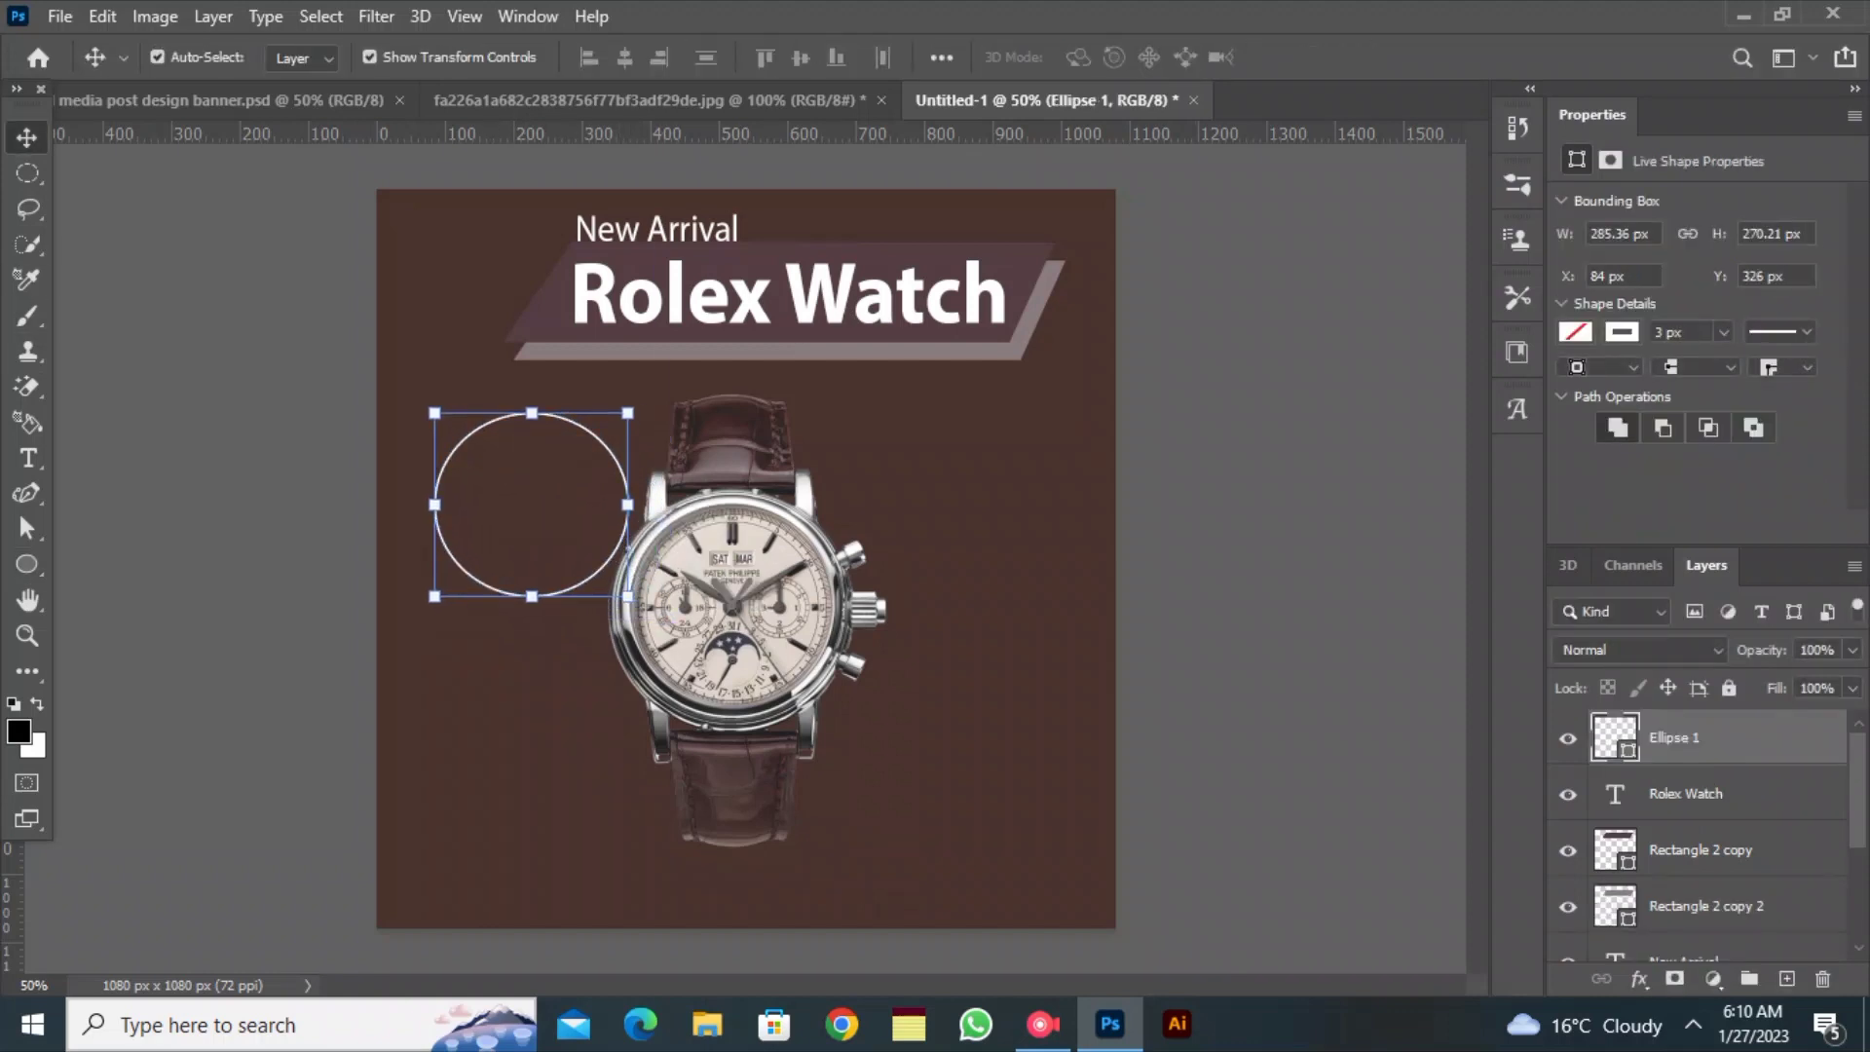
# Set the ellipse's stroke to 0 px and fill it with the banner's dark mauve
pyautogui.click(27, 564)
pyautogui.doubleClick(448, 56)
pyautogui.write('0')
pyautogui.click(306, 58)
pyautogui.click(157, 203)
pyautogui.click(307, 58)
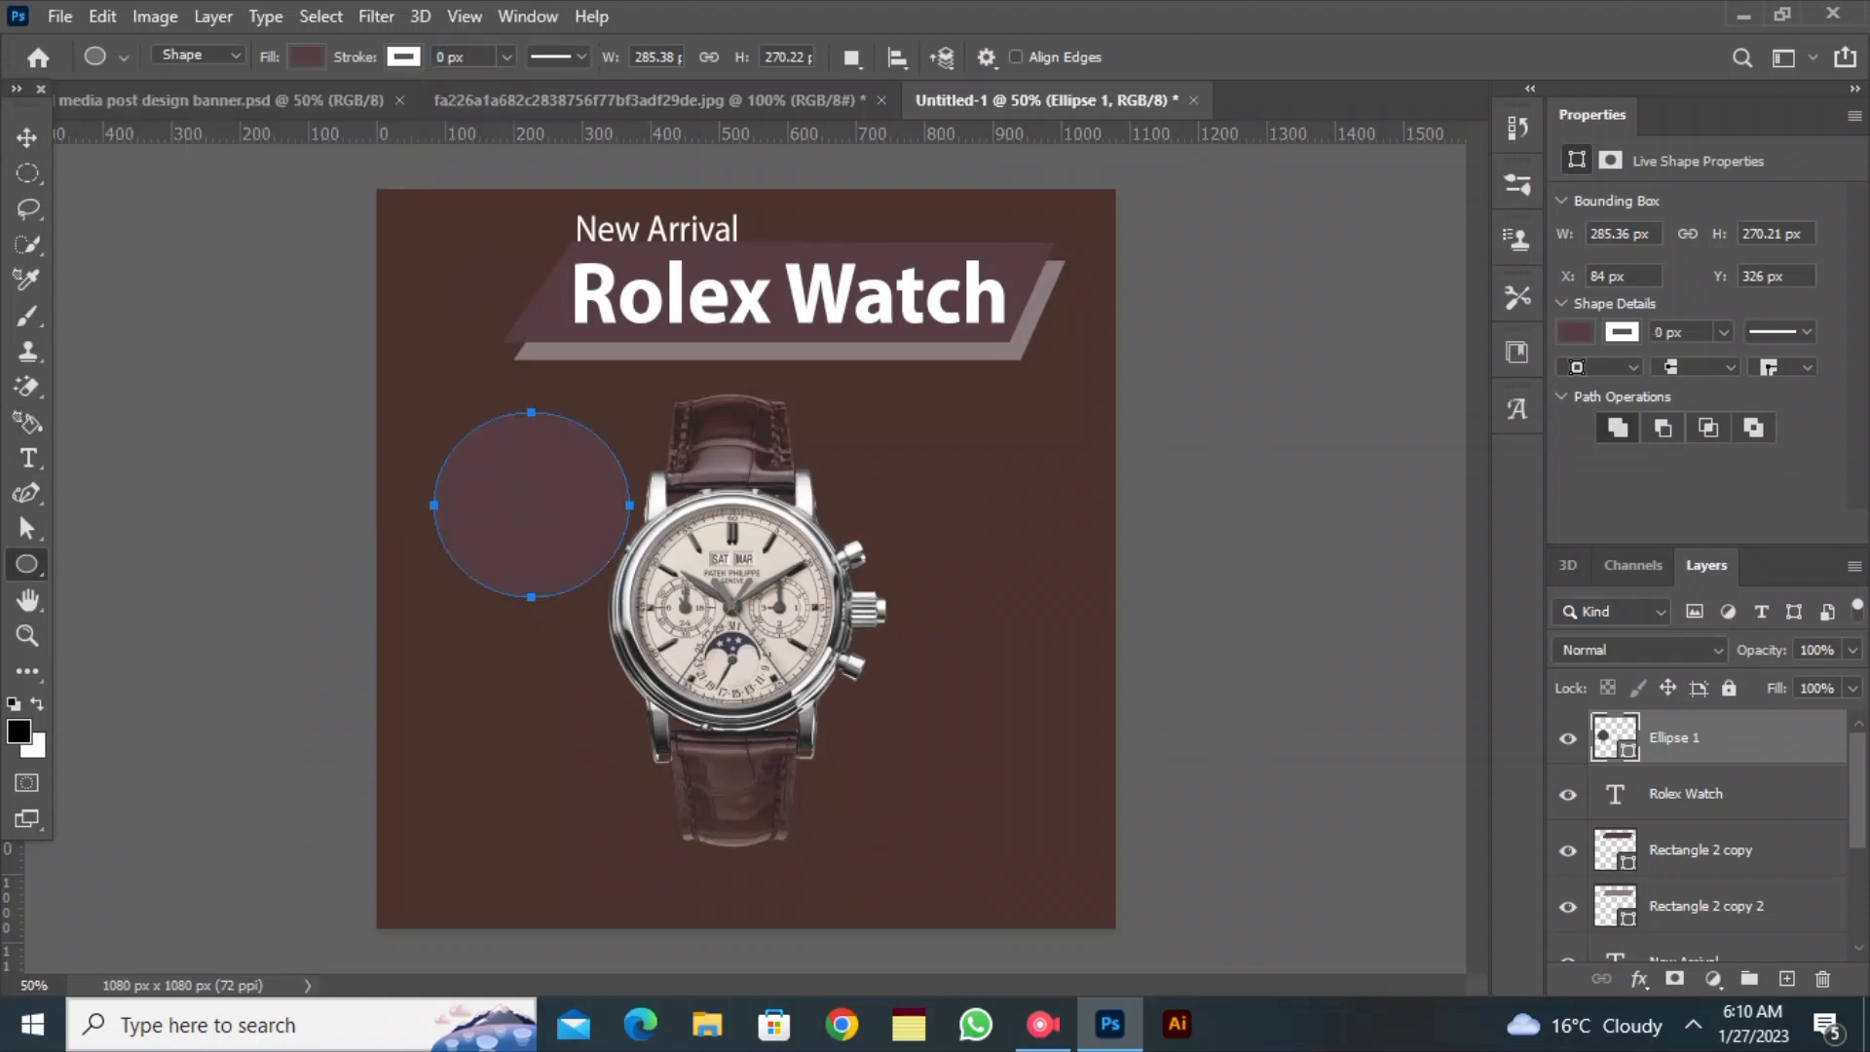
# Add the text "upto" in Myriad Pro Bold at 66 pt in the upper part of the mauve circle
pyautogui.click(26, 137)
pyautogui.click(127, 292)
pyautogui.press('t')
pyautogui.click(514, 501)
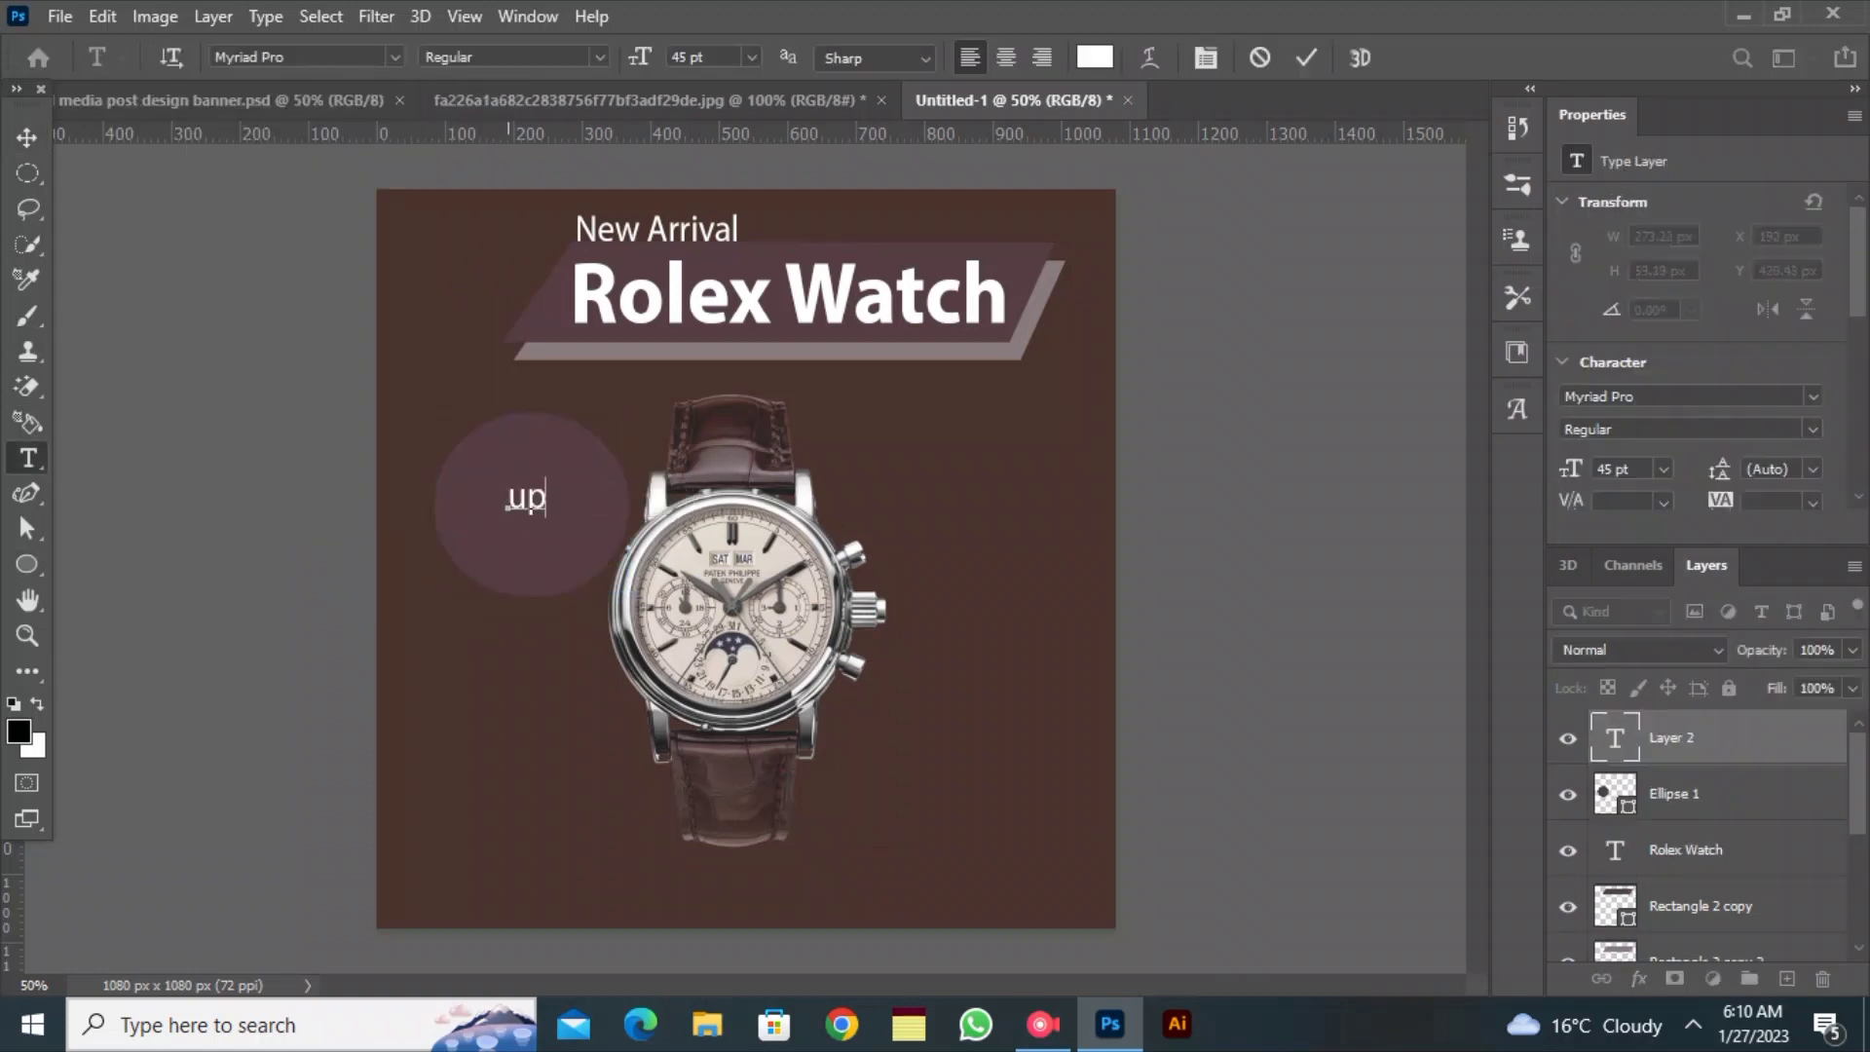
pyautogui.click(600, 56)
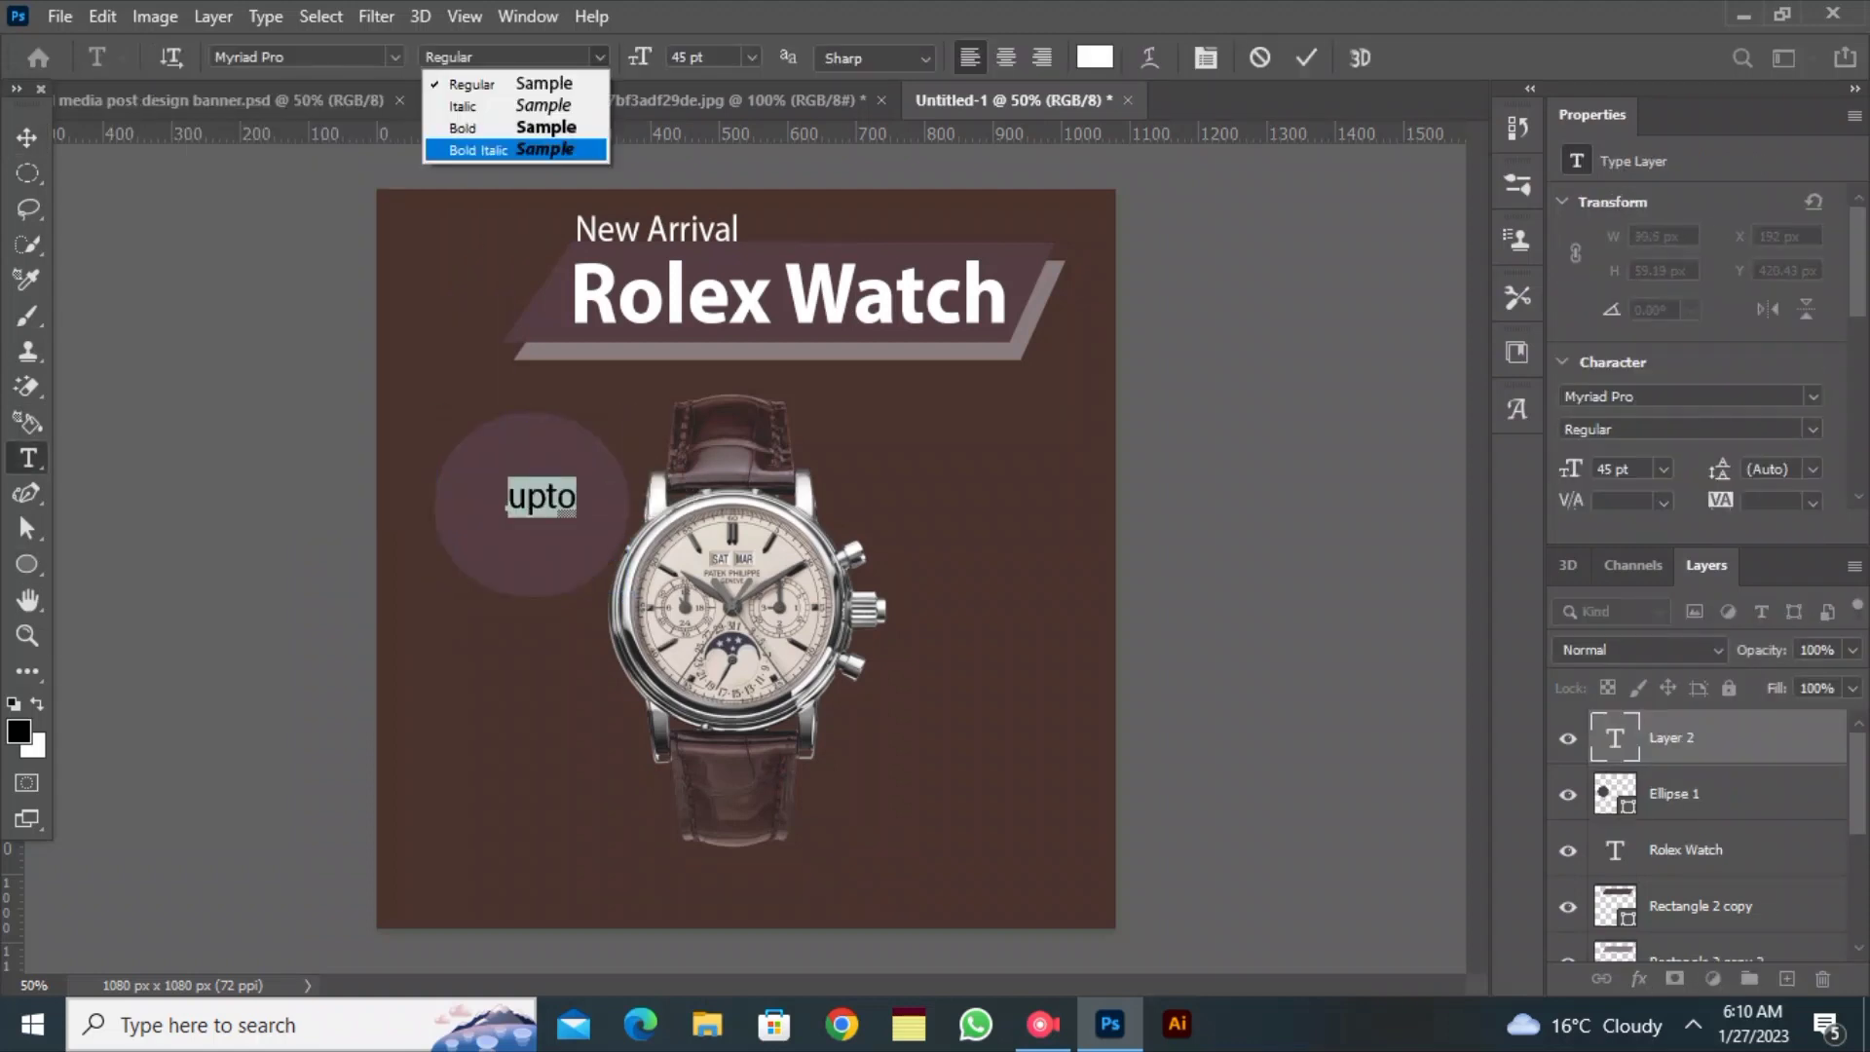
pyautogui.click(546, 126)
pyautogui.moveTo(639, 56); pyautogui.dragTo(659, 56)
pyautogui.moveTo(499, 575); pyautogui.dragTo(466, 539)
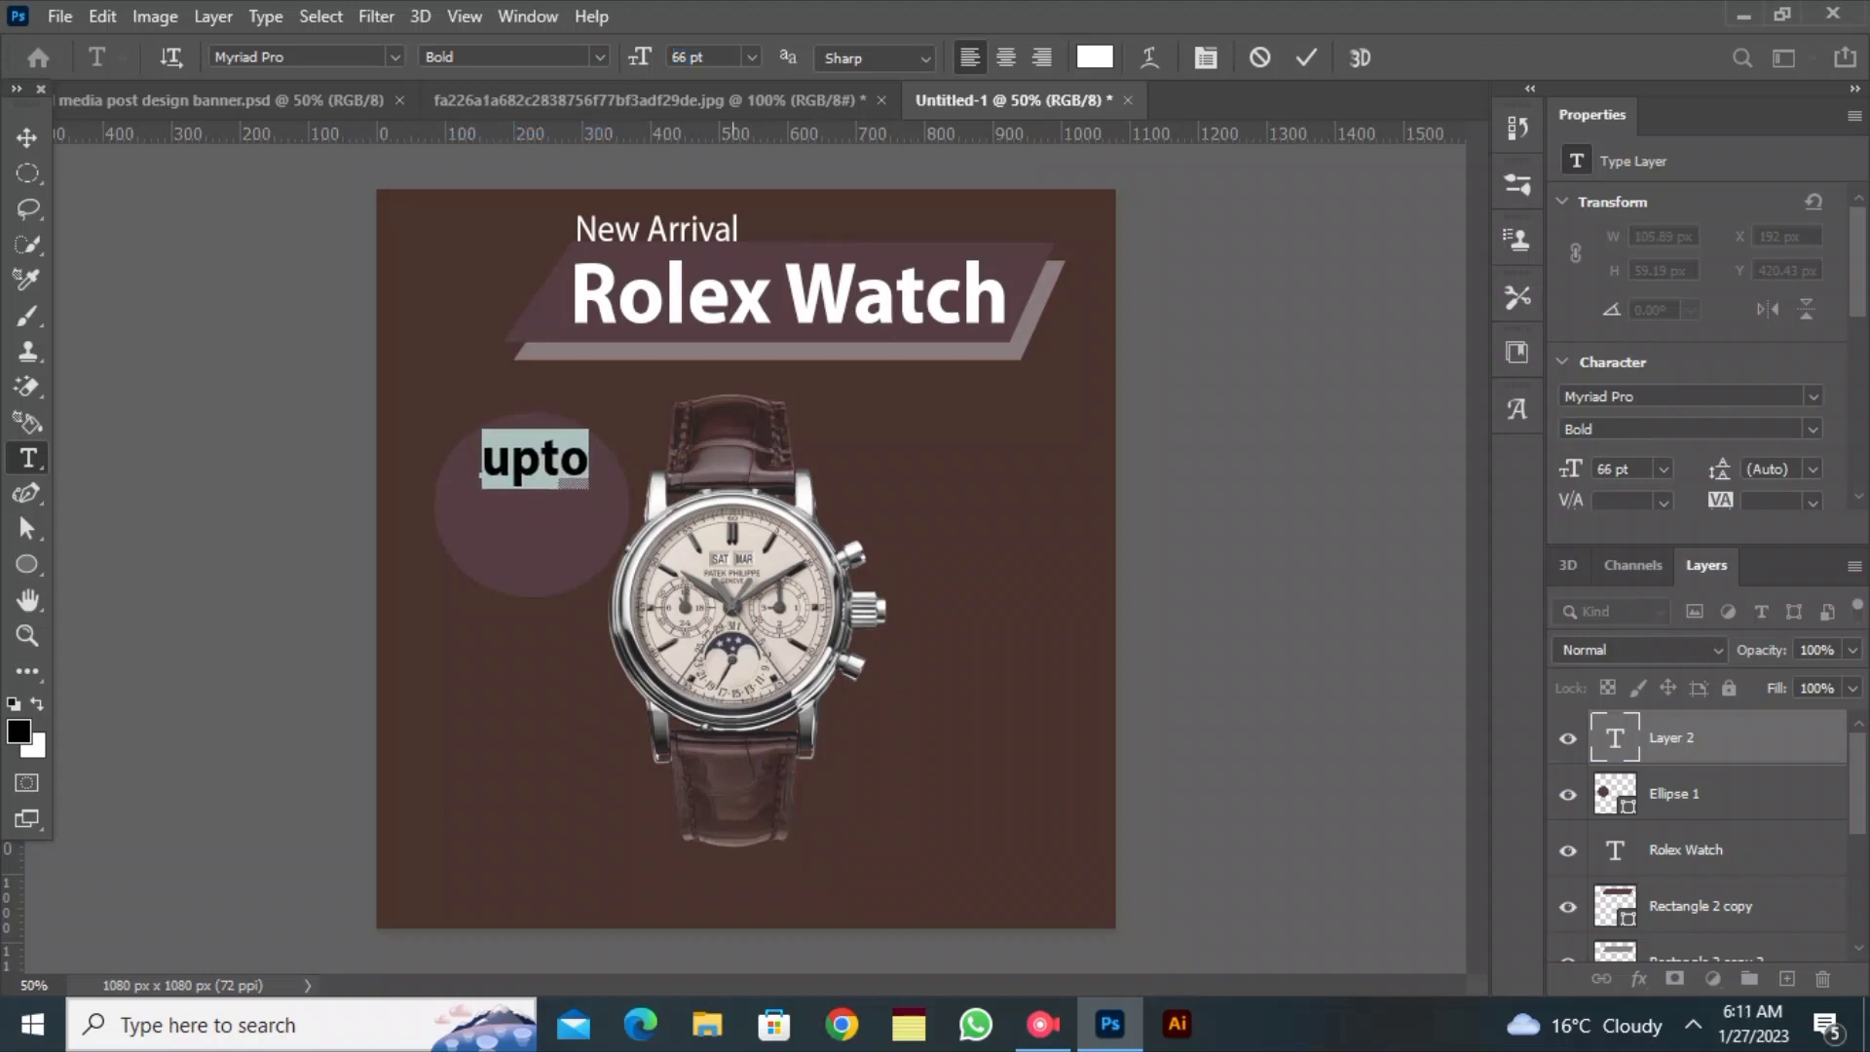
pyautogui.click(1307, 57)
# Add the text "40% OFF" on two lines beneath "upto" inside the circle, slightly smaller than it
pyautogui.click(500, 541)
pyautogui.write('40')
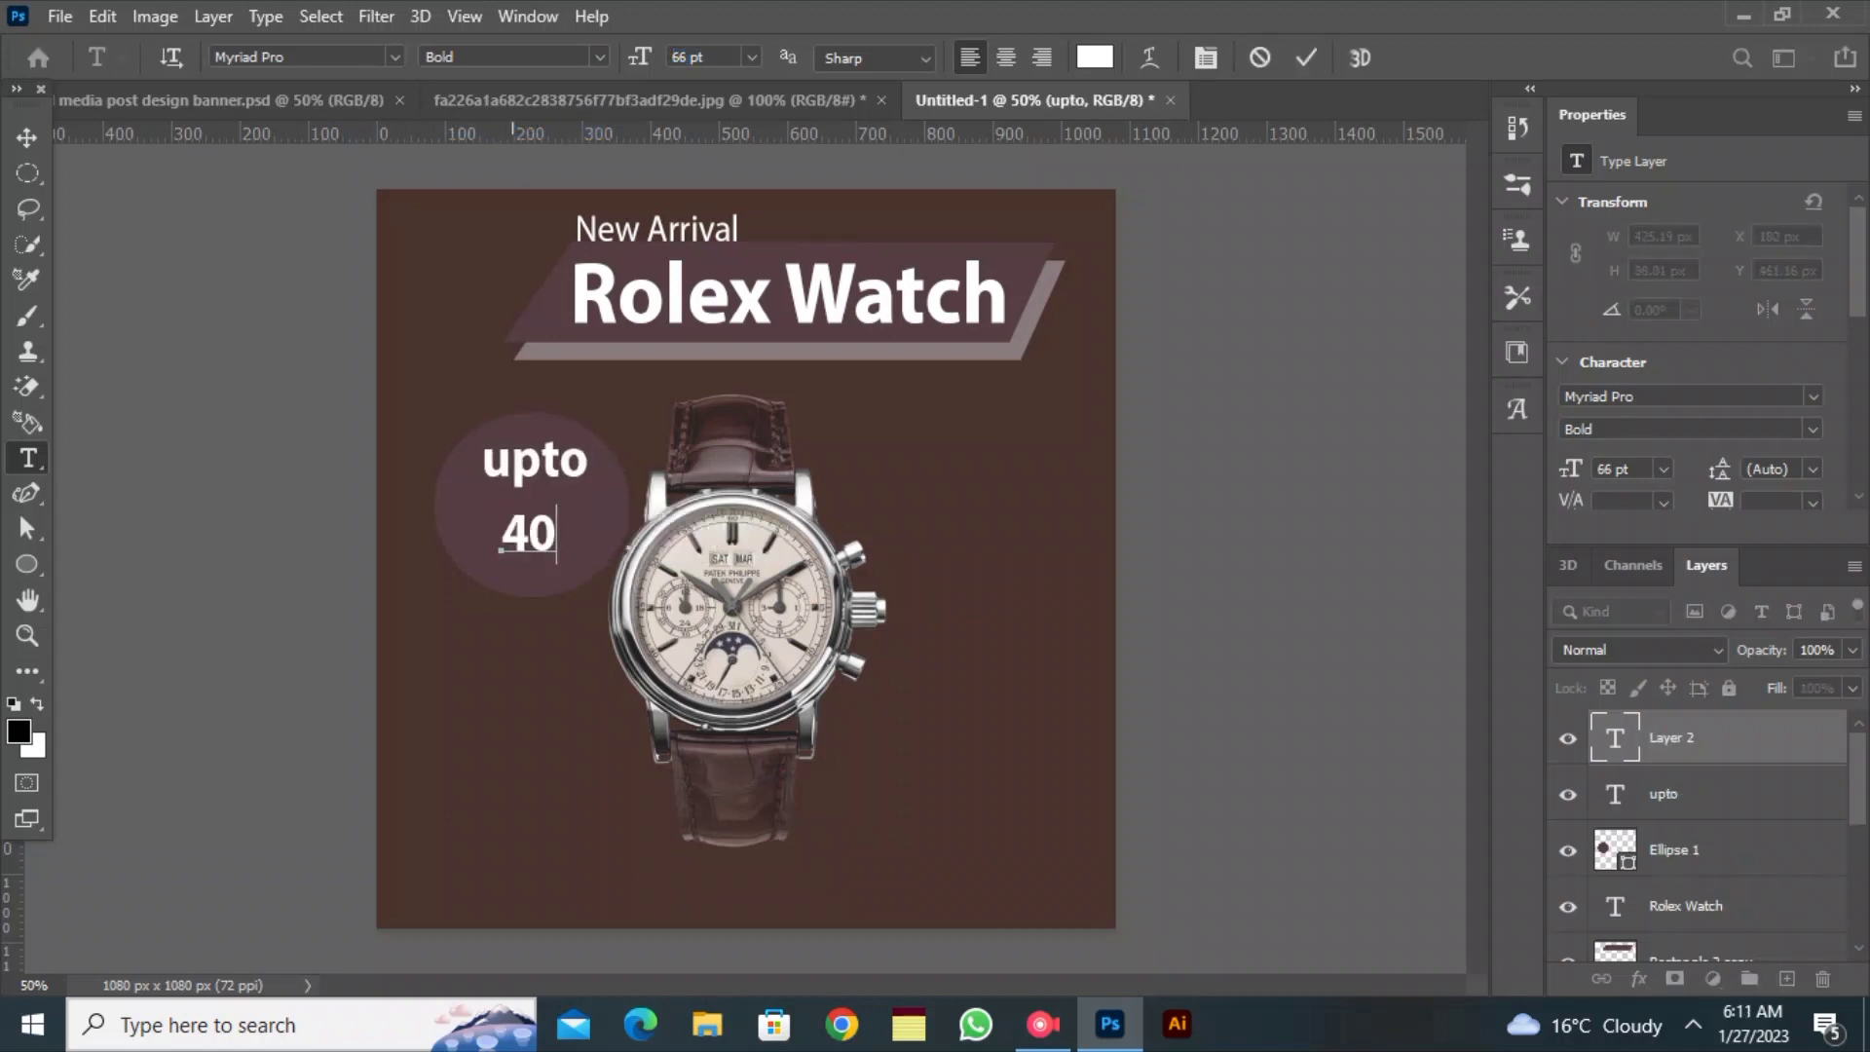
pyautogui.write('% OFF')
pyautogui.moveTo(590, 573)
pyautogui.mouseDown()
pyautogui.moveTo(520, 518)
pyautogui.moveTo(587, 573)
pyautogui.mouseUp()
pyautogui.moveTo(639, 56); pyautogui.dragTo(630, 57)
pyautogui.moveTo(529, 519); pyautogui.dragTo(520, 454)
pyautogui.click(1306, 58)
# Duplicate the mauve circle, remove the copy's fill and give it a dashed white 3 px stroke
pyautogui.click(26, 137)
pyautogui.moveTo(1761, 852); pyautogui.dragTo(1786, 978)
pyautogui.click(26, 564)
pyautogui.click(306, 56)
pyautogui.click(146, 109)
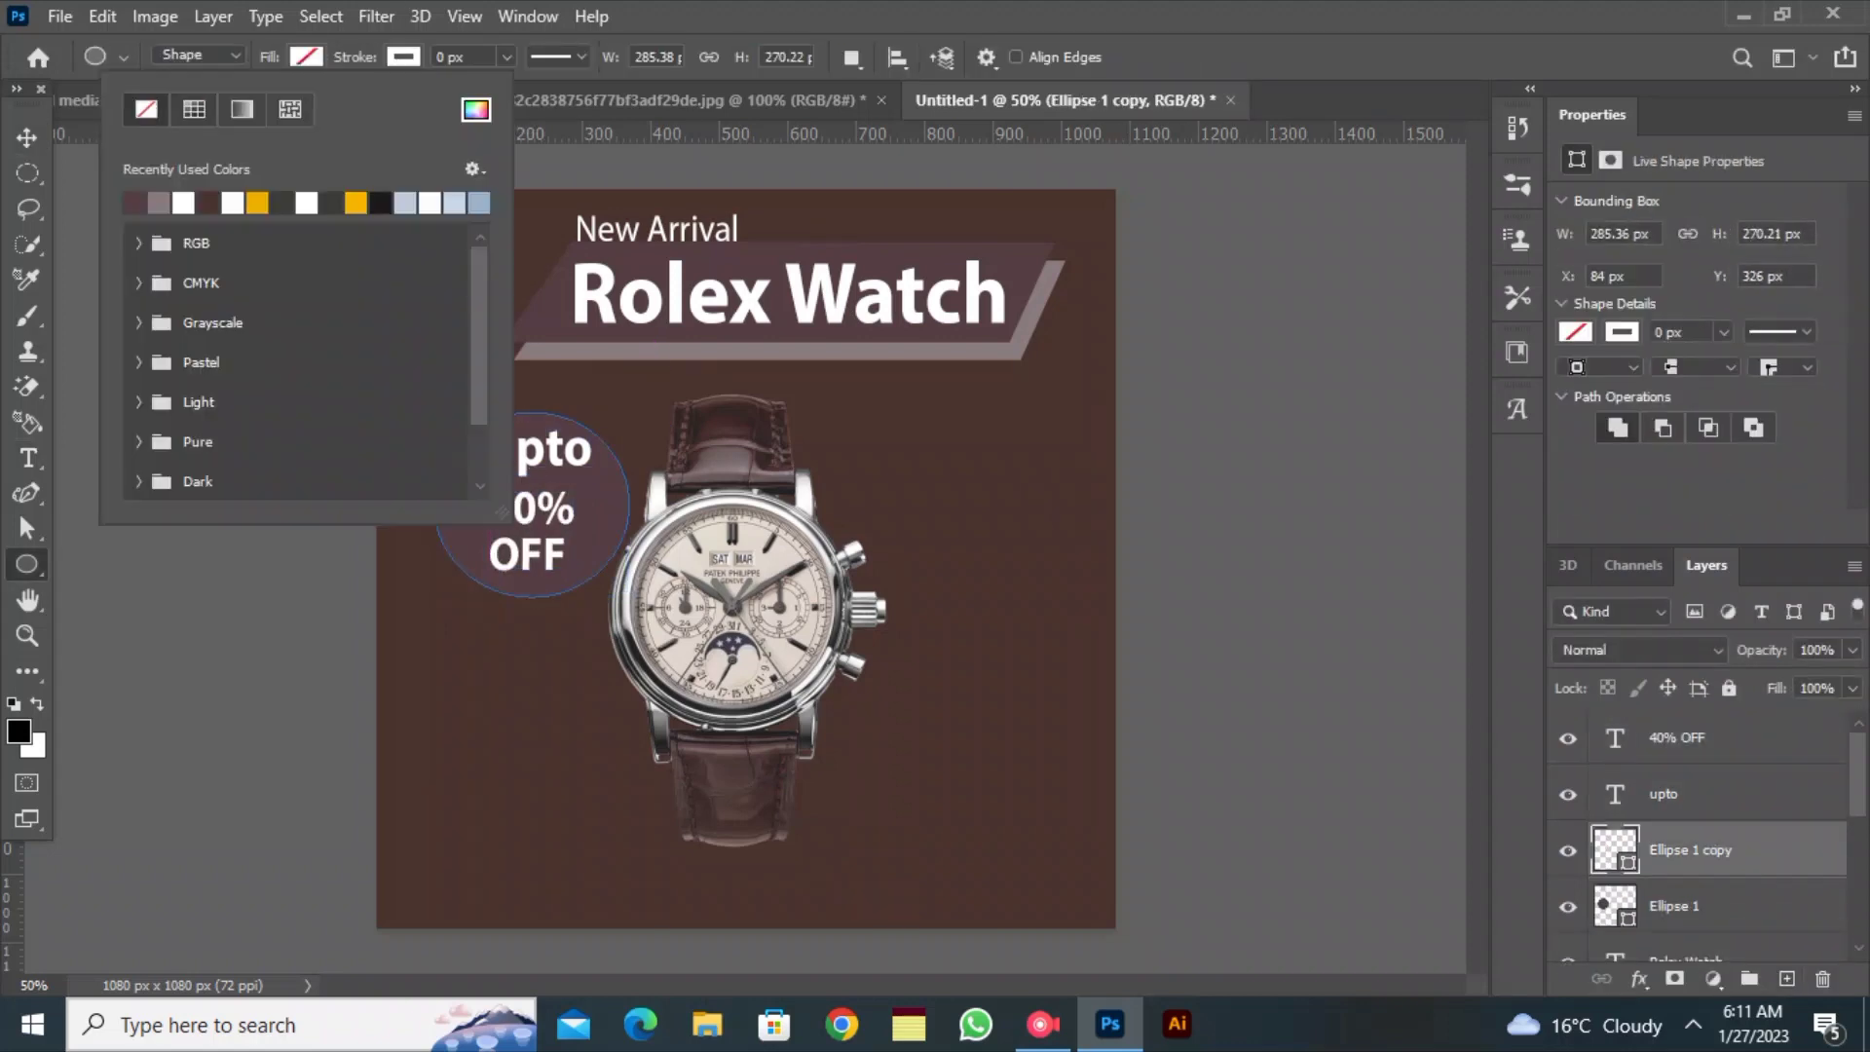
pyautogui.click(556, 56)
pyautogui.click(546, 187)
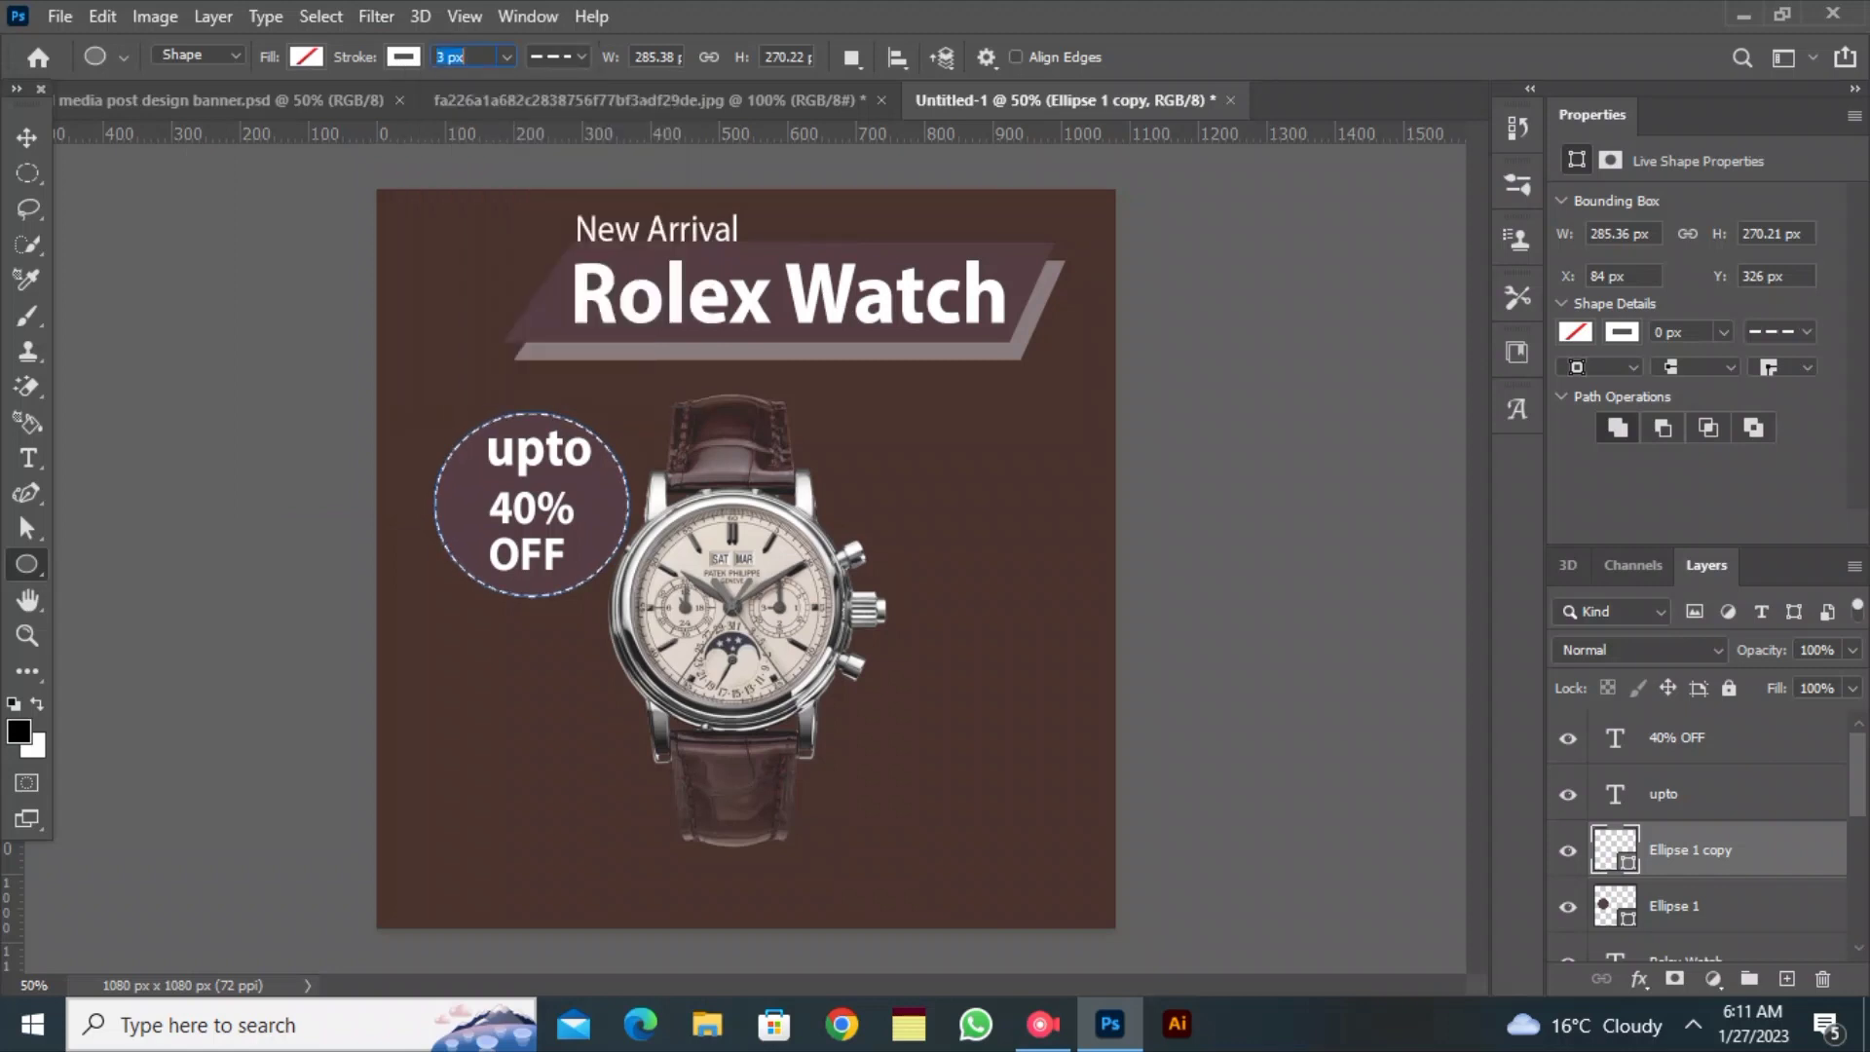
# Lock the brown background rectangle and shift the badge circle, its dashed outline and the "40% OFF" text slightly left
pyautogui.click(26, 138)
pyautogui.moveTo(159, 422); pyautogui.dragTo(419, 455)
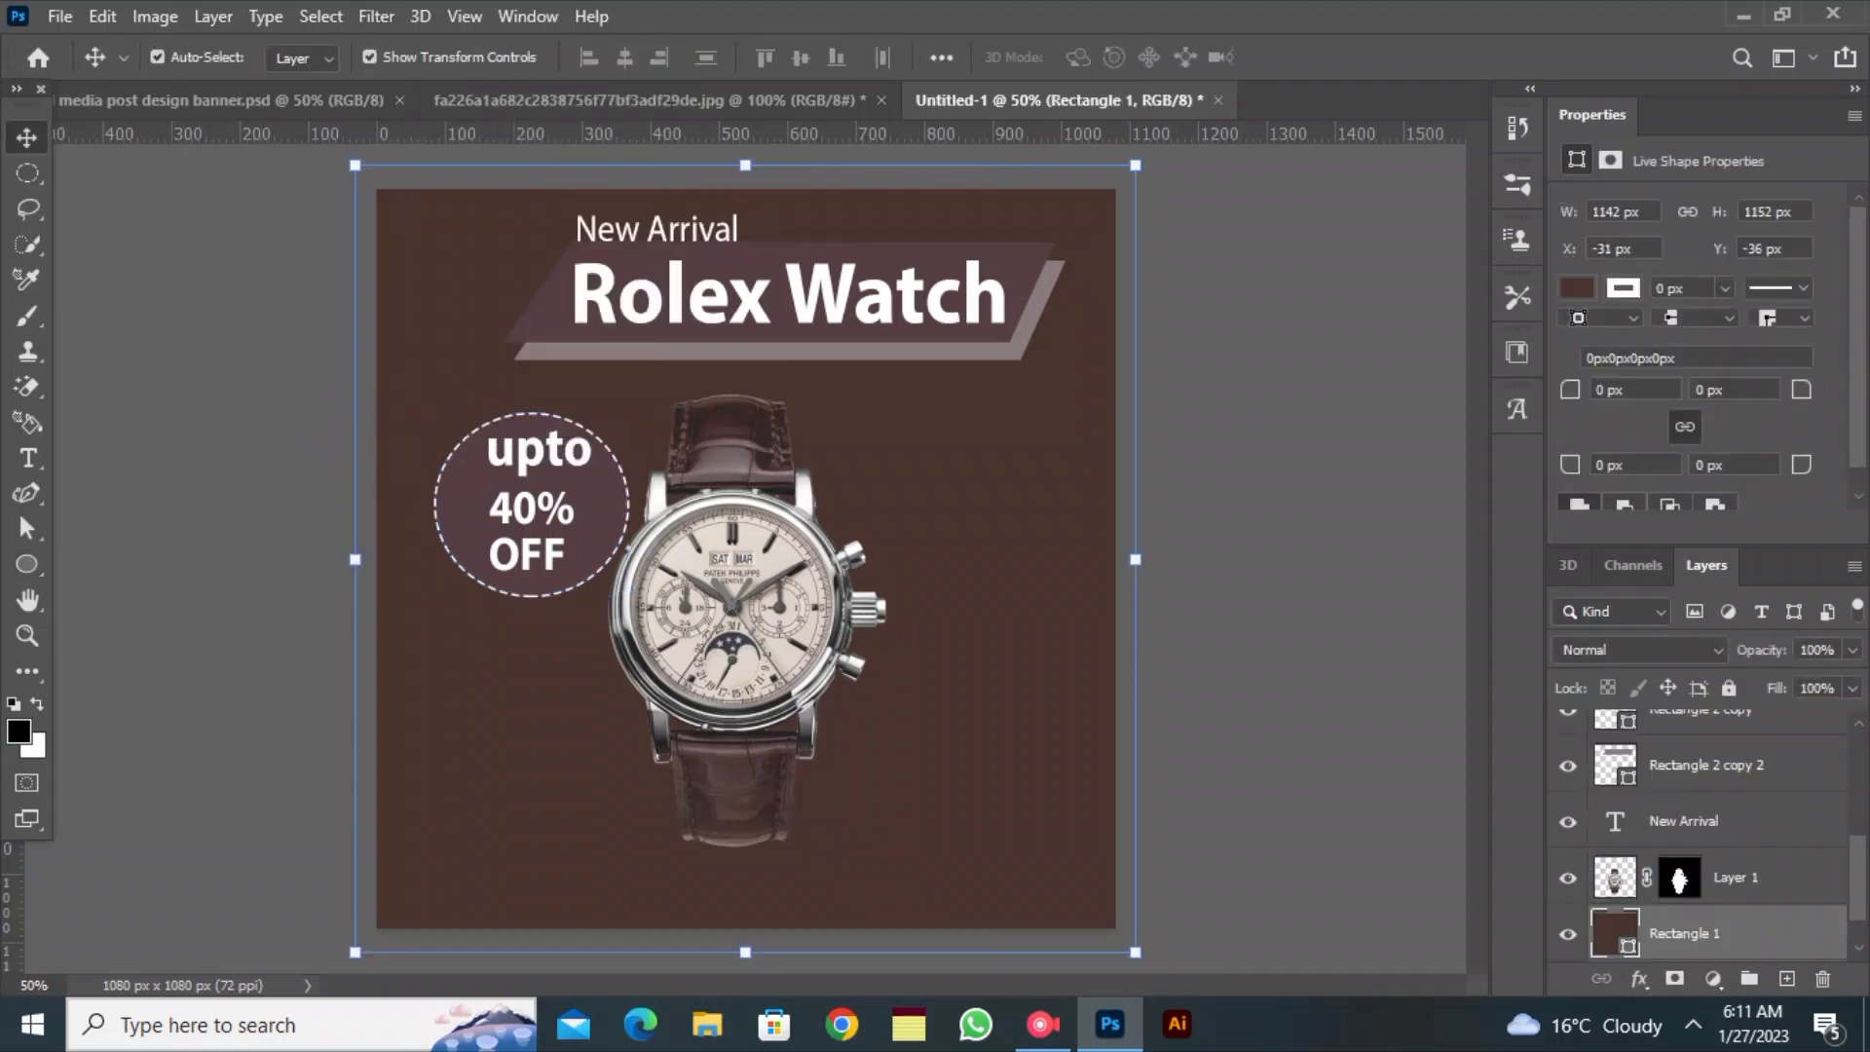
pyautogui.click(1729, 687)
pyautogui.moveTo(356, 605); pyautogui.dragTo(524, 509)
pyautogui.click(244, 541)
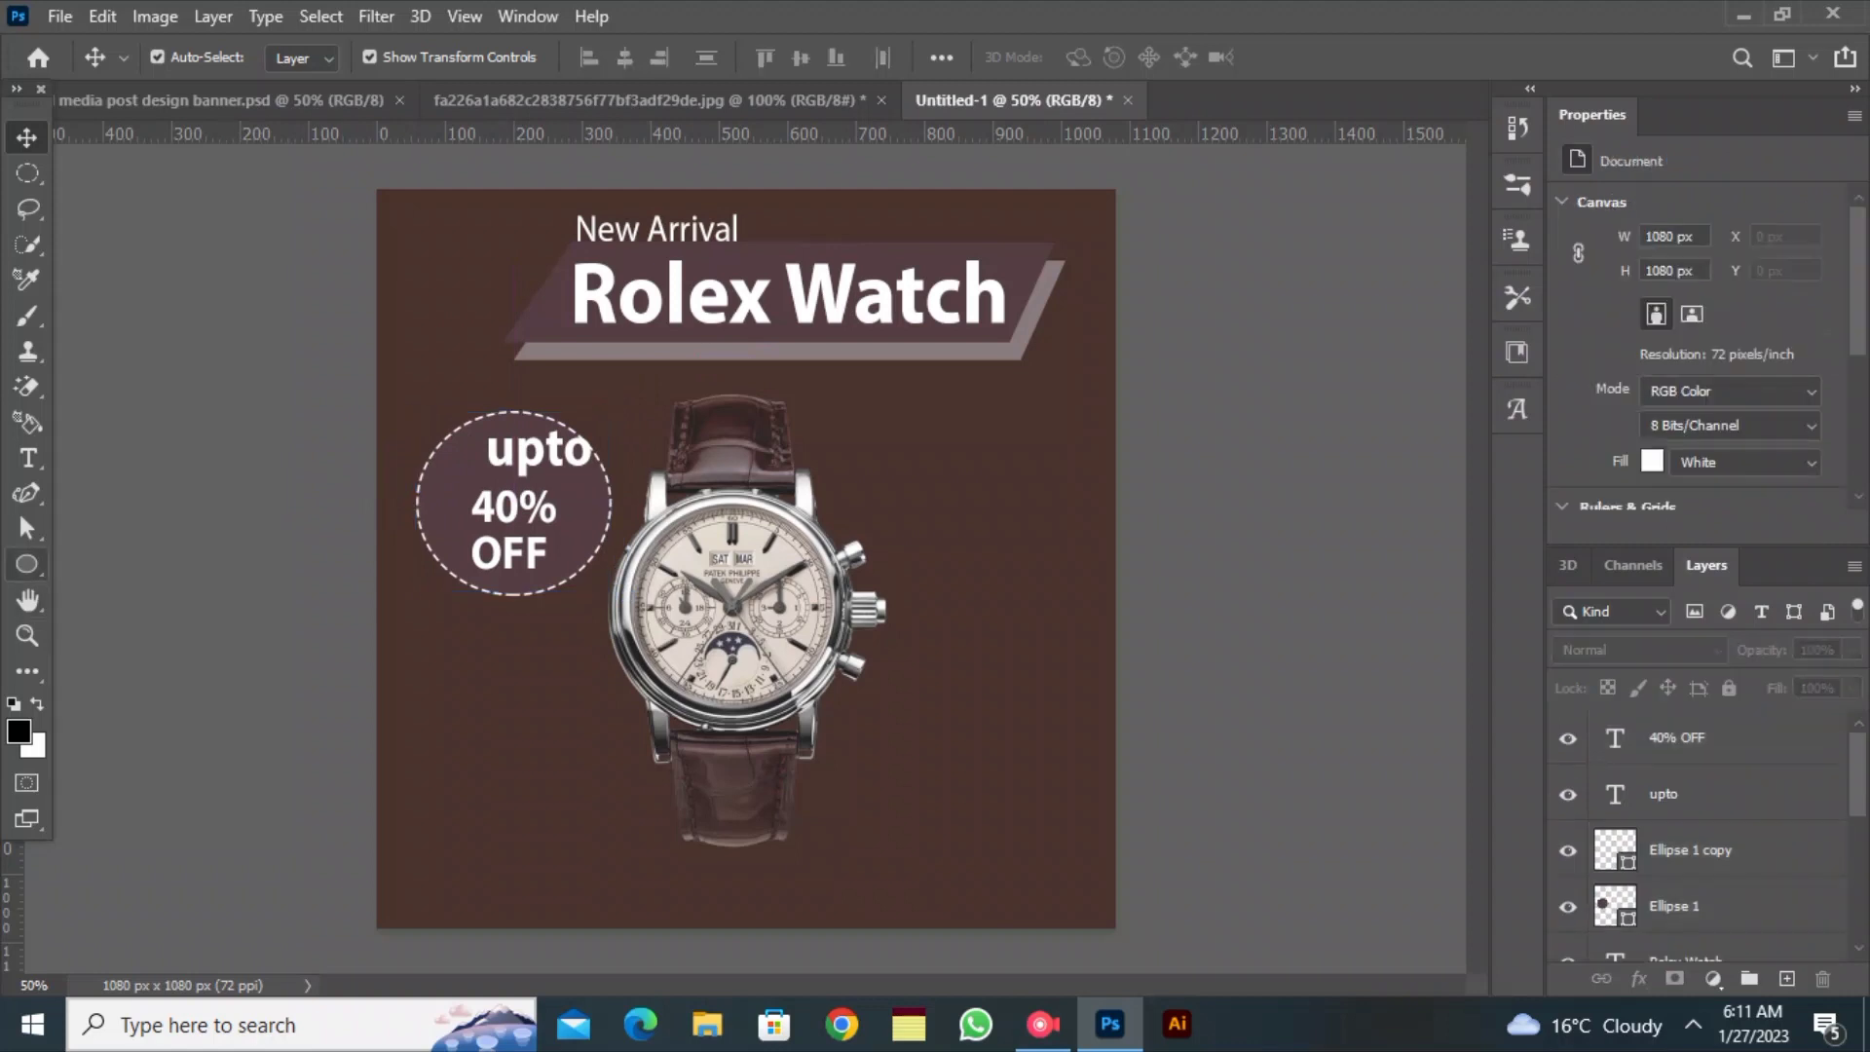
# Draw five small unfilled circles about 26 to 30 px wide with 3 px white strokes around the watch and on the banner
pyautogui.click(26, 564)
pyautogui.moveTo(542, 697); pyautogui.dragTo(572, 726)
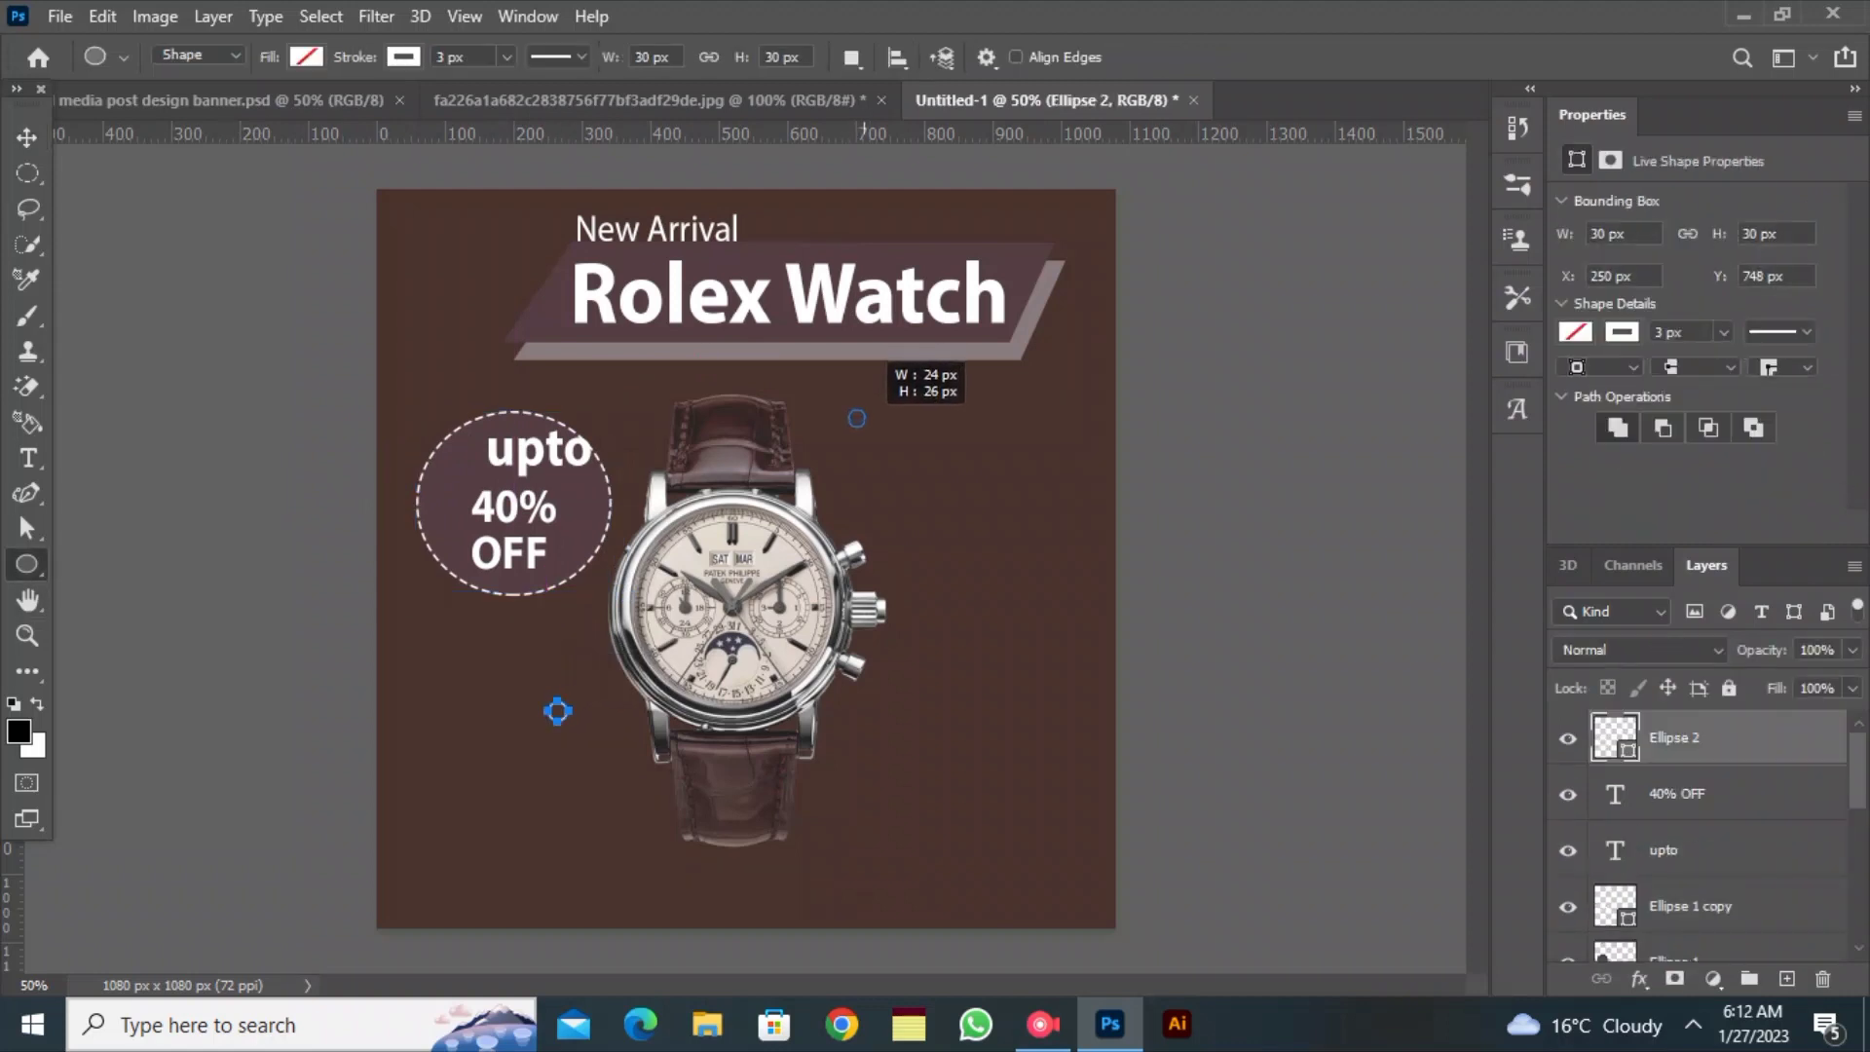
pyautogui.moveTo(870, 428); pyautogui.dragTo(870, 428)
pyautogui.moveTo(1013, 265); pyautogui.dragTo(1016, 267)
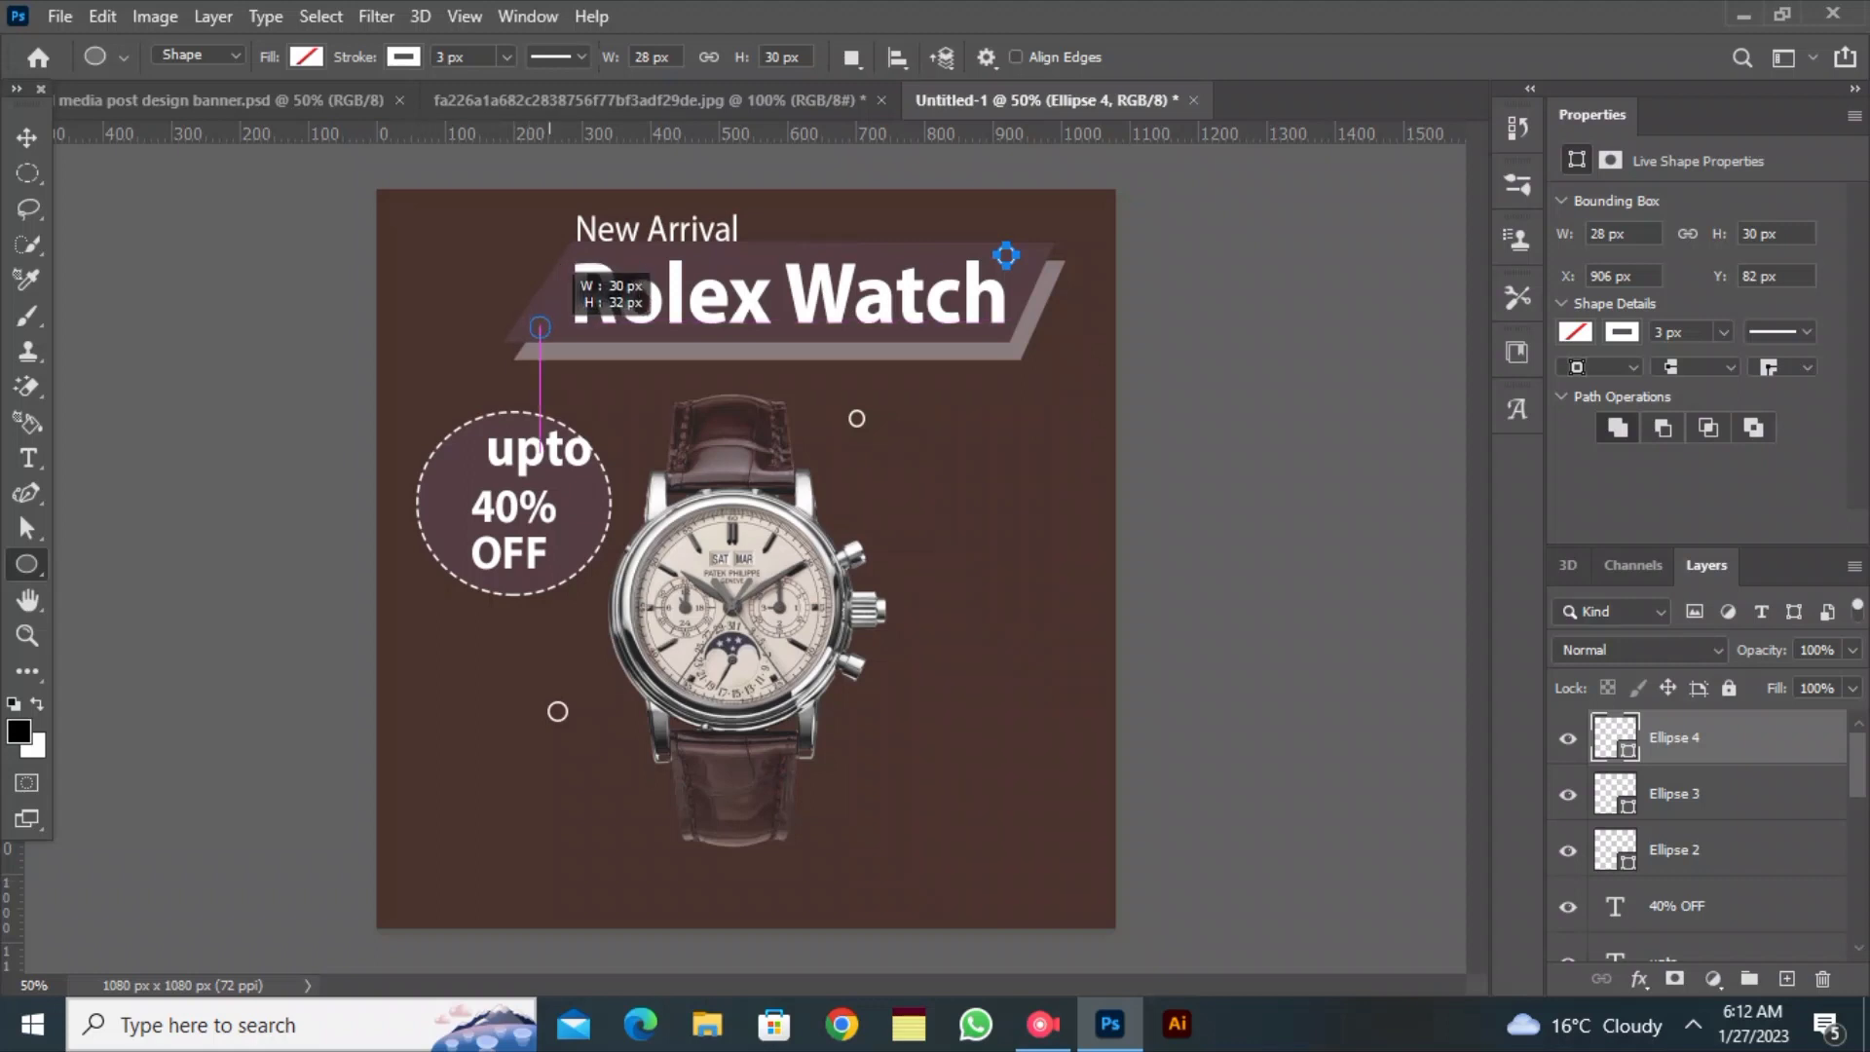
pyautogui.moveTo(539, 327); pyautogui.dragTo(539, 327)
pyautogui.moveTo(862, 849); pyautogui.dragTo(862, 849)
# Move the "upto" text slightly down and left so it is centred in the shifted badge
pyautogui.click(26, 137)
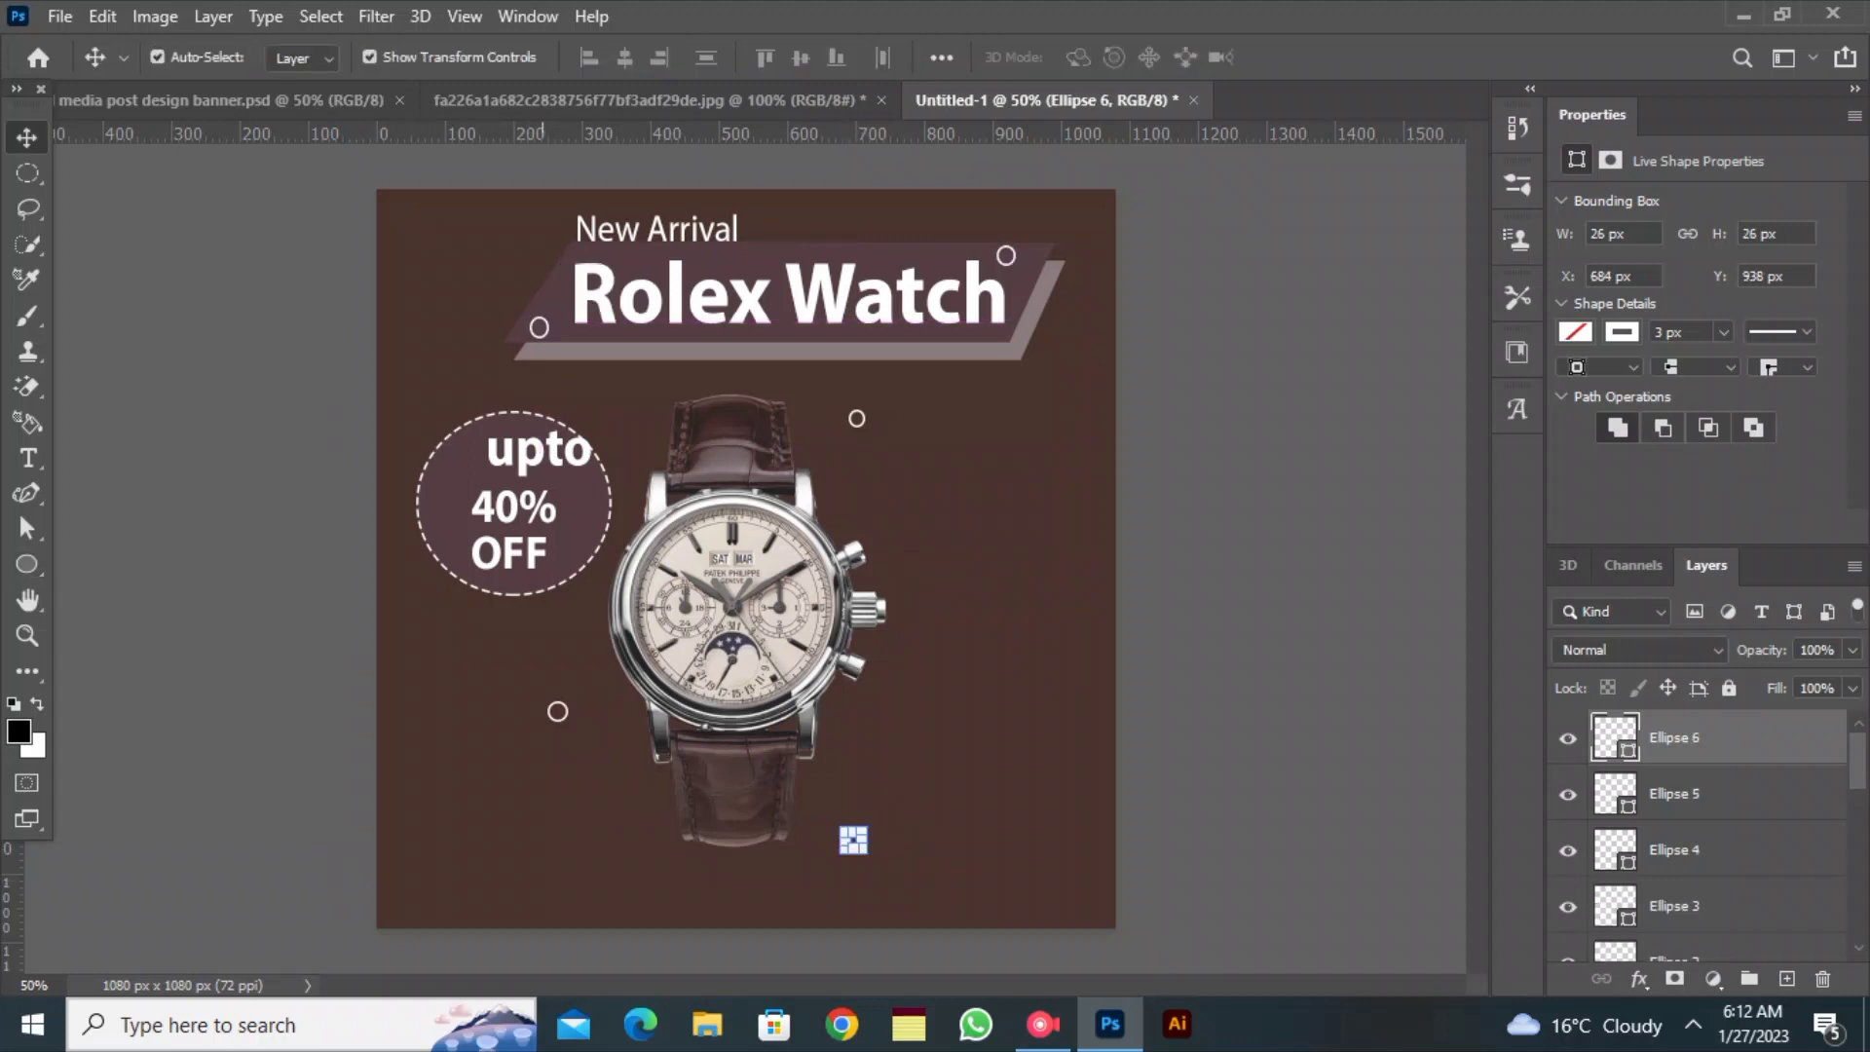
pyautogui.moveTo(519, 451); pyautogui.dragTo(497, 465)
pyautogui.click(263, 517)
# Draw four small three-sided polygon outlines with 3 px white strokes scattered around the watch
pyautogui.rightClick(26, 564)
pyautogui.click(146, 643)
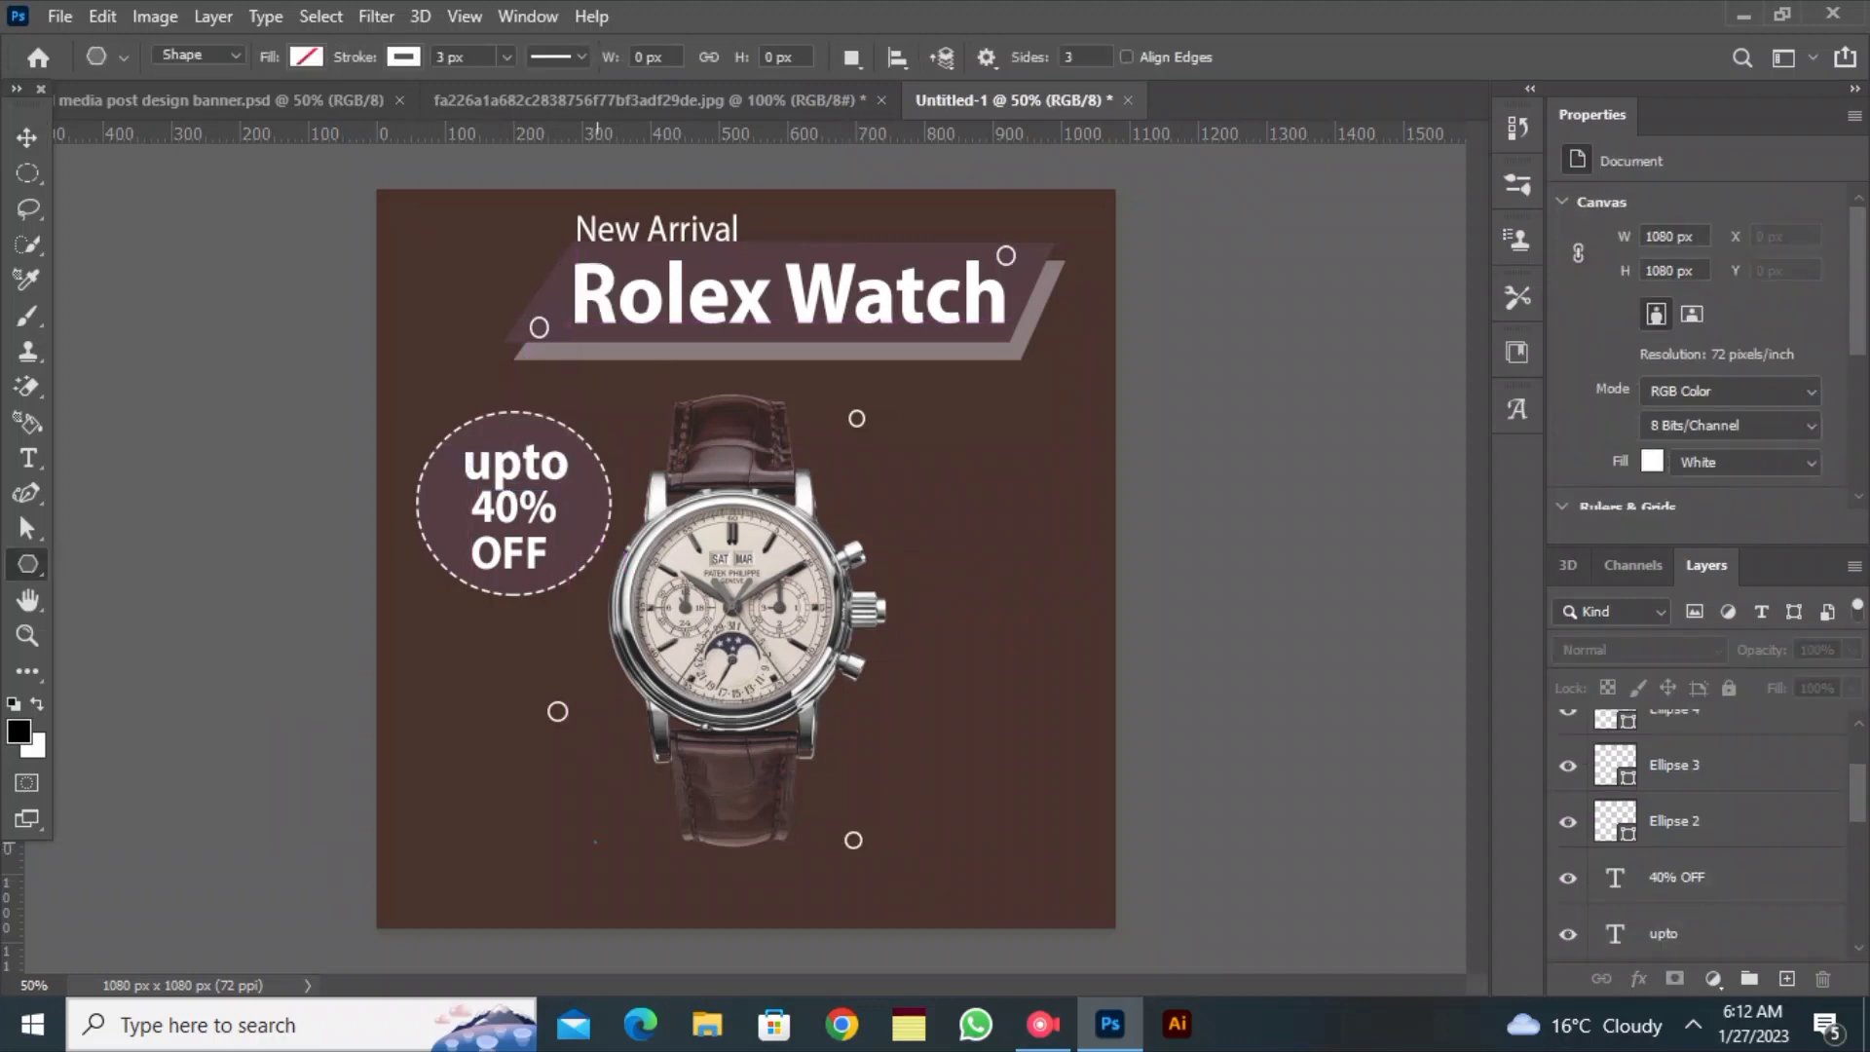
pyautogui.moveTo(584, 824); pyautogui.dragTo(616, 859)
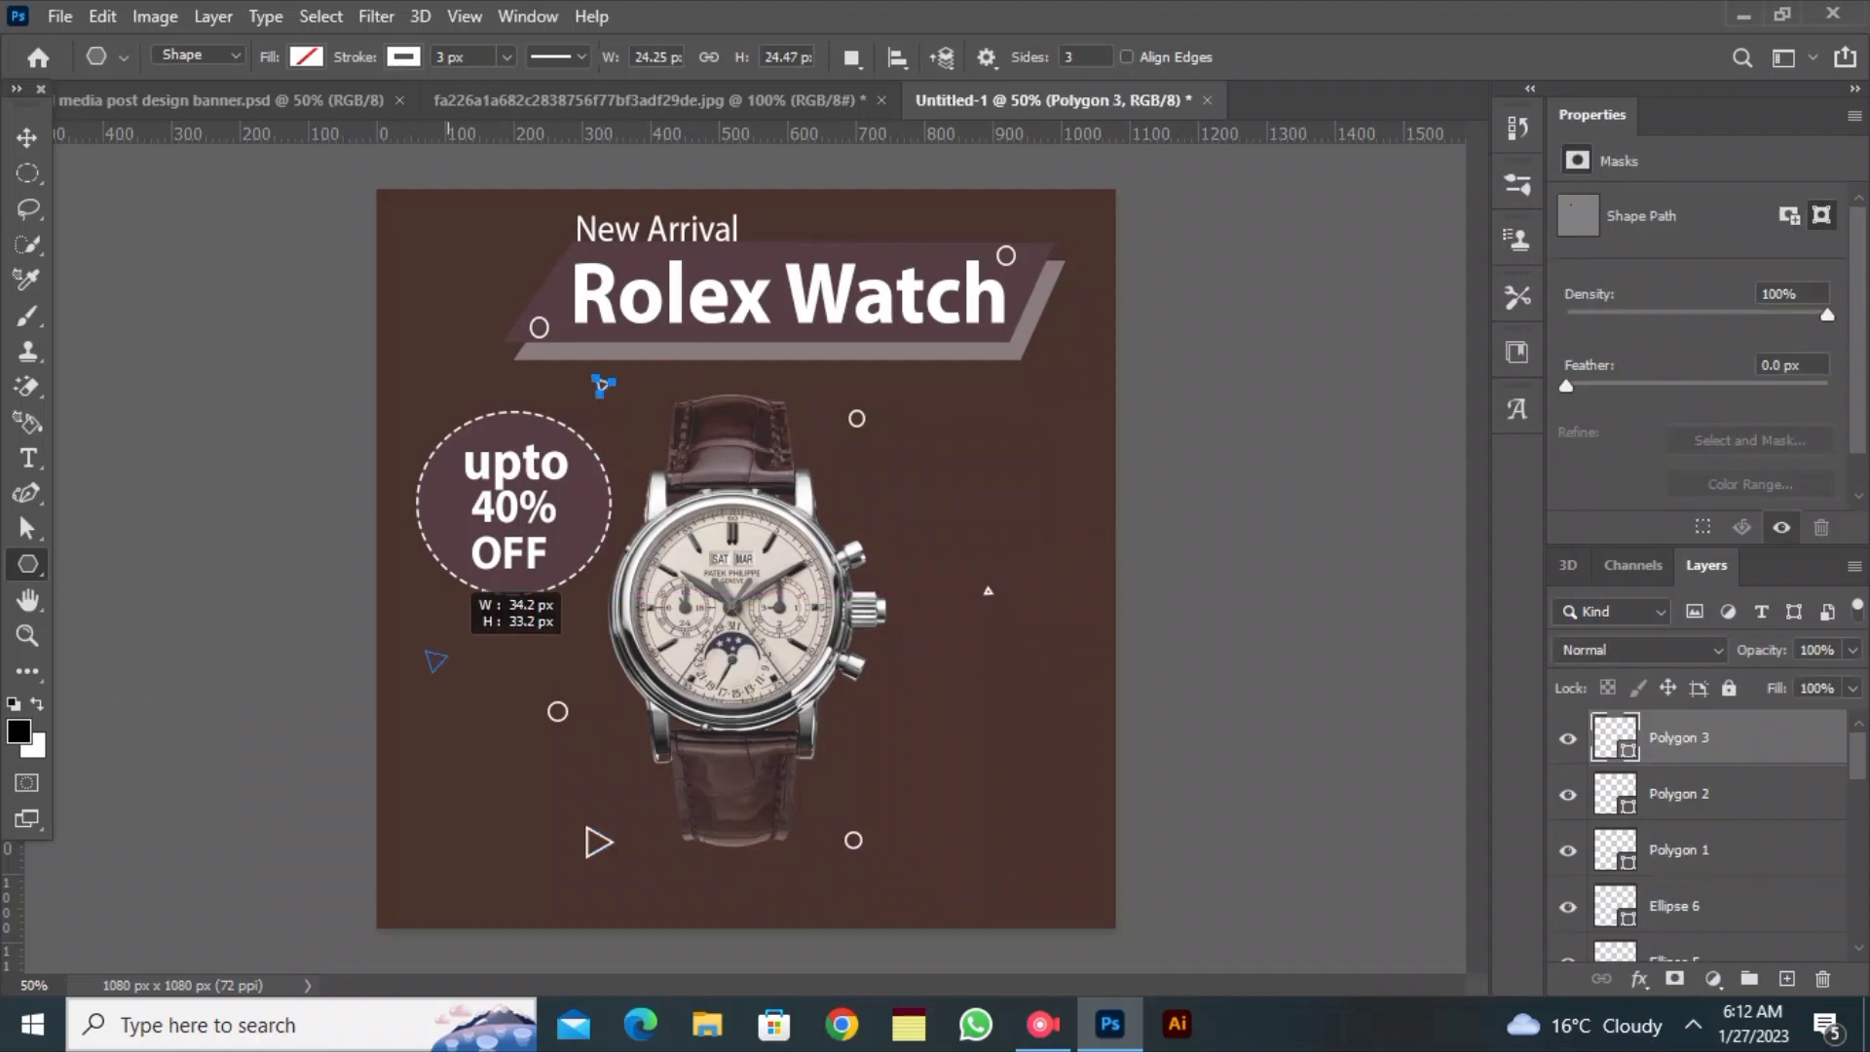
pyautogui.click(27, 137)
pyautogui.click(248, 487)
# Move the triangle at the watch's lower left slightly up and add a larger triangle outline at its lower right
pyautogui.moveTo(591, 835); pyautogui.dragTo(573, 785)
pyautogui.click(26, 564)
pyautogui.moveTo(993, 698); pyautogui.dragTo(1015, 712)
pyautogui.click(26, 138)
pyautogui.click(224, 390)
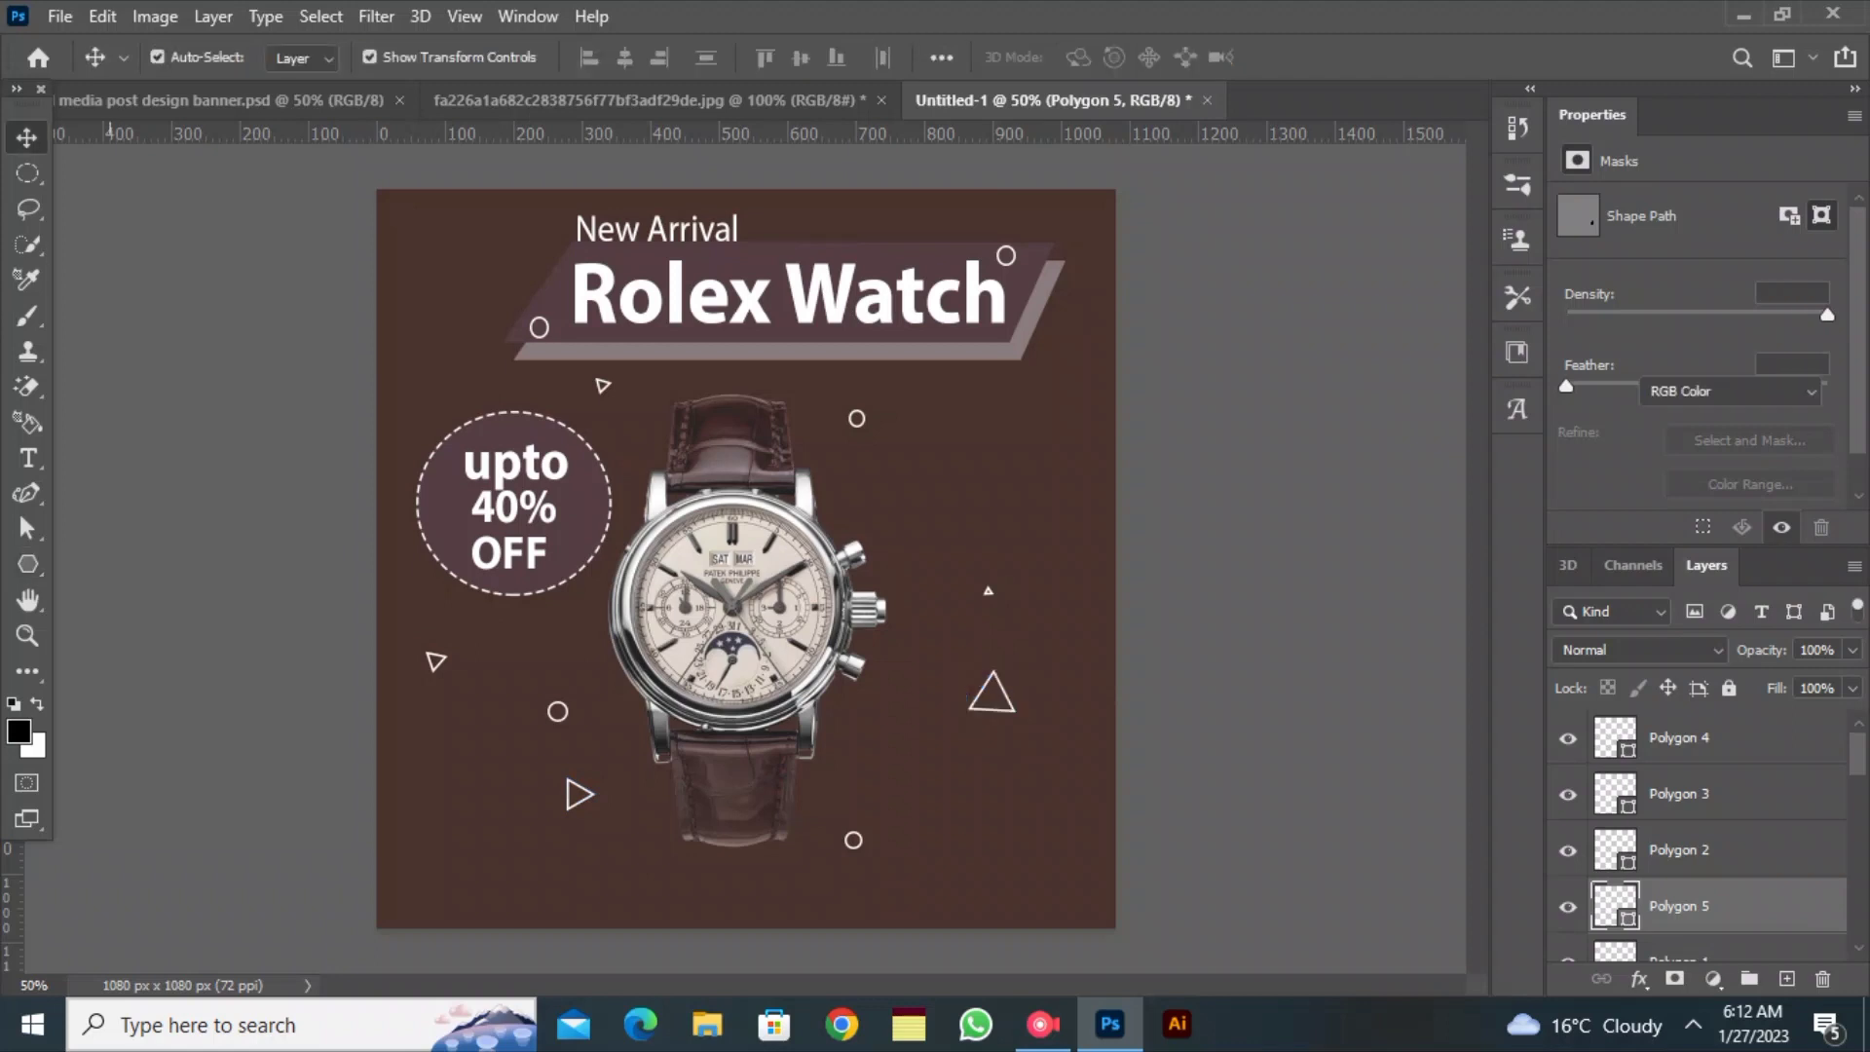
# Add the bold 66 pt text "BIG SALE" and position it under the right part of the title banner
pyautogui.press('t')
pyautogui.click(642, 395)
pyautogui.write('BIG SALE')
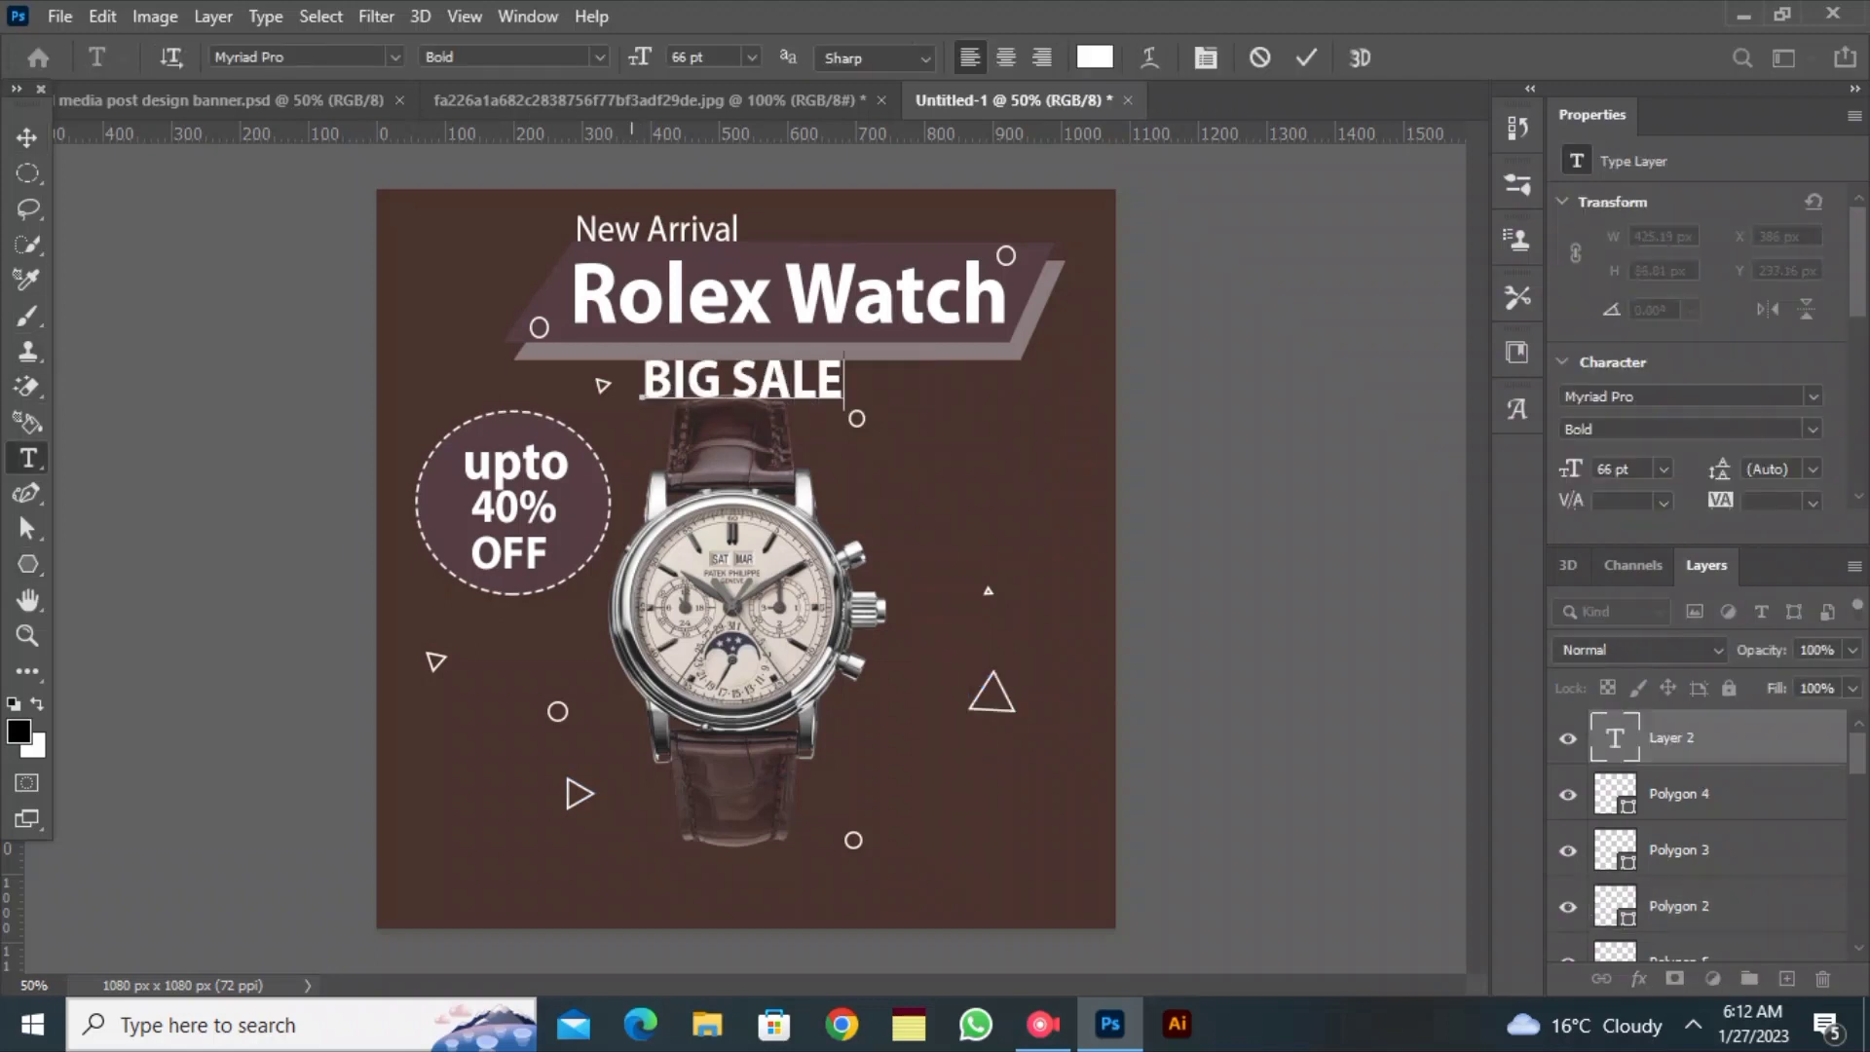
pyautogui.hotkey('ctrl', 'a')
pyautogui.moveTo(682, 450); pyautogui.dragTo(862, 453)
pyautogui.click(1307, 57)
pyautogui.click(27, 137)
pyautogui.moveTo(863, 381); pyautogui.dragTo(867, 386)
pyautogui.click(1208, 419)
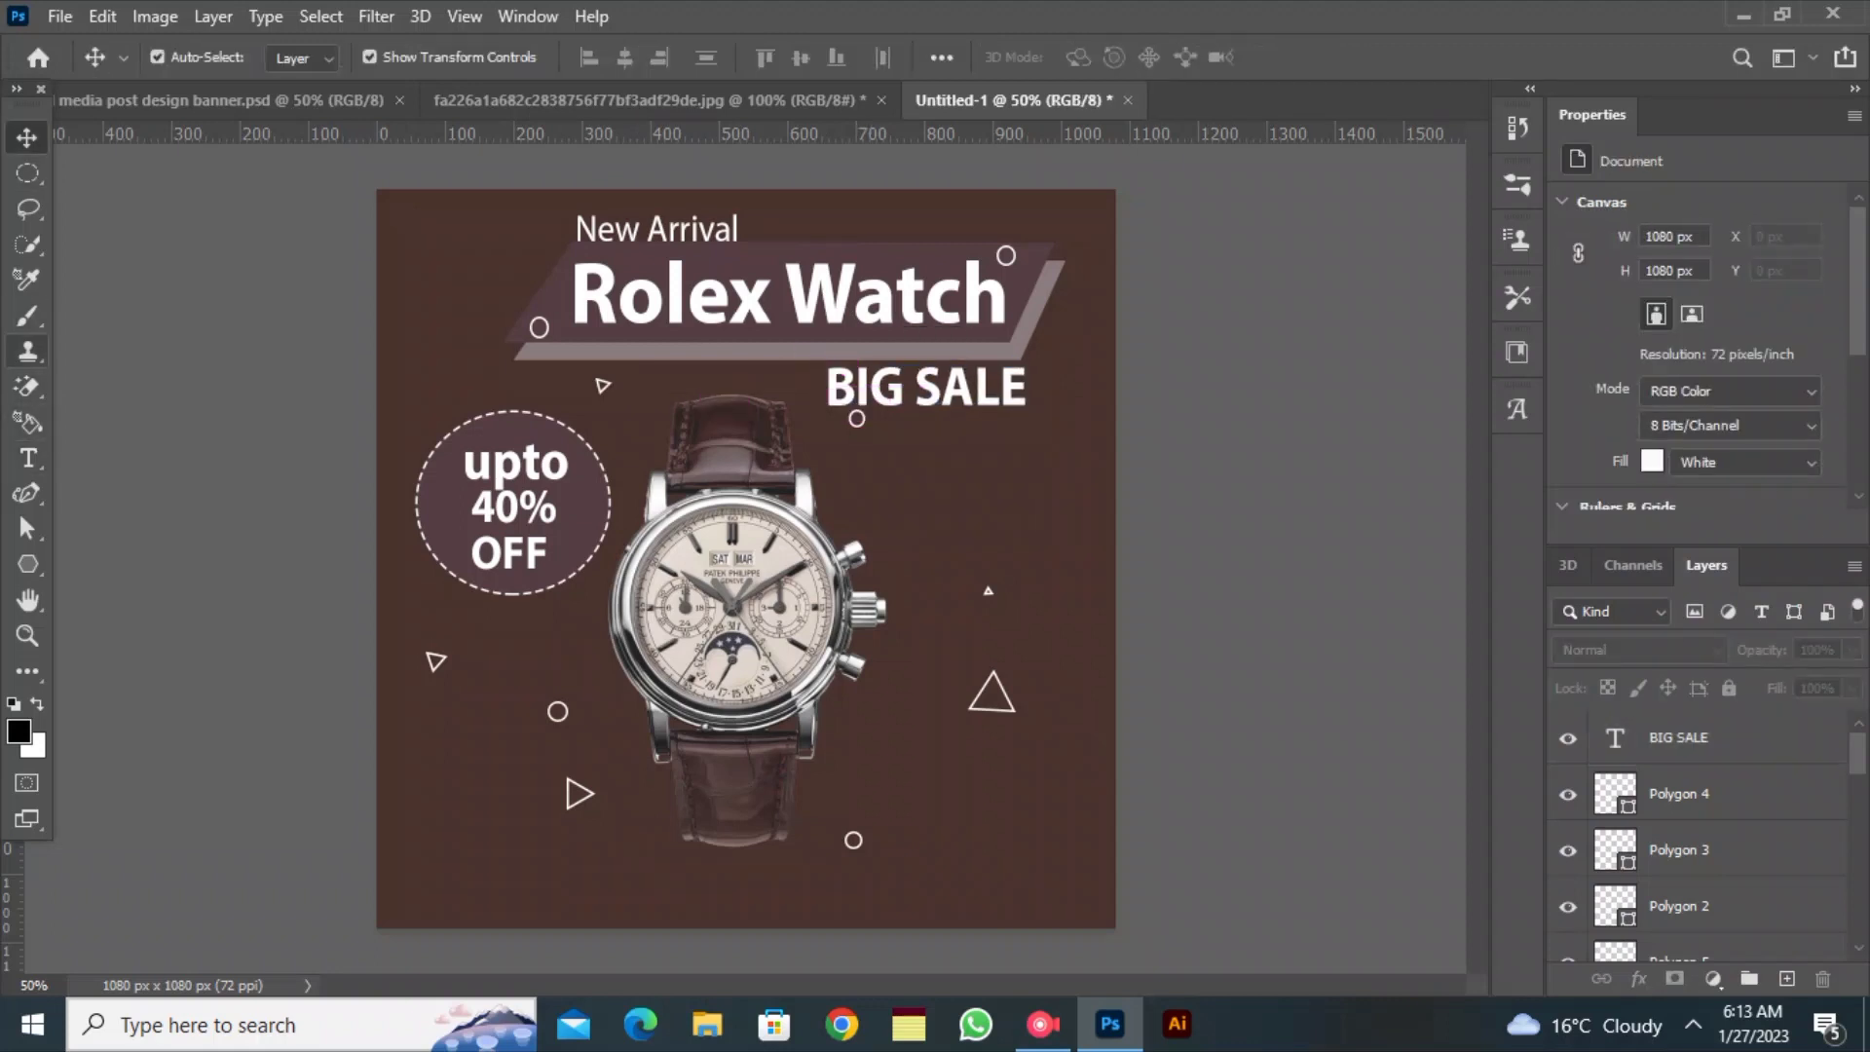
# Place the phone icon 928412_call_communication_contact_phone_service_icon (2) from Downloads as a linked image and scale it down slightly
pyautogui.click(59, 17)
pyautogui.click(117, 585)
pyautogui.scroll(-15, 395, 417)
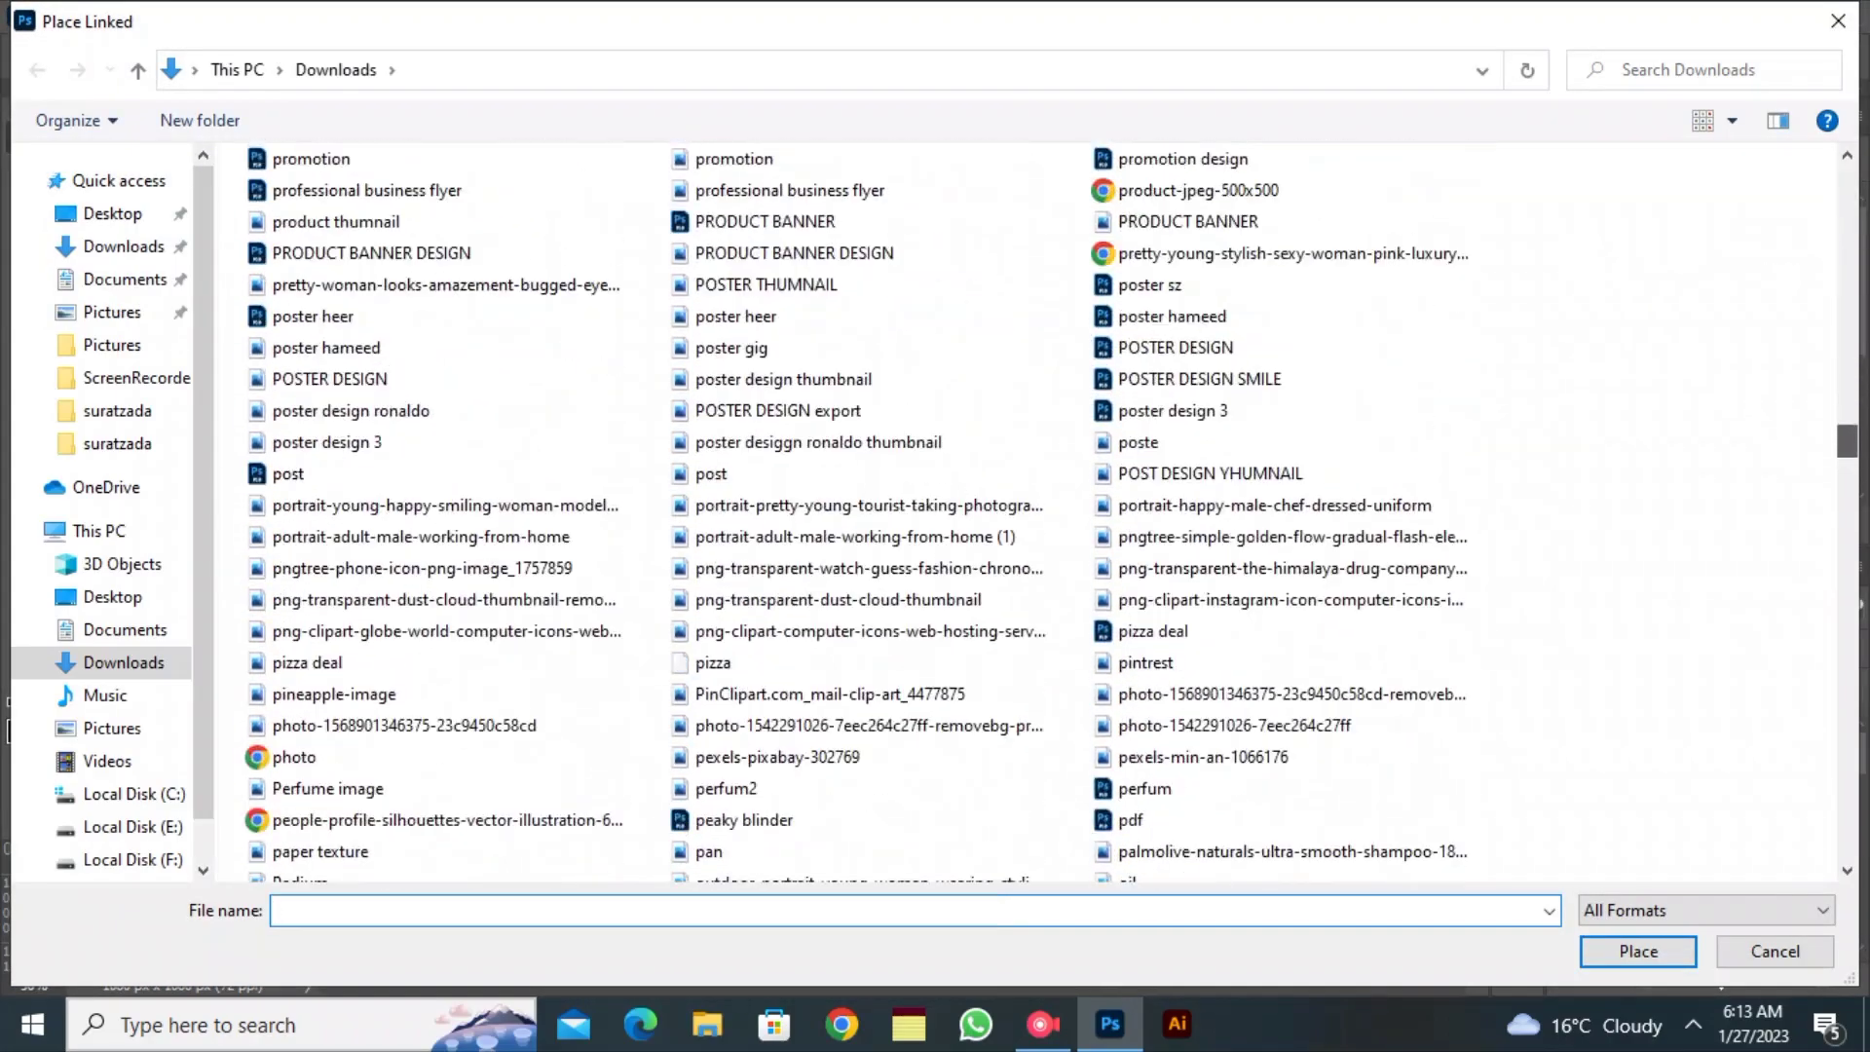
pyautogui.scroll(8, 394, 416)
pyautogui.scroll(-10, 394, 417)
pyautogui.scroll(3, 394, 417)
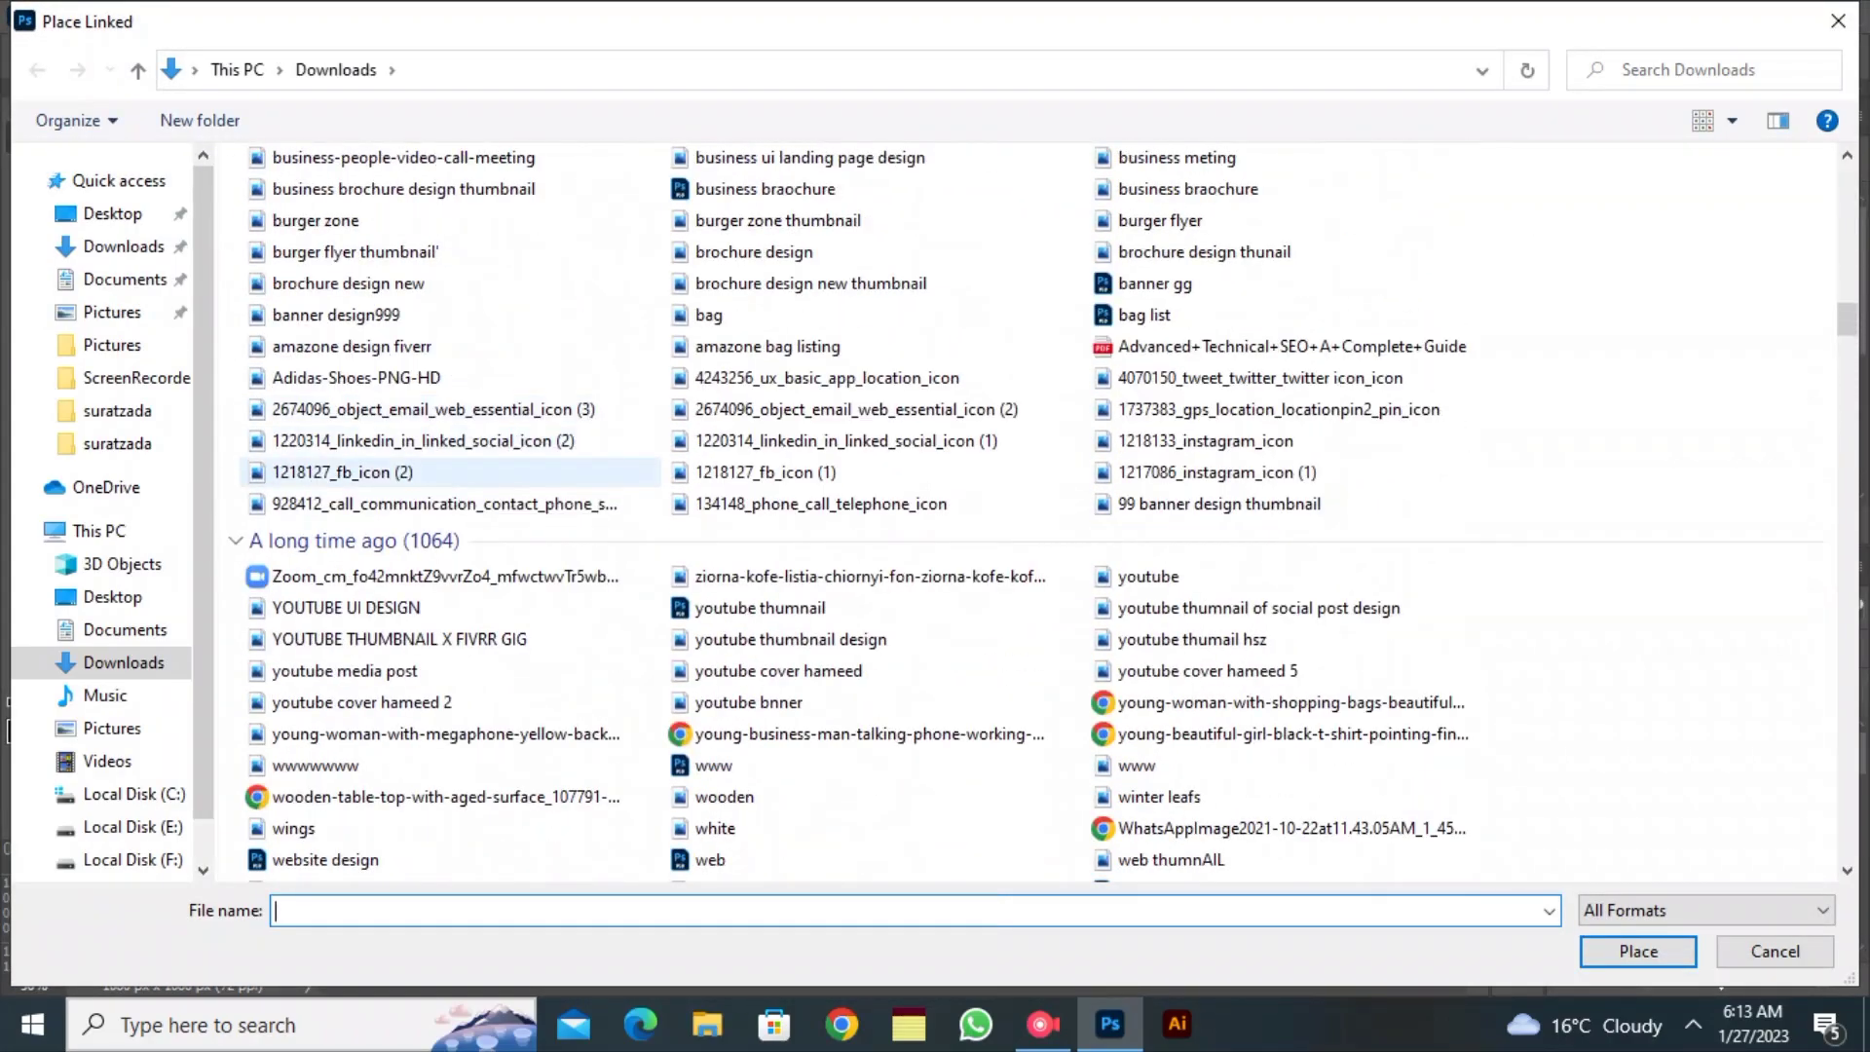
pyautogui.click(370, 509)
pyautogui.click(1638, 951)
pyautogui.hotkey('ctrl', '+')
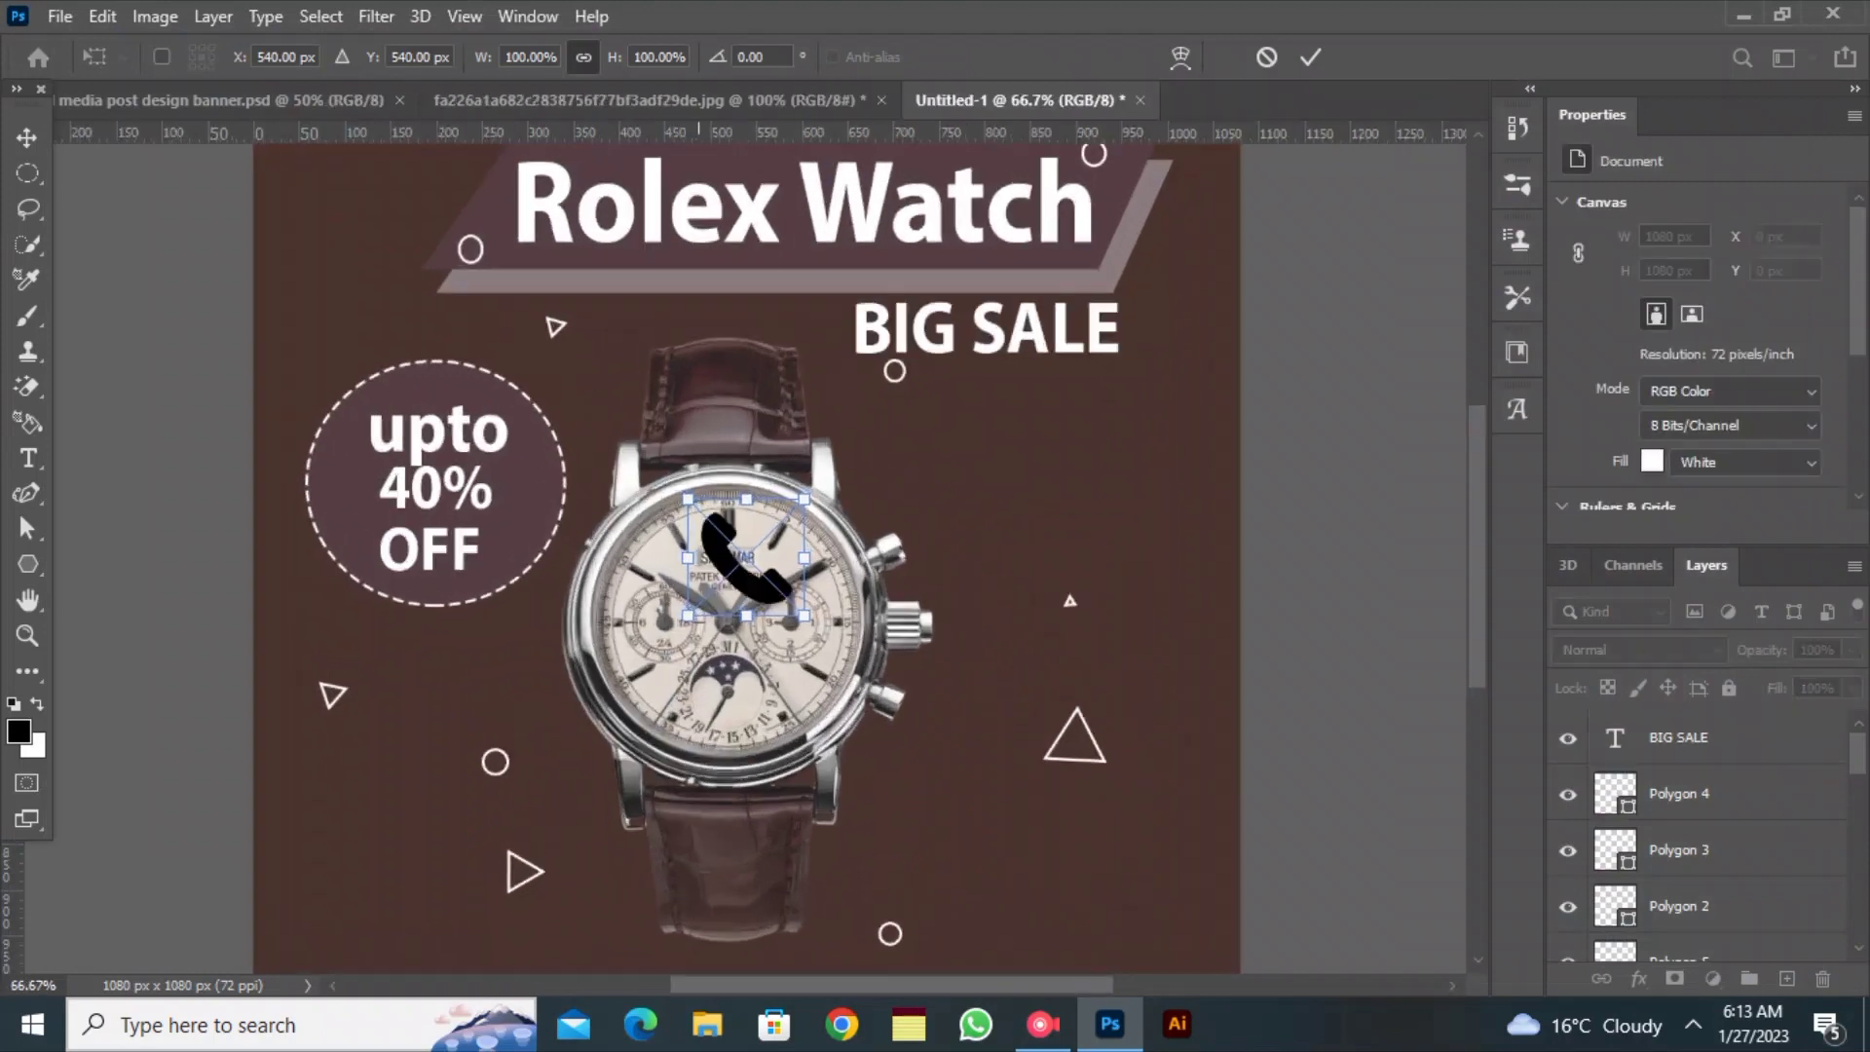
pyautogui.scroll(-1, 901, 559)
pyautogui.scroll(-1, 901, 559)
pyautogui.press('Return')
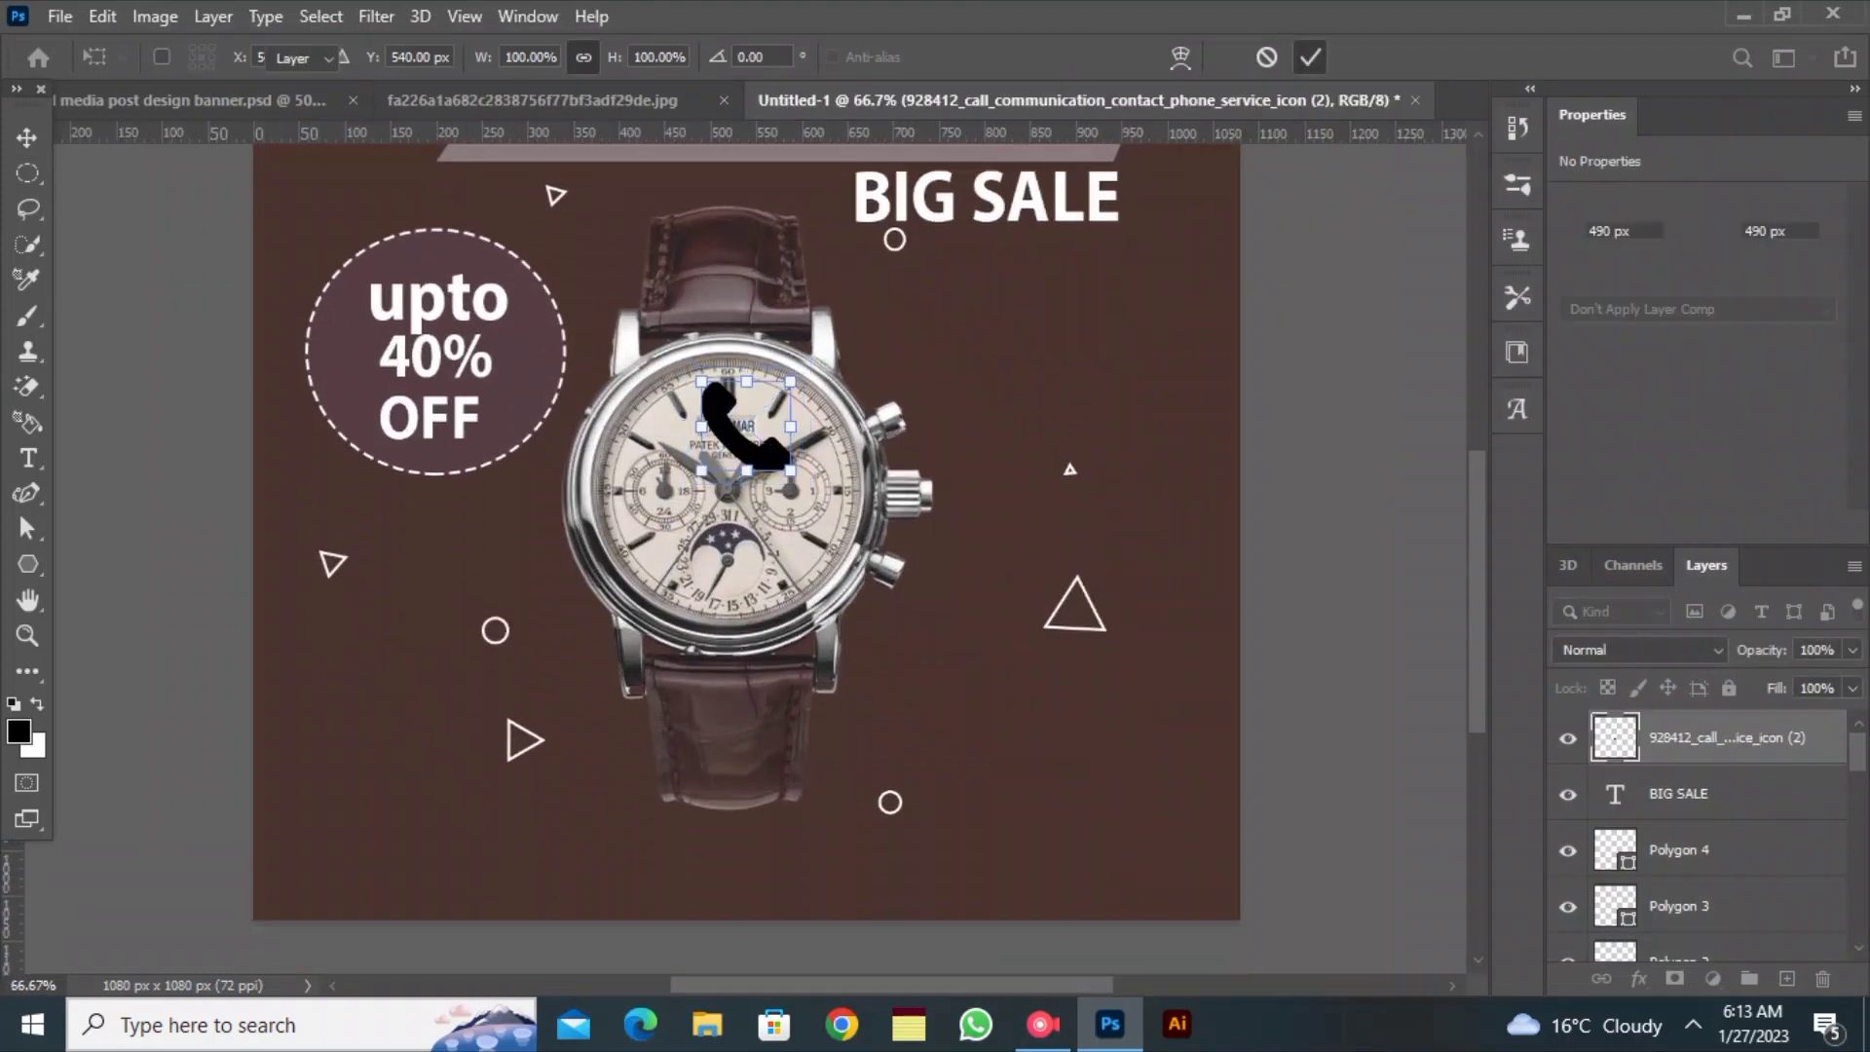
# Apply a white Color Overlay at 100% opacity to the phone icon
pyautogui.click(1640, 978)
pyautogui.click(1705, 875)
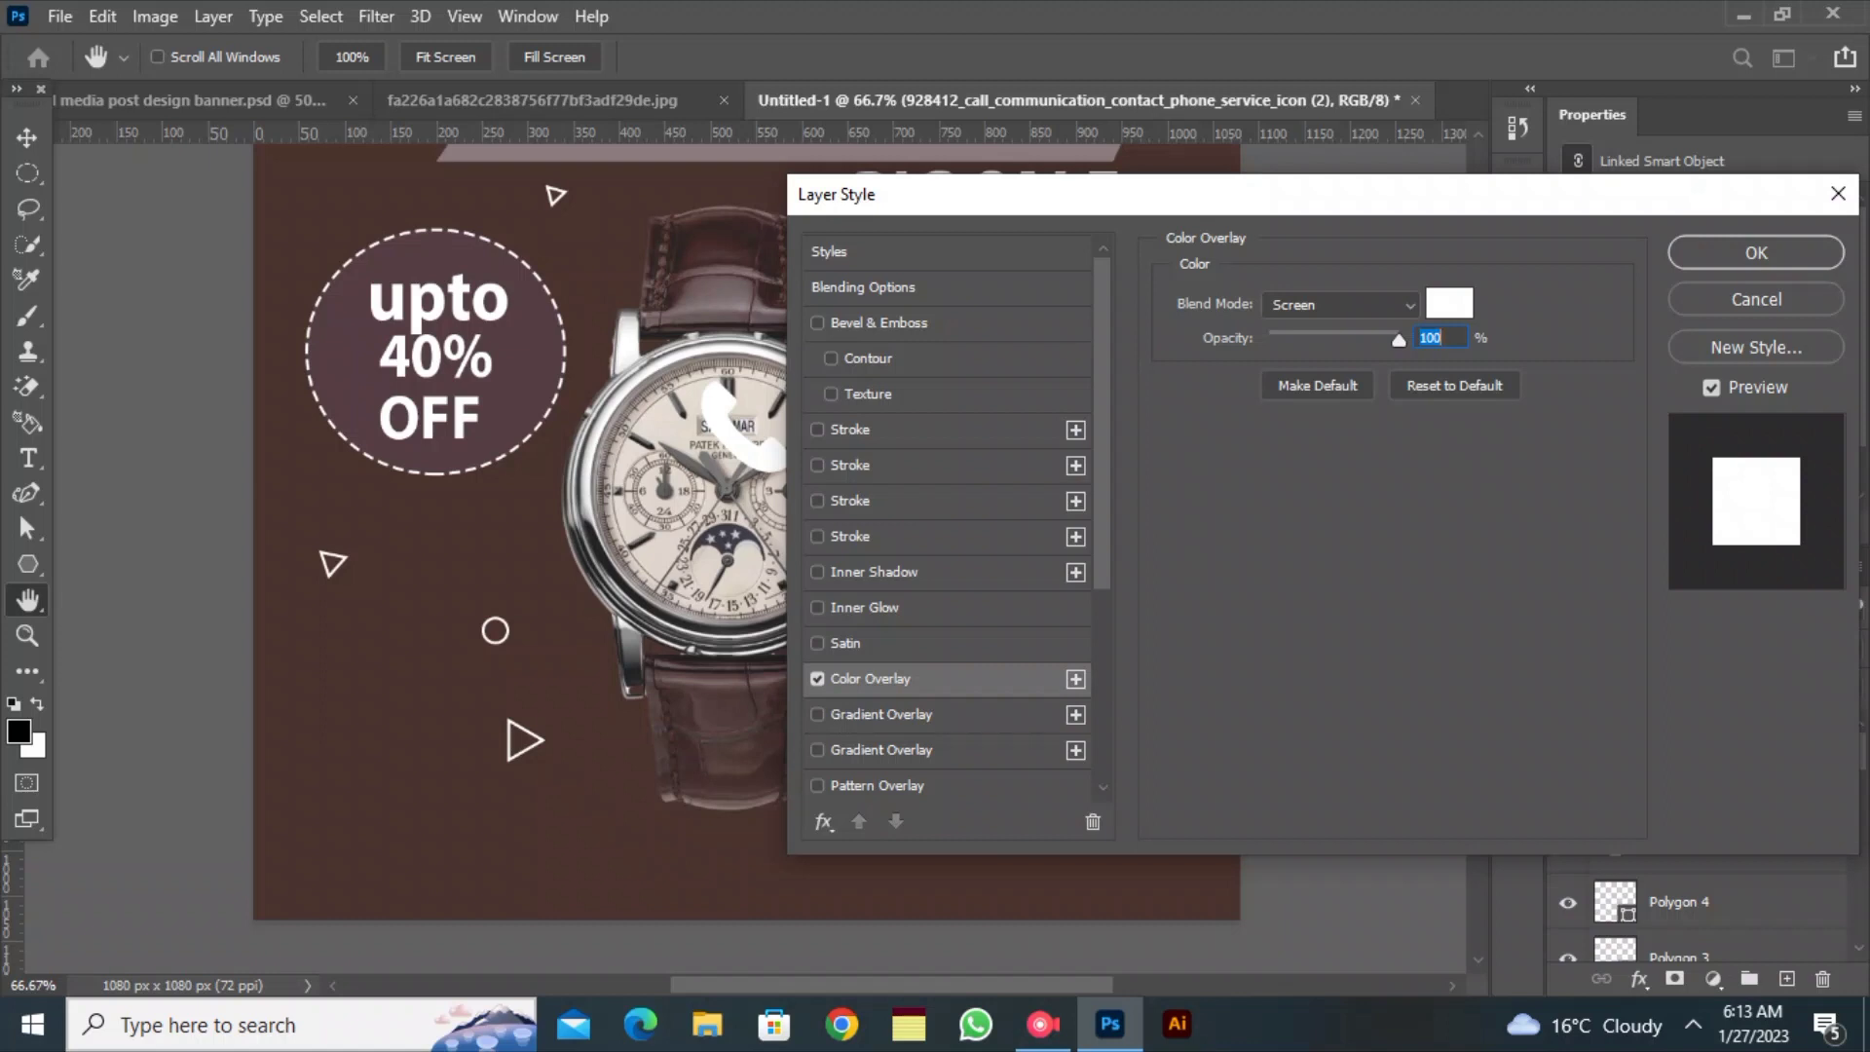
pyautogui.press('Return')
# Move the phone icon into the poster's bottom-left corner and shrink it to a small contact symbol
pyautogui.moveTo(749, 445); pyautogui.dragTo(402, 866)
pyautogui.moveTo(400, 790); pyautogui.dragTo(292, 908)
pyautogui.press('Return')
pyautogui.click(119, 624)
# Add the contact phone number as 18 pt bold white text directly beside the phone icon
pyautogui.click(27, 458)
pyautogui.click(27, 137)
pyautogui.press('t')
pyautogui.click(339, 897)
pyautogui.press('BackSpace')
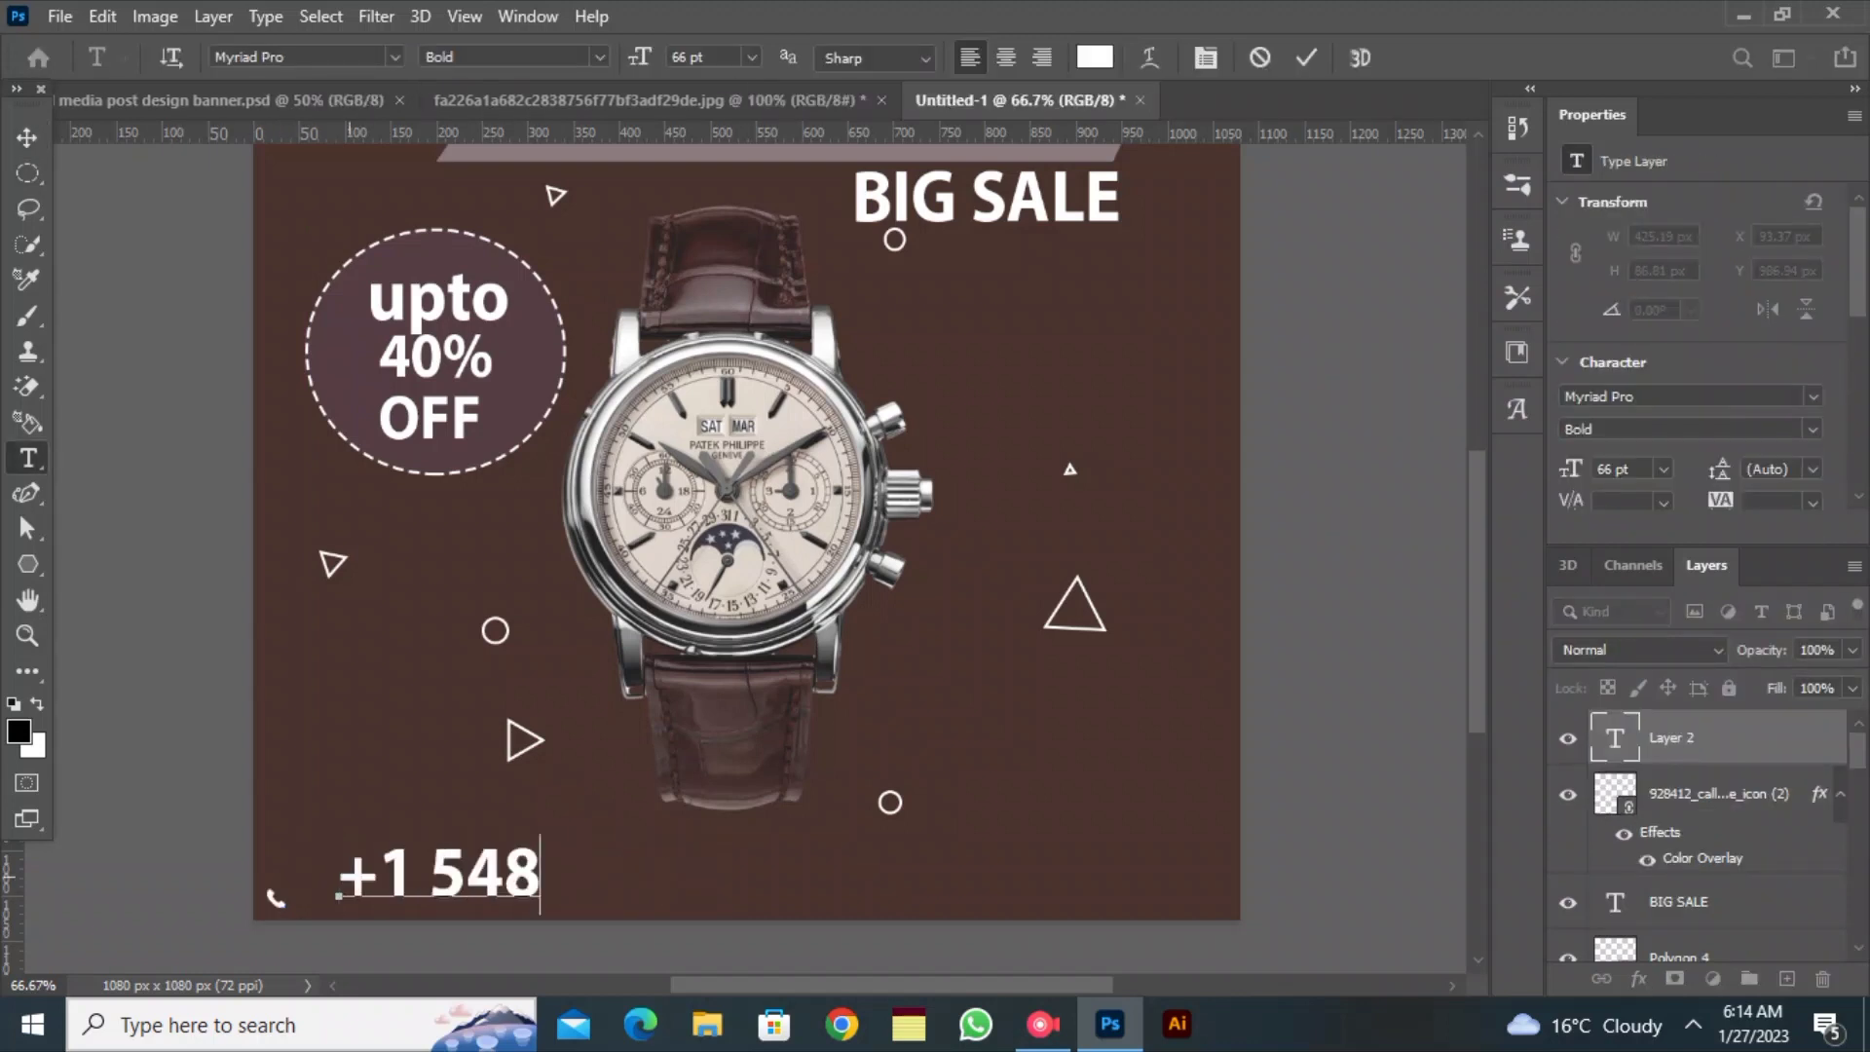
pyautogui.moveTo(349, 876); pyautogui.dragTo(808, 894)
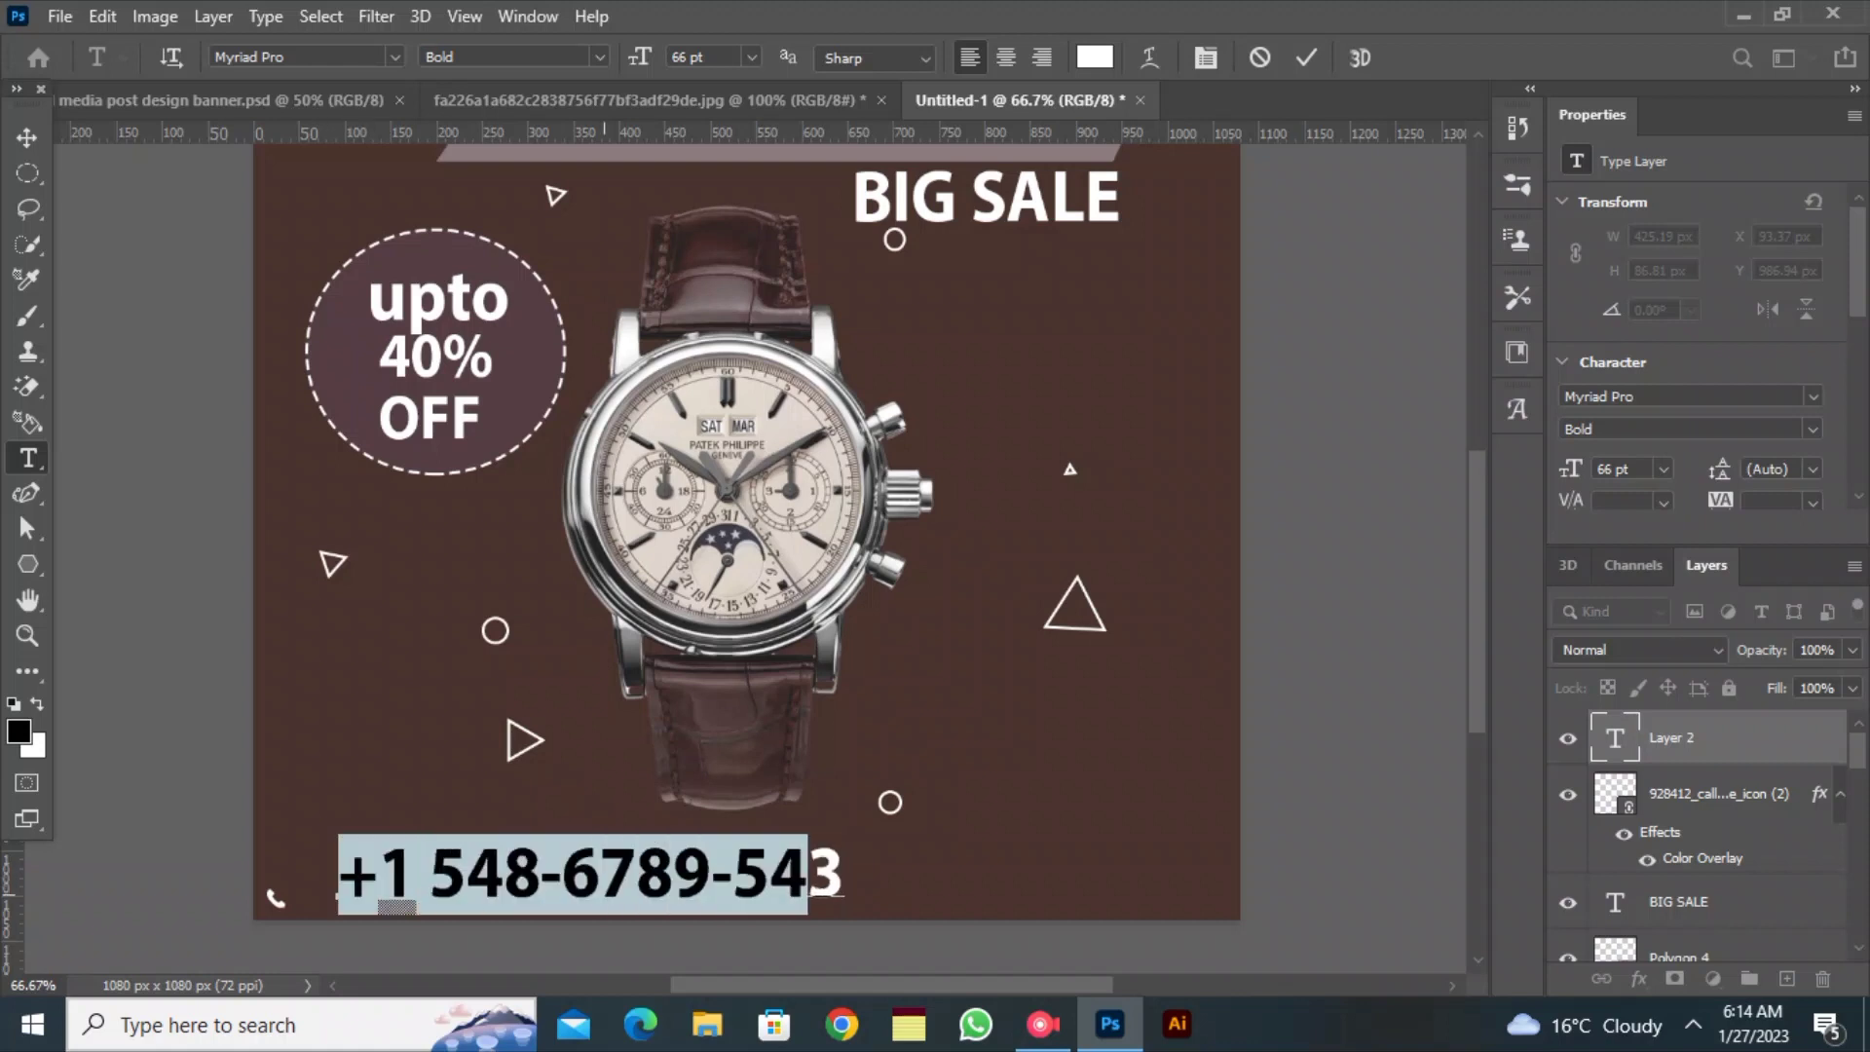
pyautogui.moveTo(639, 58); pyautogui.dragTo(592, 57)
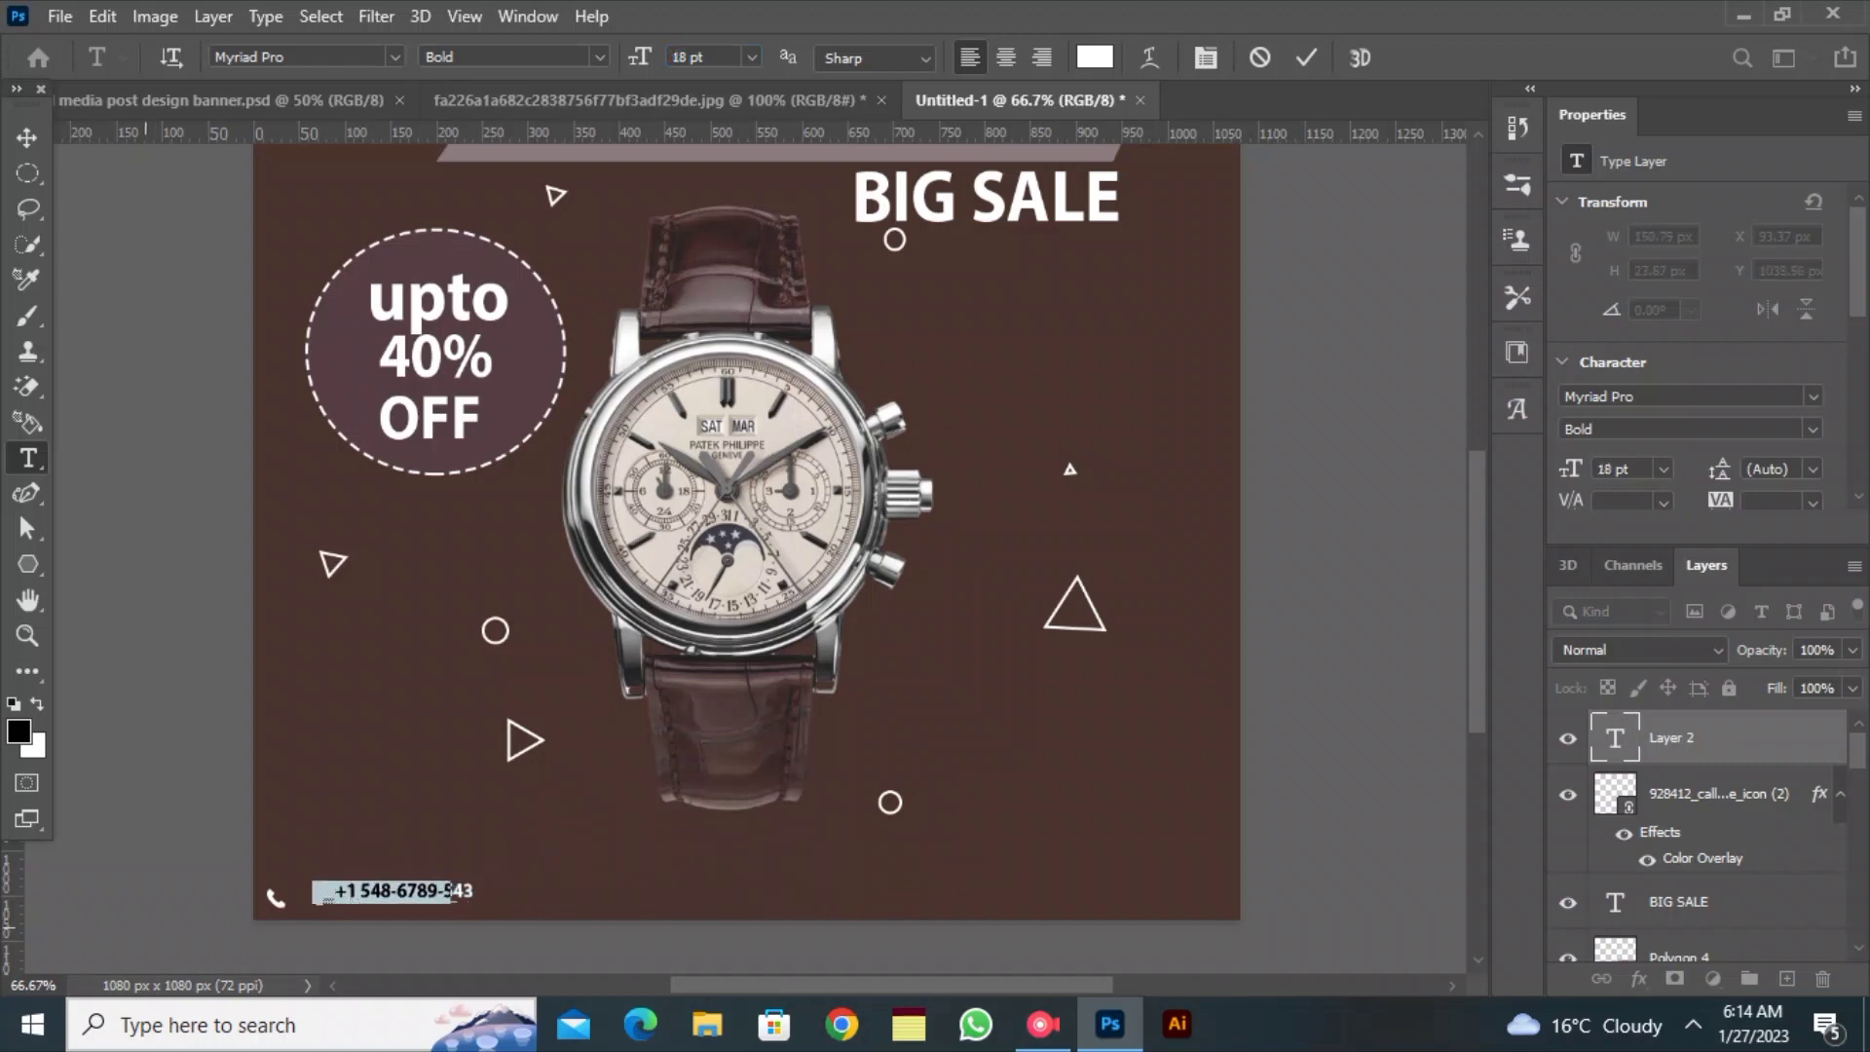
pyautogui.click(1307, 57)
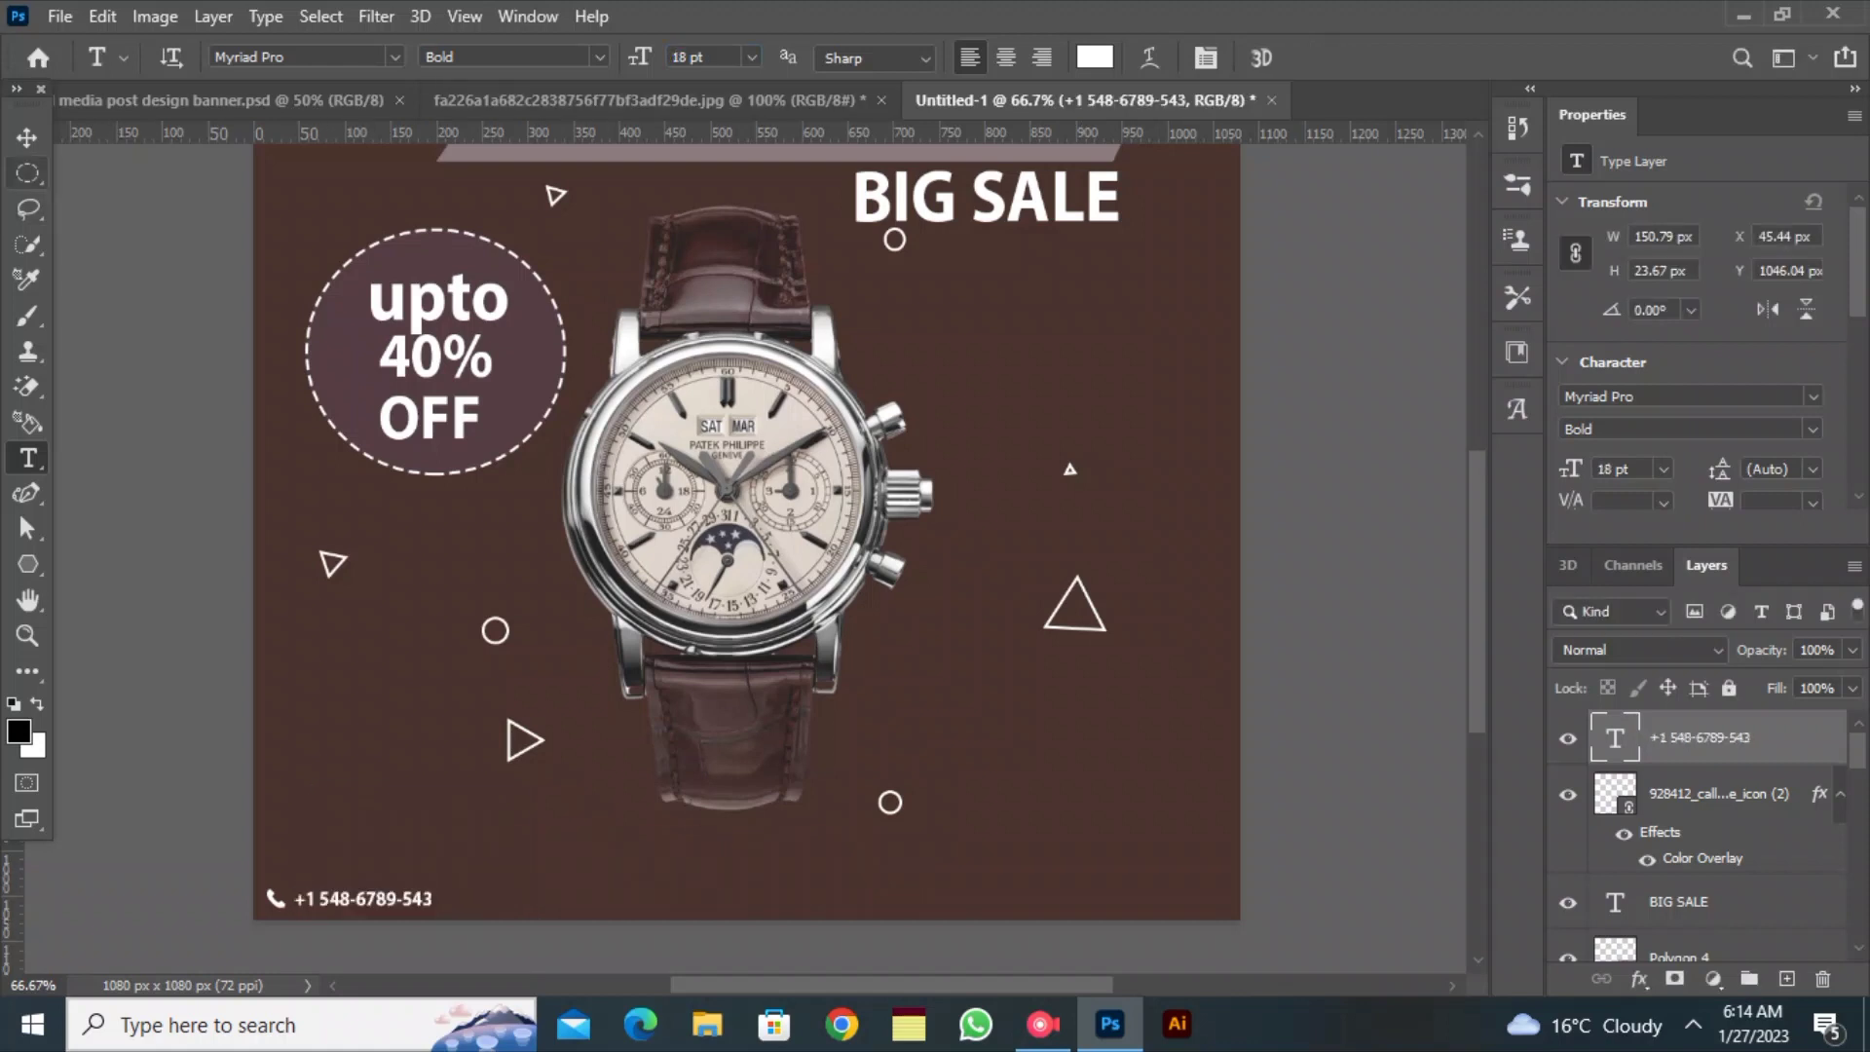
pyautogui.click(26, 137)
pyautogui.click(147, 234)
# Place the Facebook icon 1269920_facebook_letter_social_social media_icon from Downloads as a linked image
pyautogui.click(59, 16)
pyautogui.click(136, 557)
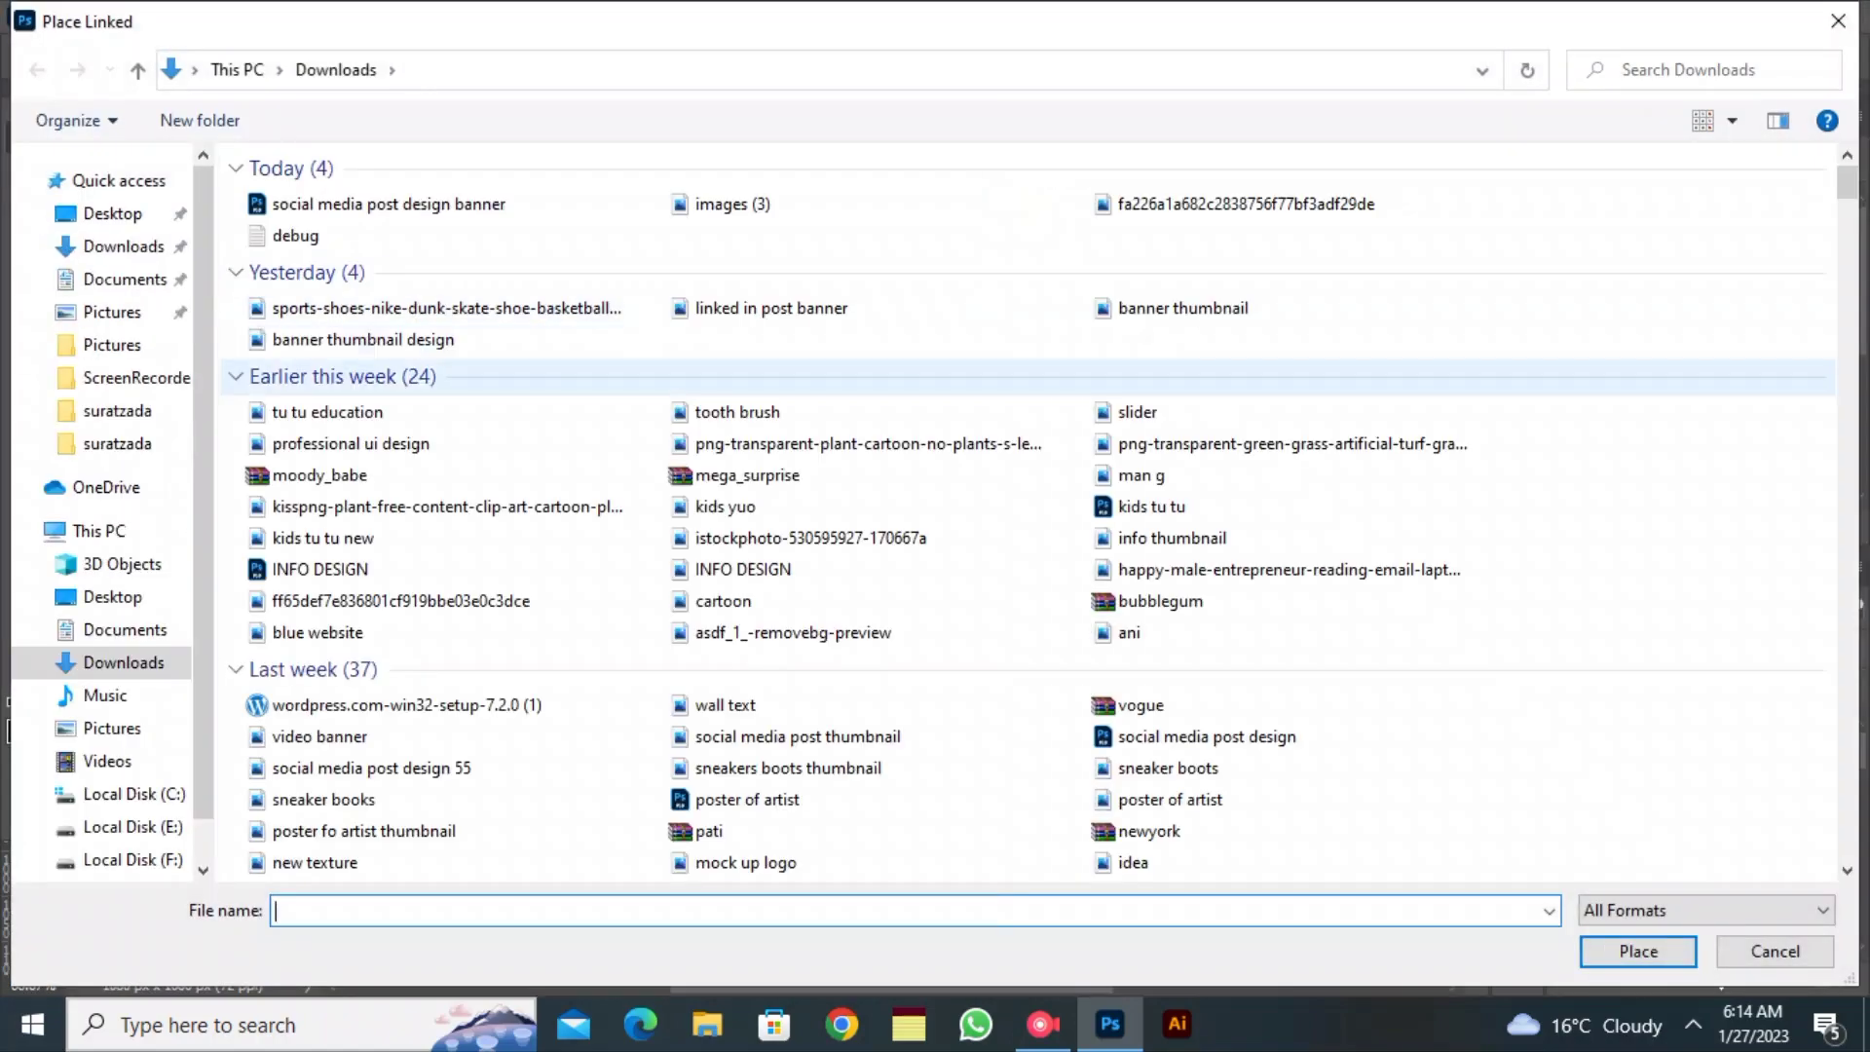
pyautogui.scroll(-15, 439, 638)
pyautogui.doubleClick(439, 636)
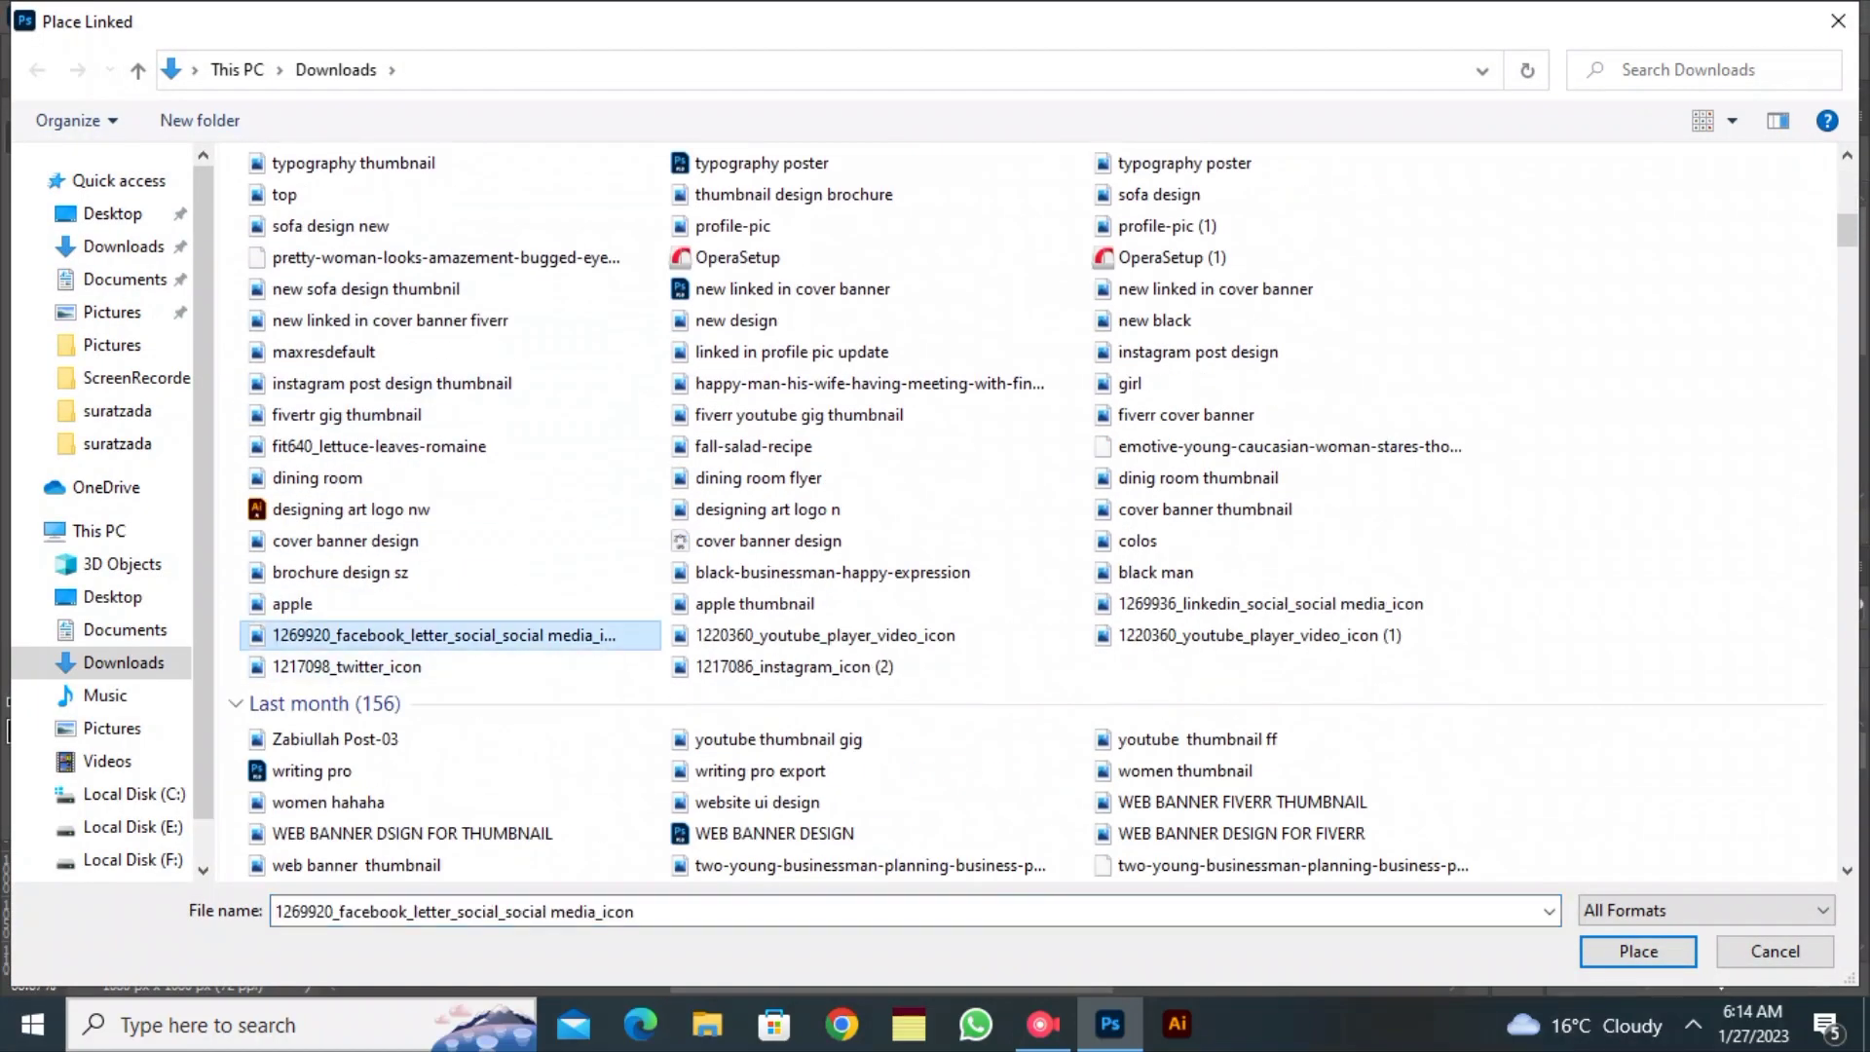
pyautogui.click(1306, 58)
# Place the Twitter icon 1217098_twitter_icon from Downloads as a linked image
pyautogui.click(59, 17)
pyautogui.click(136, 558)
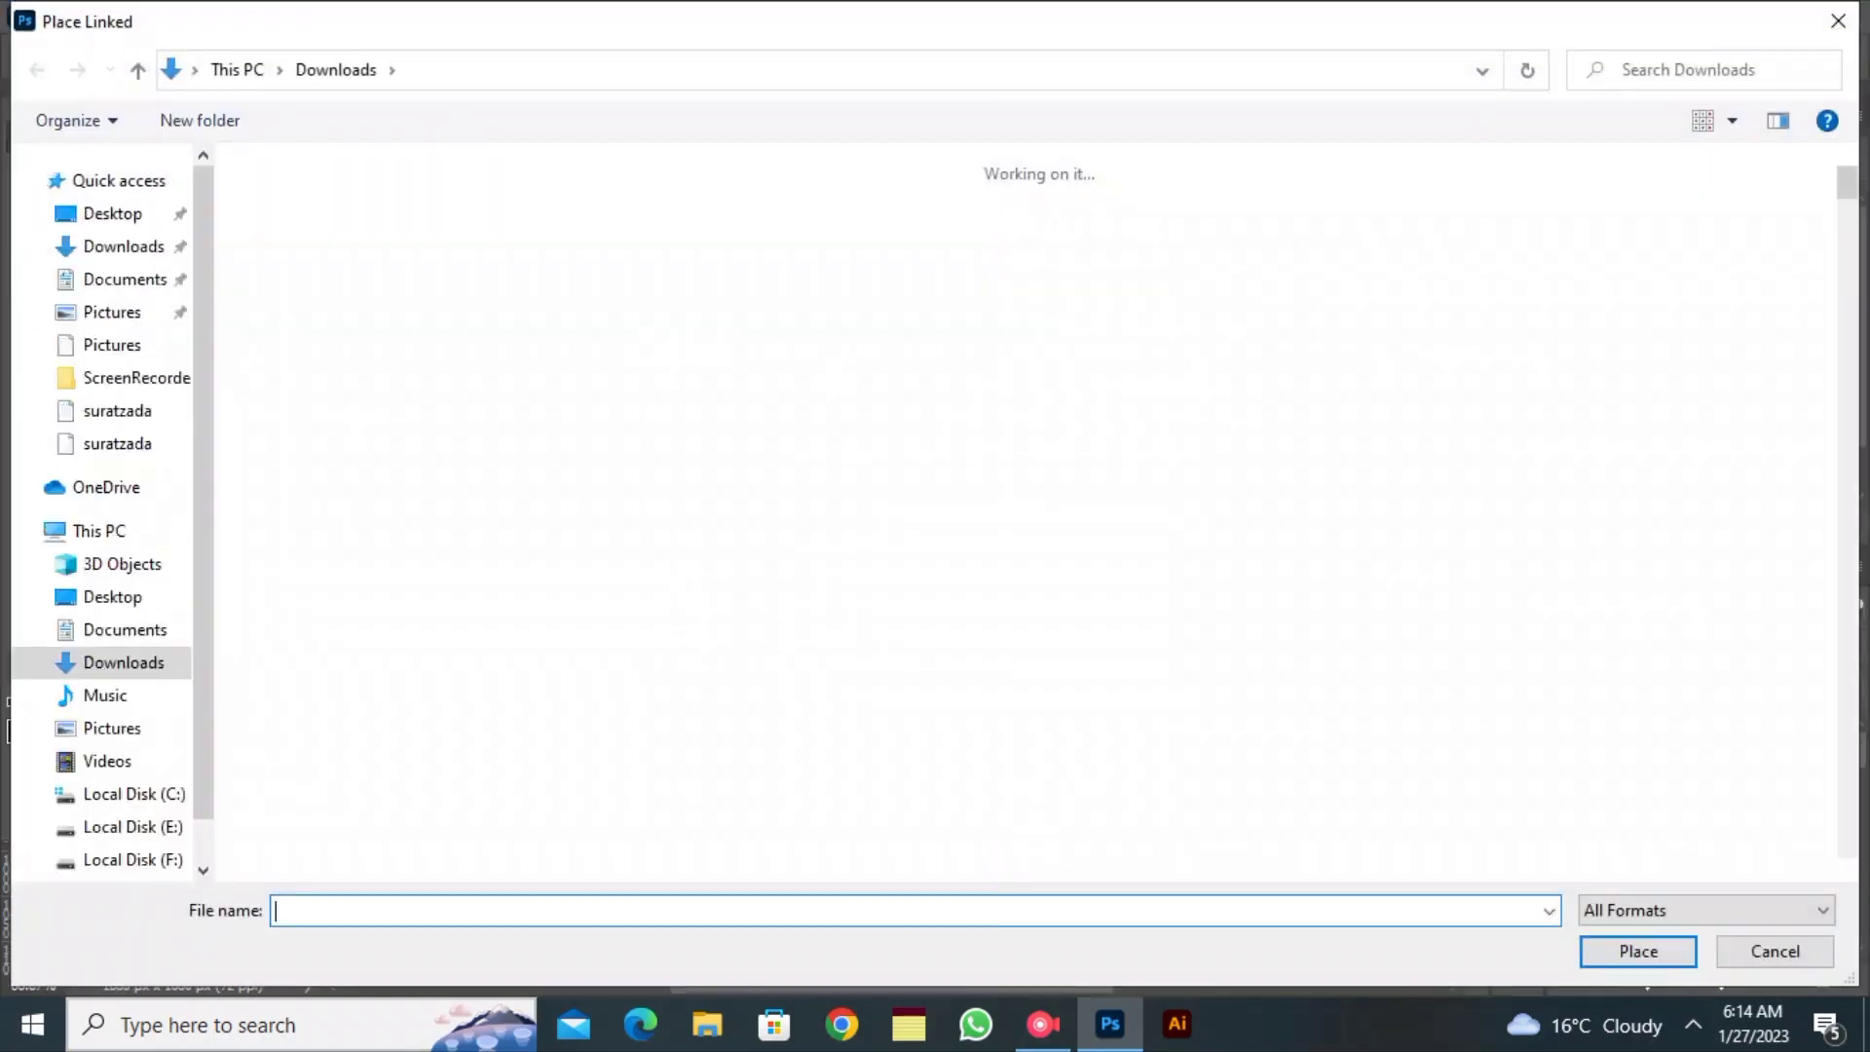
pyautogui.scroll(-10, 438, 638)
pyautogui.scroll(-5, 438, 682)
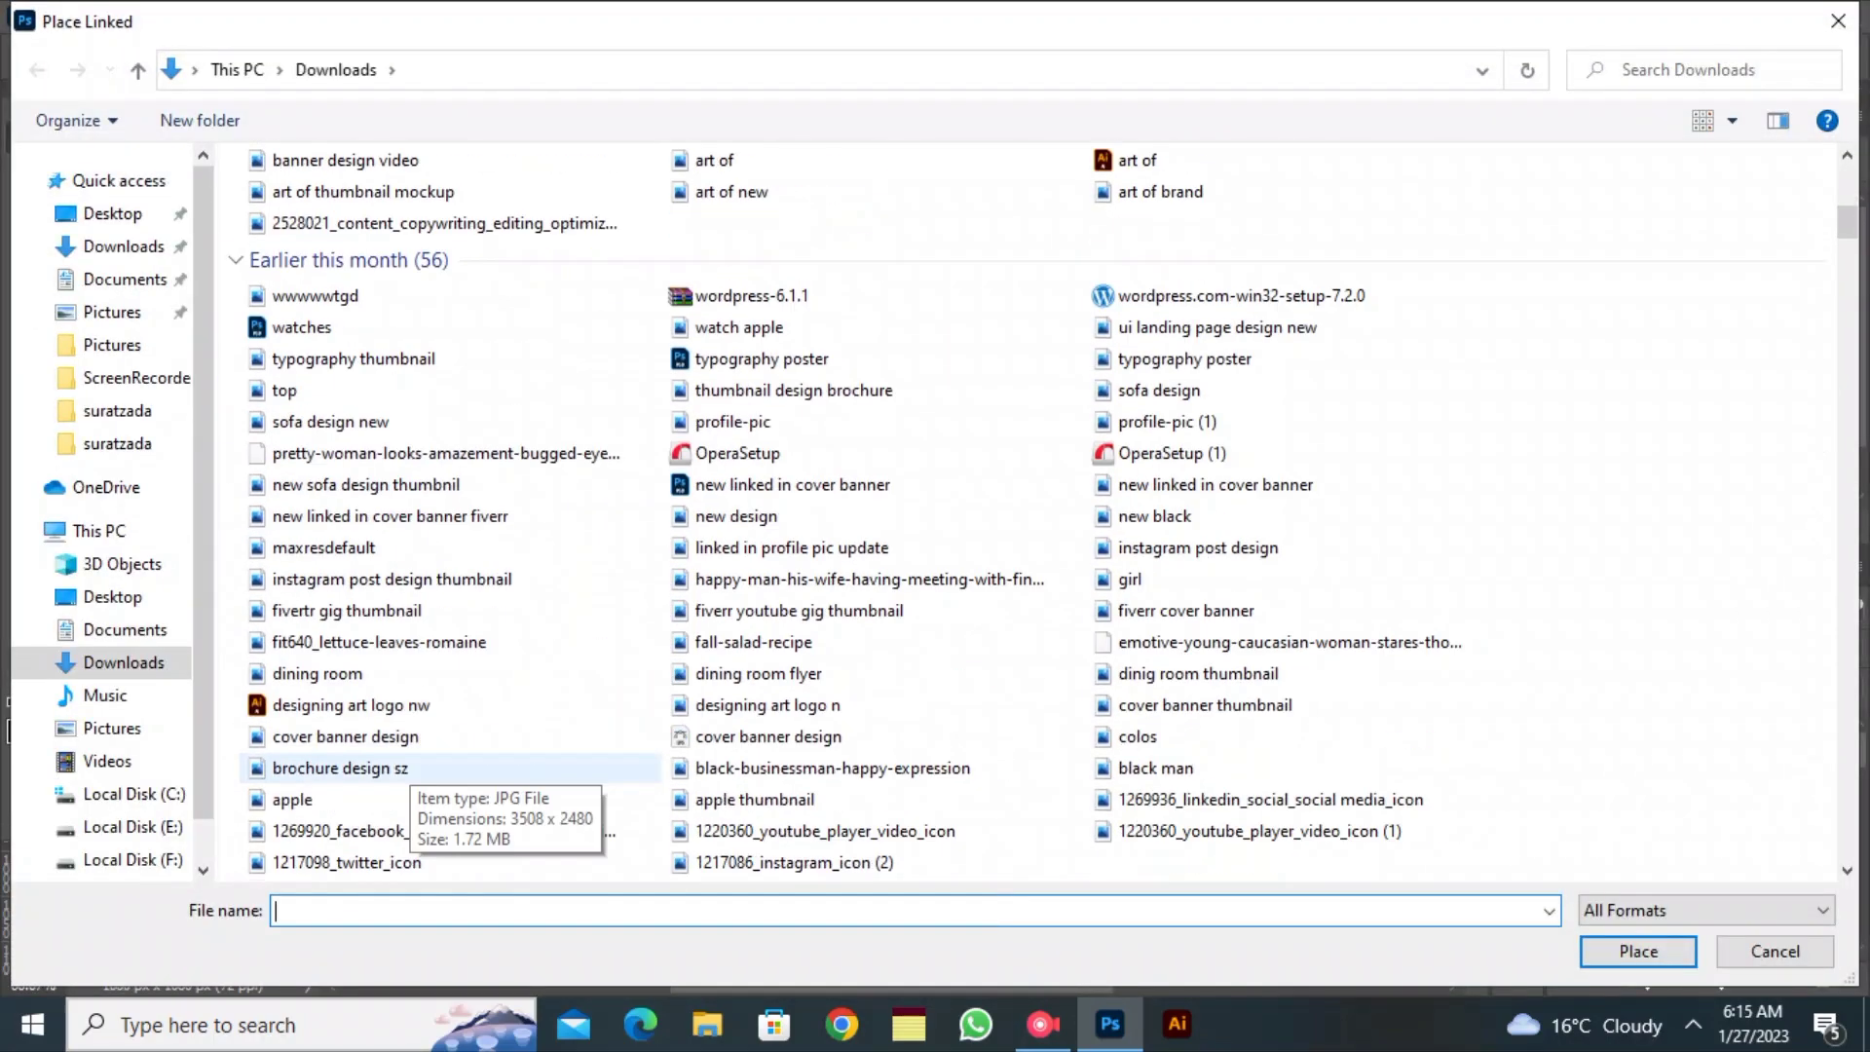
pyautogui.doubleClick(390, 785)
pyautogui.click(1311, 57)
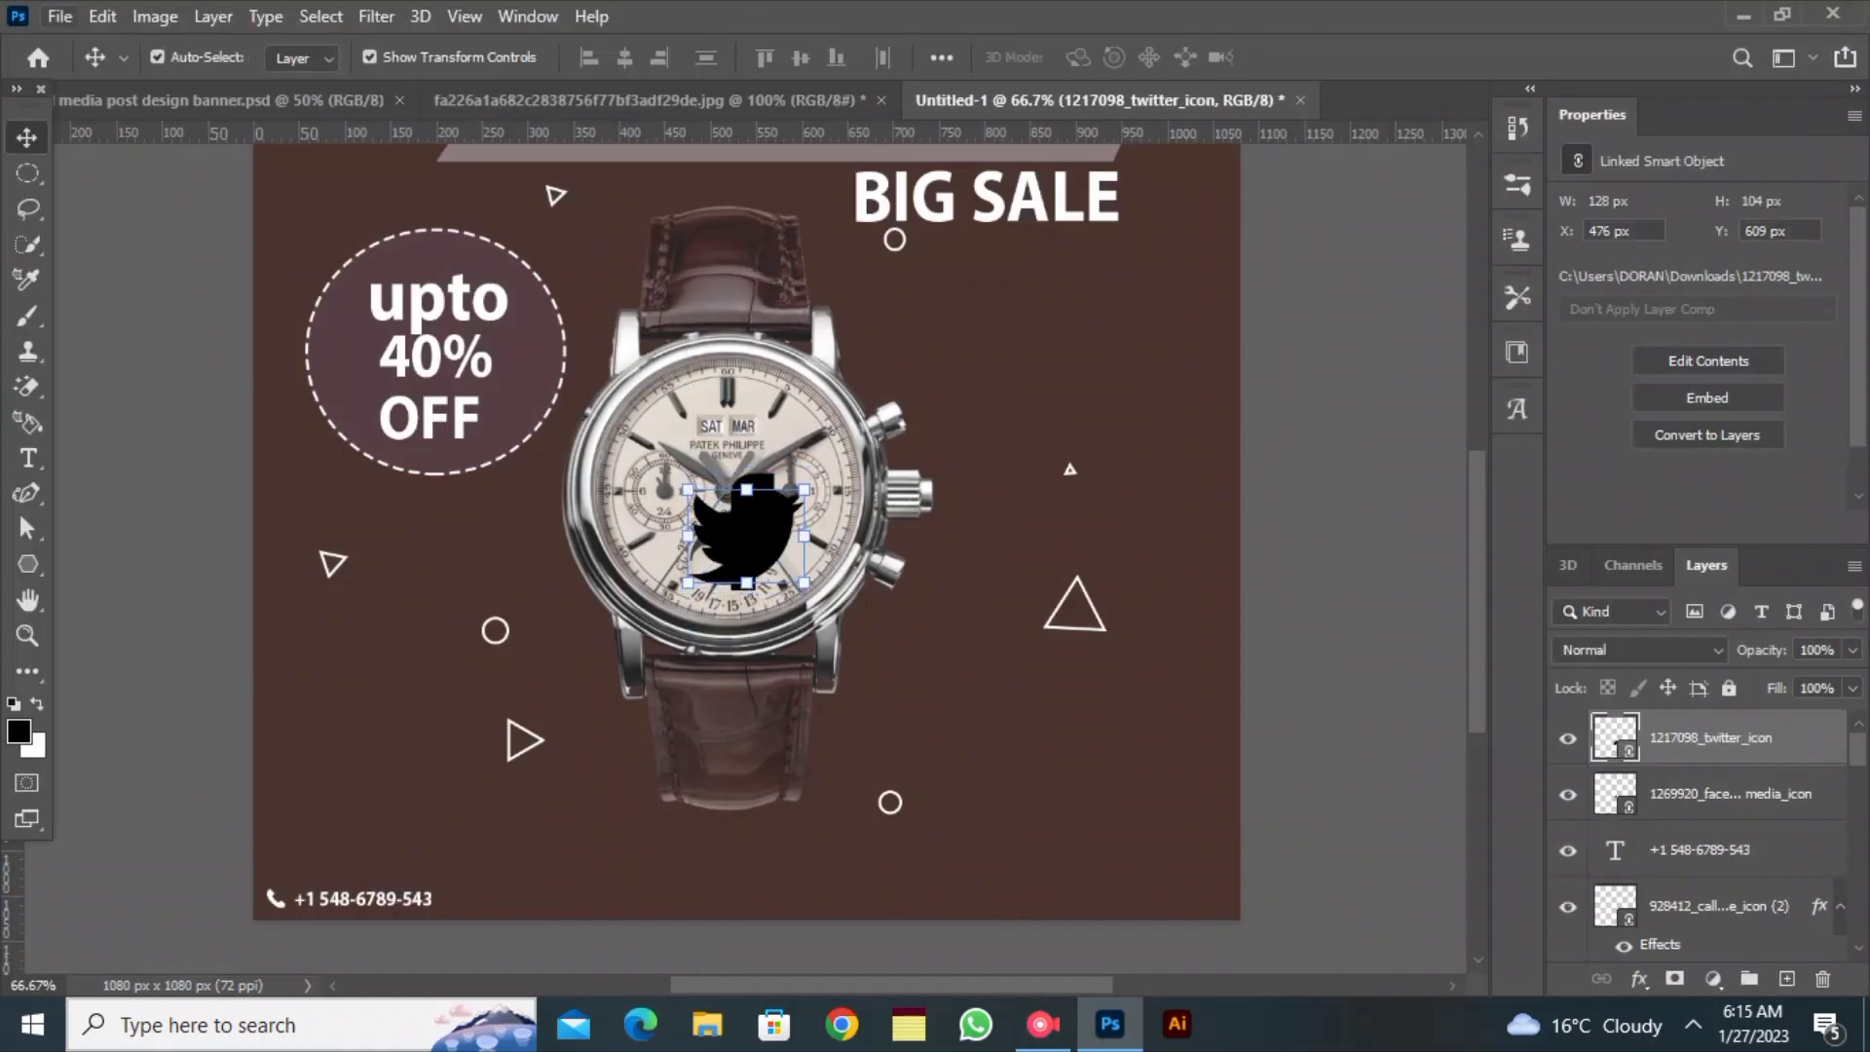
# Place the Instagram icon 1217086_instagram_icon (2) from Downloads as a linked image
pyautogui.click(60, 17)
pyautogui.click(126, 584)
pyautogui.scroll(-6, 439, 633)
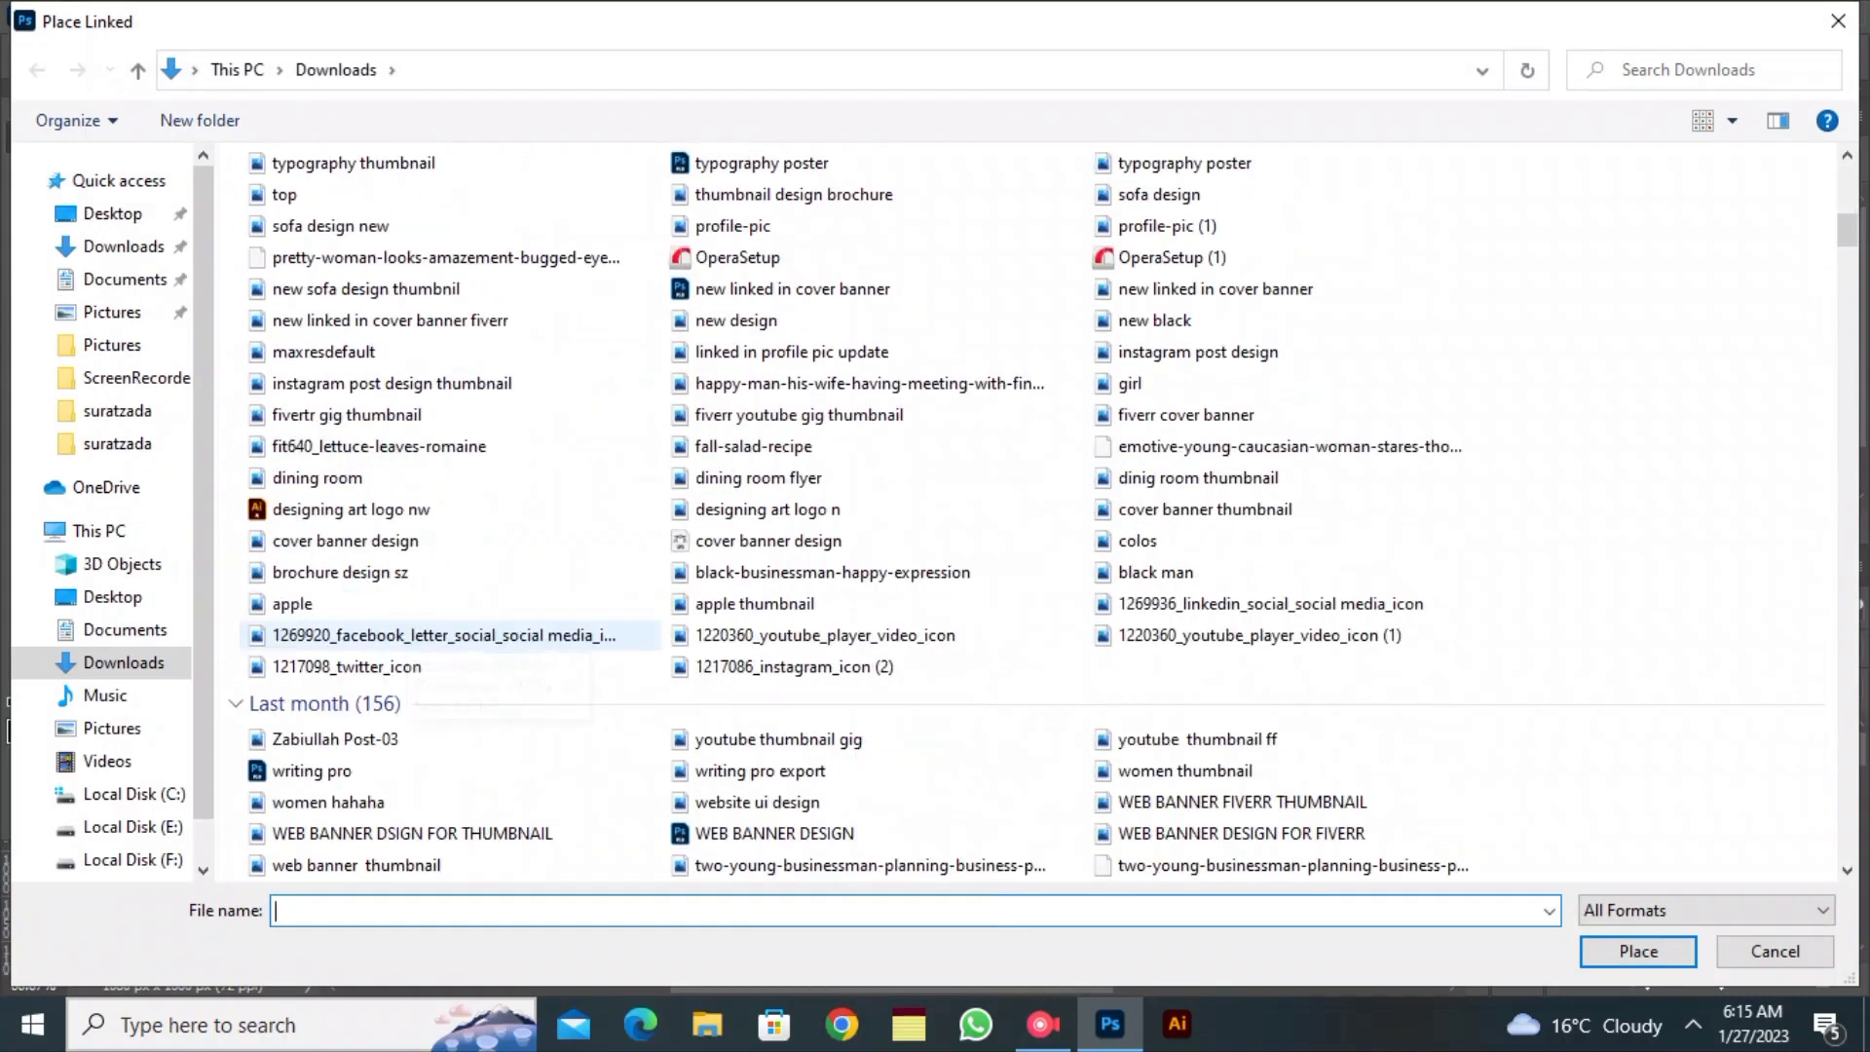
pyautogui.click(779, 664)
pyautogui.click(1639, 951)
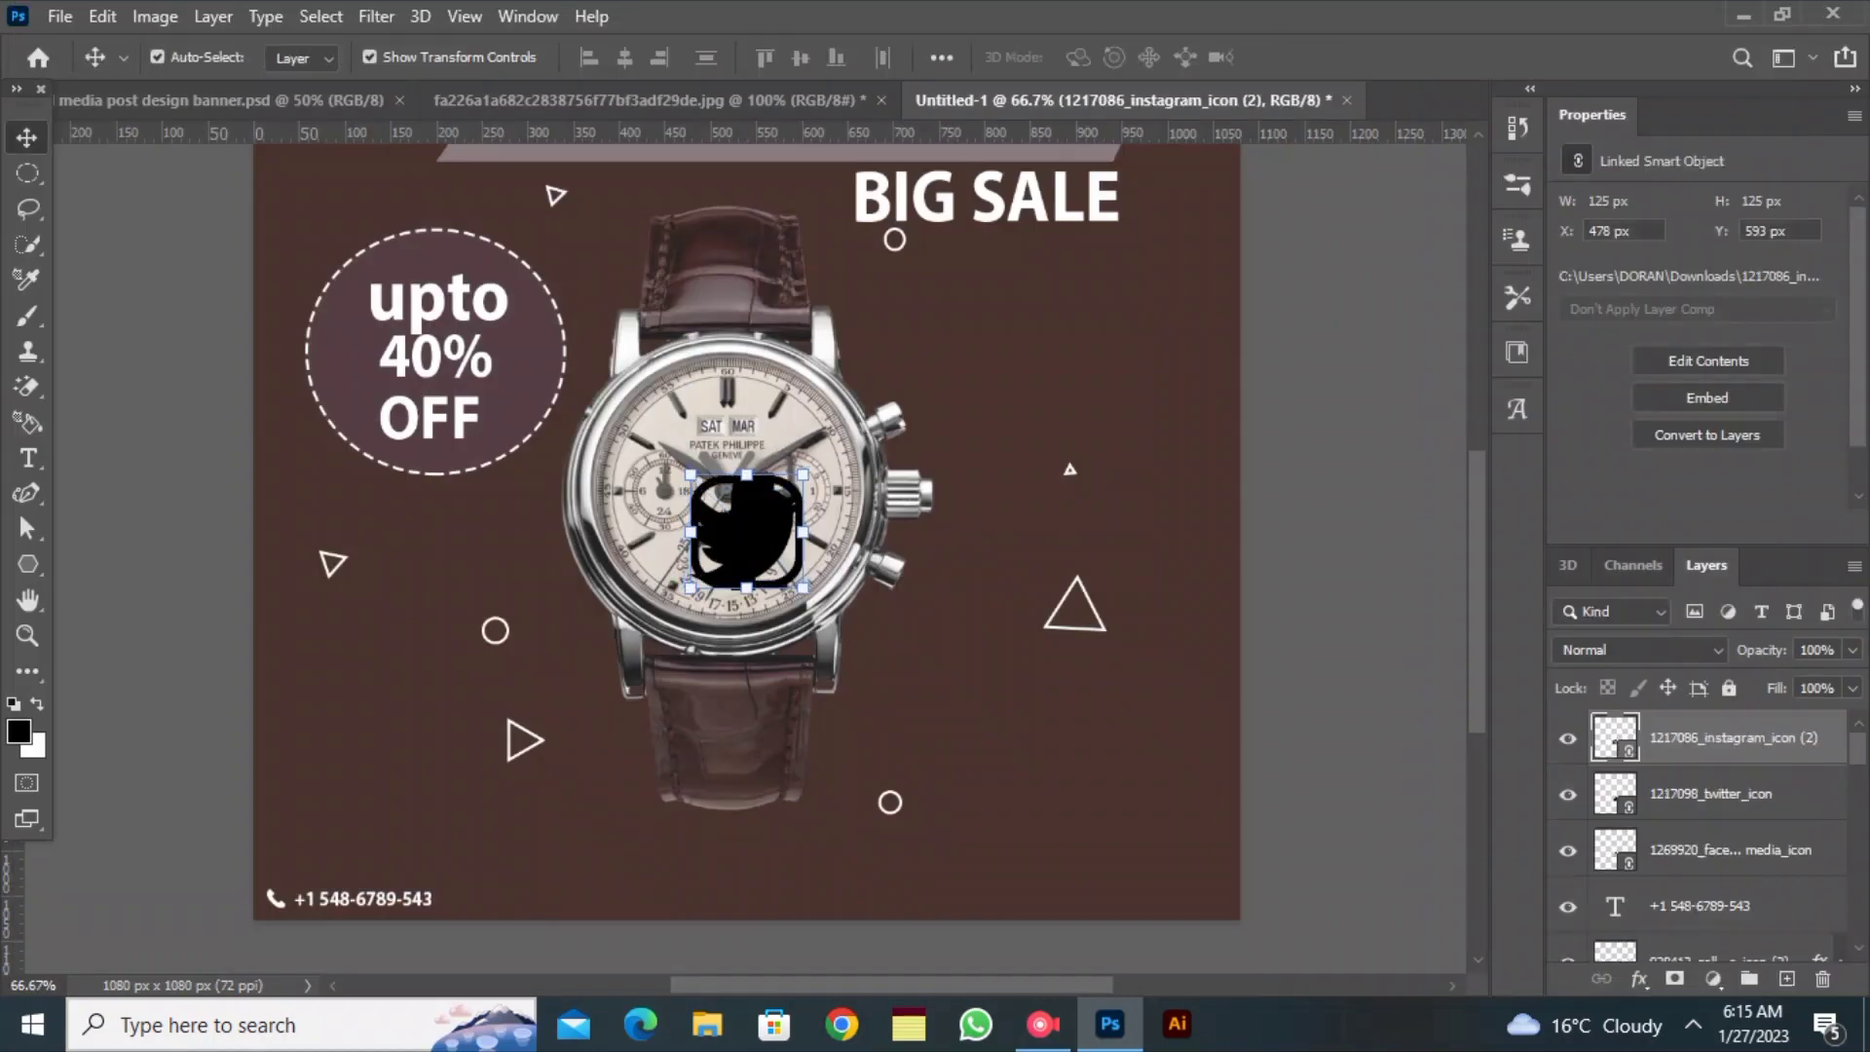
# Place the LinkedIn icon 1269936_linkedin_social_social media_icon from Downloads as a linked image
pyautogui.click(59, 16)
pyautogui.click(127, 581)
pyautogui.scroll(-1, 1101, 531)
pyautogui.click(1218, 604)
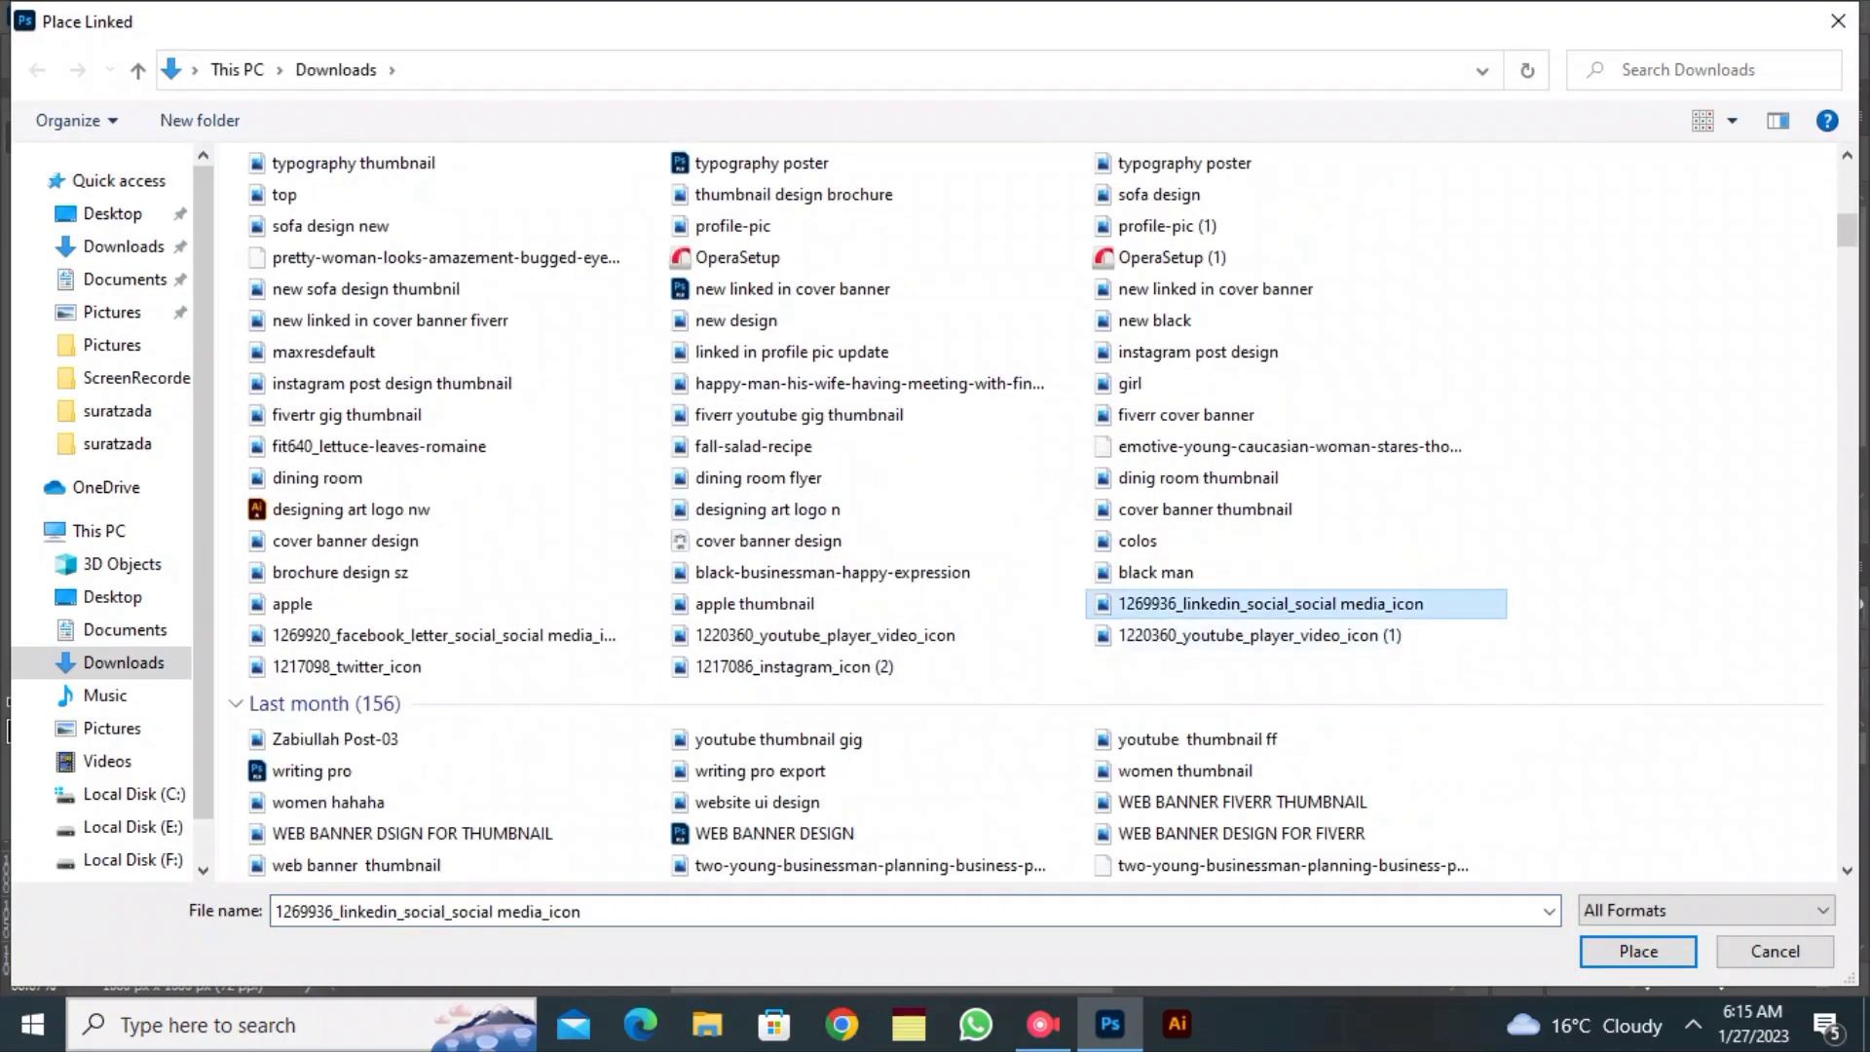
pyautogui.click(1638, 951)
# Group the LinkedIn, Instagram, Twitter and Facebook icon layers together
pyautogui.keyDown('ctrl'); pyautogui.click(1725, 794); pyautogui.keyUp('ctrl')
pyautogui.keyDown('ctrl'); pyautogui.click(1724, 851); pyautogui.keyUp('ctrl')
pyautogui.keyDown('ctrl'); pyautogui.click(1725, 906); pyautogui.keyUp('ctrl')
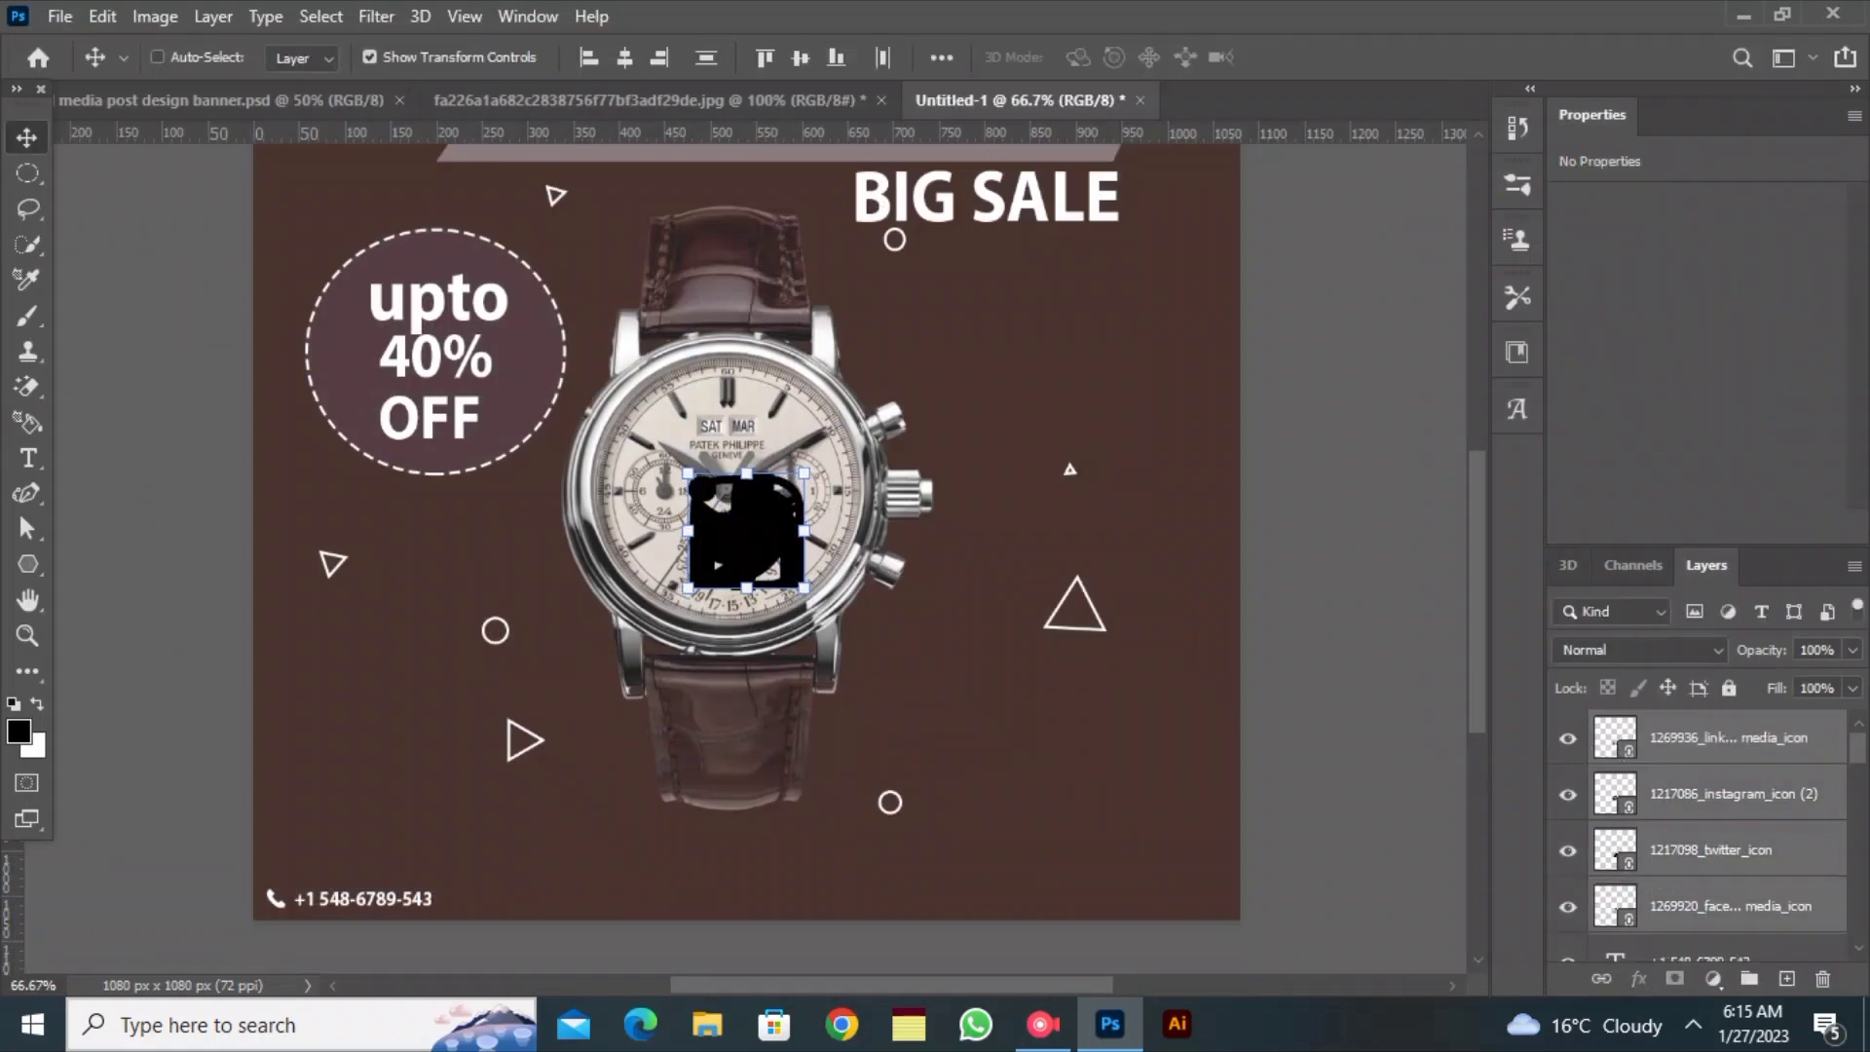
pyautogui.scroll(-1, 1724, 906)
pyautogui.scroll(1, 1724, 906)
pyautogui.hotkey('ctrl', 'g')
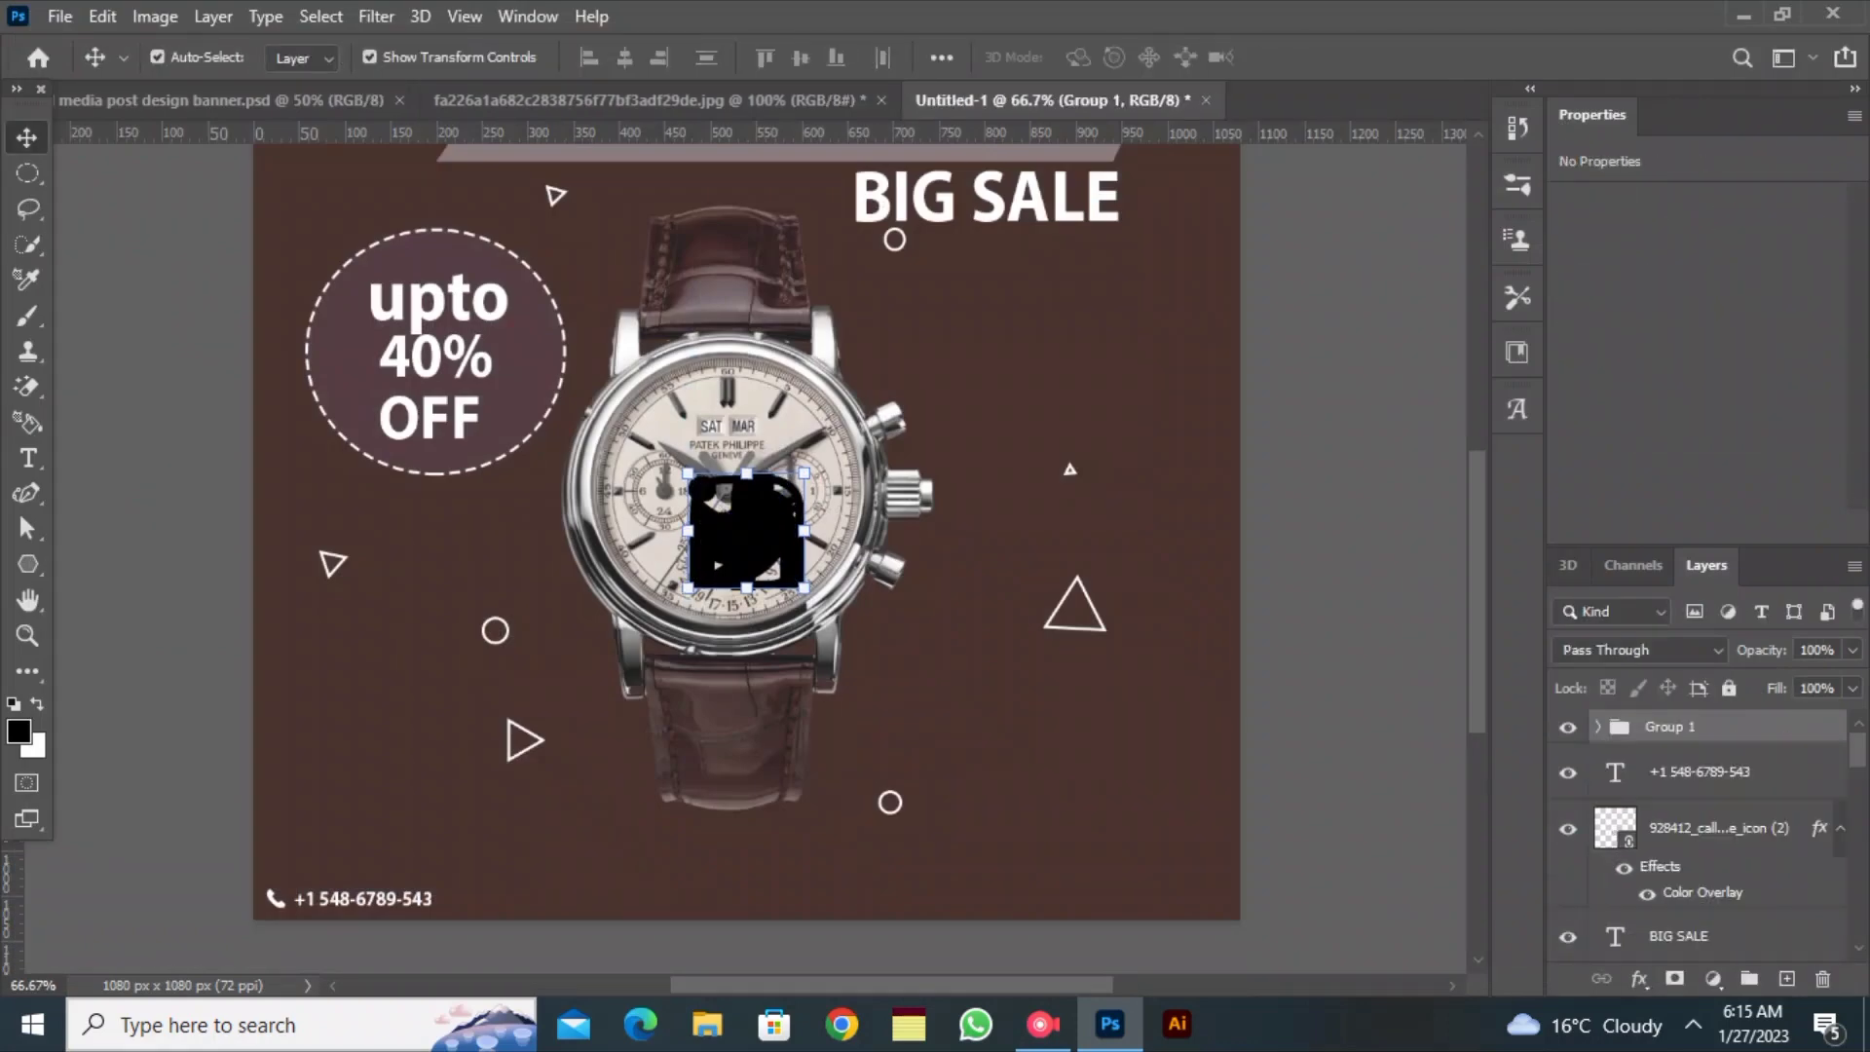
# Apply a white Color Overlay to the social icon group
pyautogui.click(1640, 979)
pyautogui.click(1695, 869)
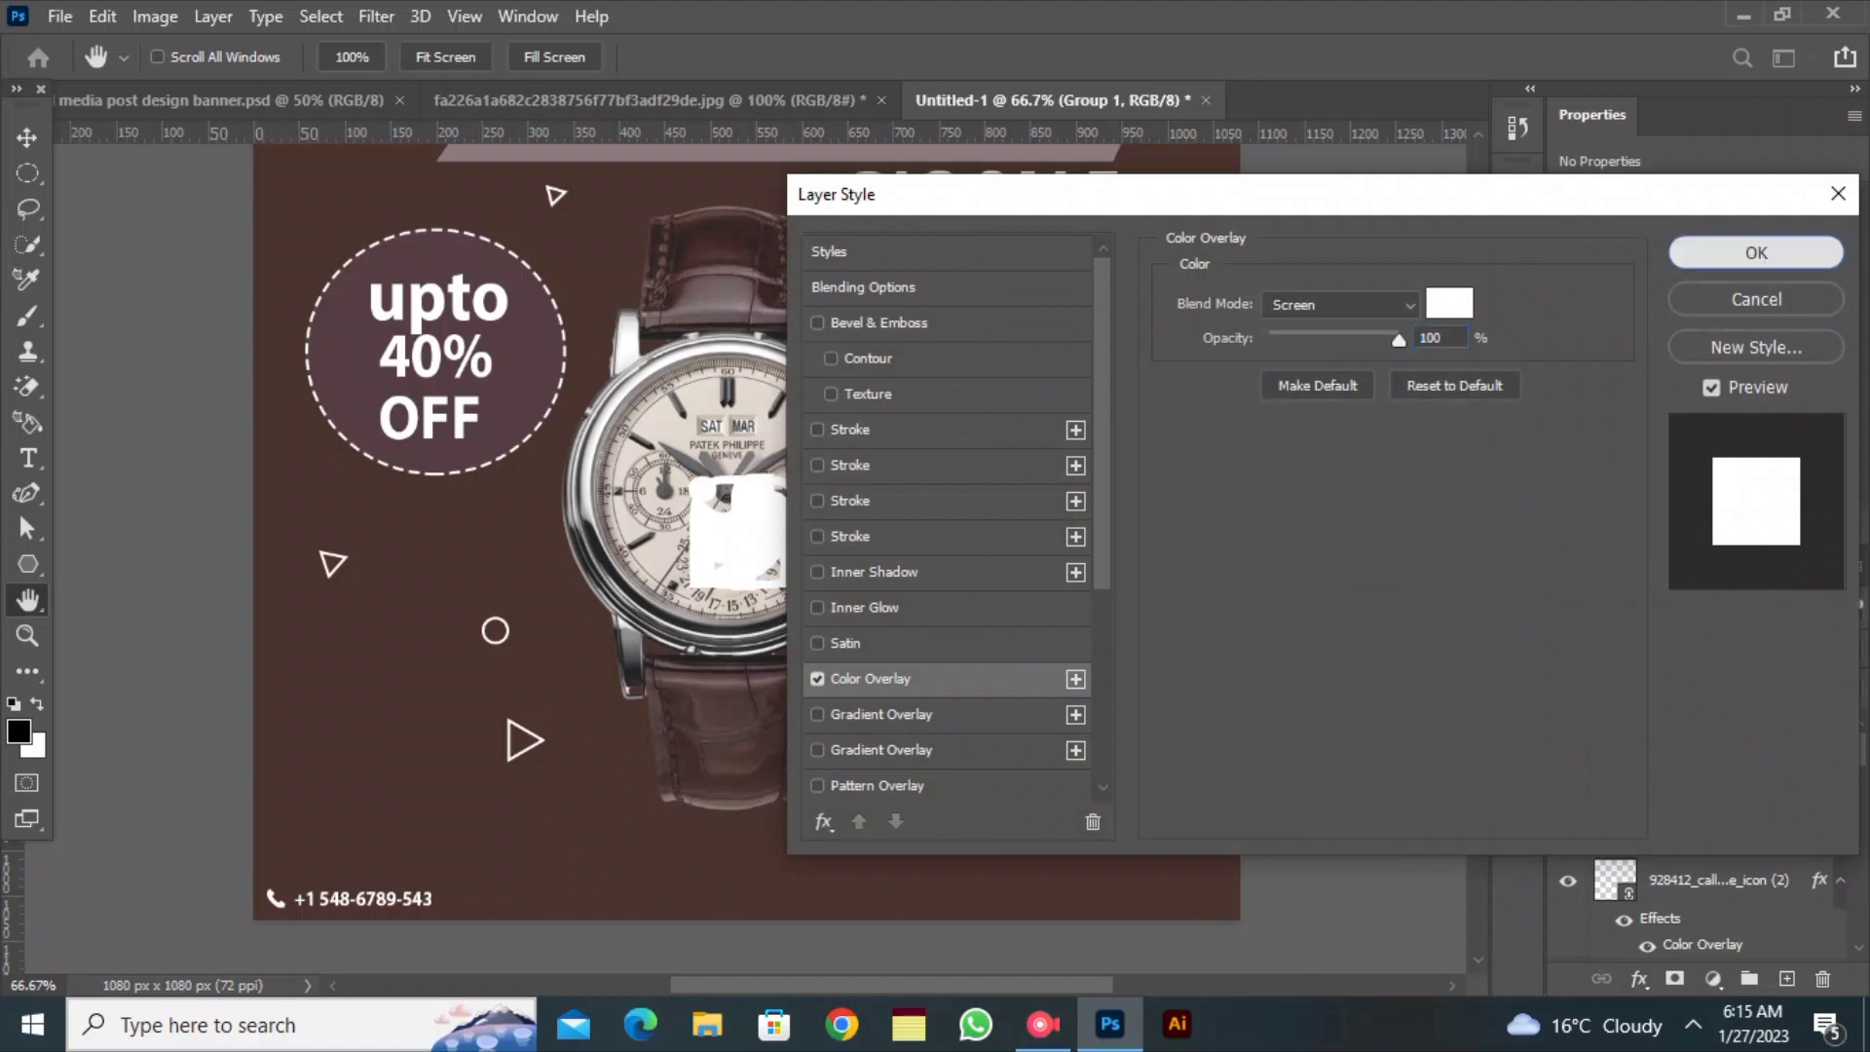
pyautogui.click(1756, 252)
pyautogui.moveTo(769, 531)
pyautogui.mouseDown()
pyautogui.moveTo(801, 647)
pyautogui.moveTo(768, 529)
pyautogui.mouseUp()
pyautogui.hotkey('ctrl', 'z')
pyautogui.hotkey('ctrl', 'z')
# Scale the four social icon layers together to about 24% and move them to the canvas's lower-right corner
pyautogui.scroll(-1, 740, 526)
pyautogui.keyDown('ctrl'); pyautogui.click(1739, 818); pyautogui.keyUp('ctrl')
pyautogui.scroll(2, 1739, 823)
pyautogui.keyDown('ctrl'); pyautogui.click(1739, 876); pyautogui.keyUp('ctrl')
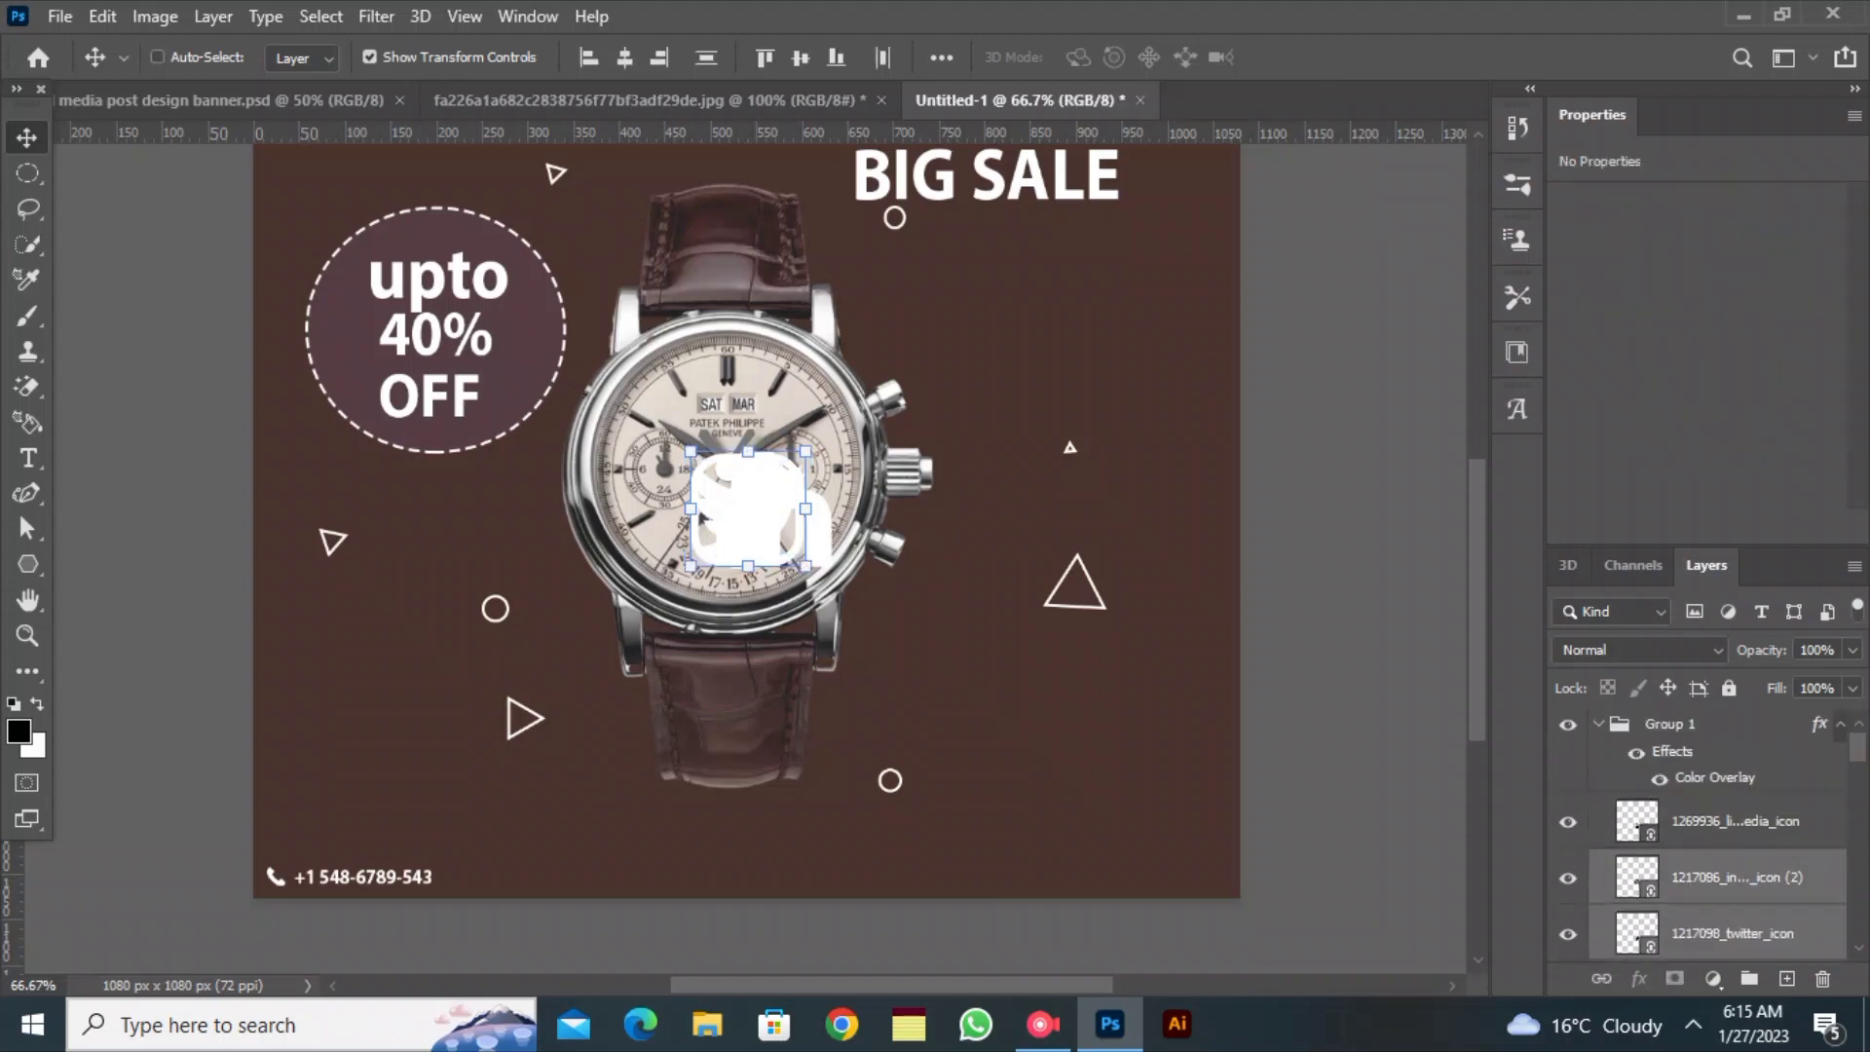
pyautogui.keyDown('ctrl'); pyautogui.click(1738, 821); pyautogui.keyUp('ctrl')
pyautogui.moveTo(831, 567); pyautogui.dragTo(1131, 821)
pyautogui.hotkey('ctrl', '+')
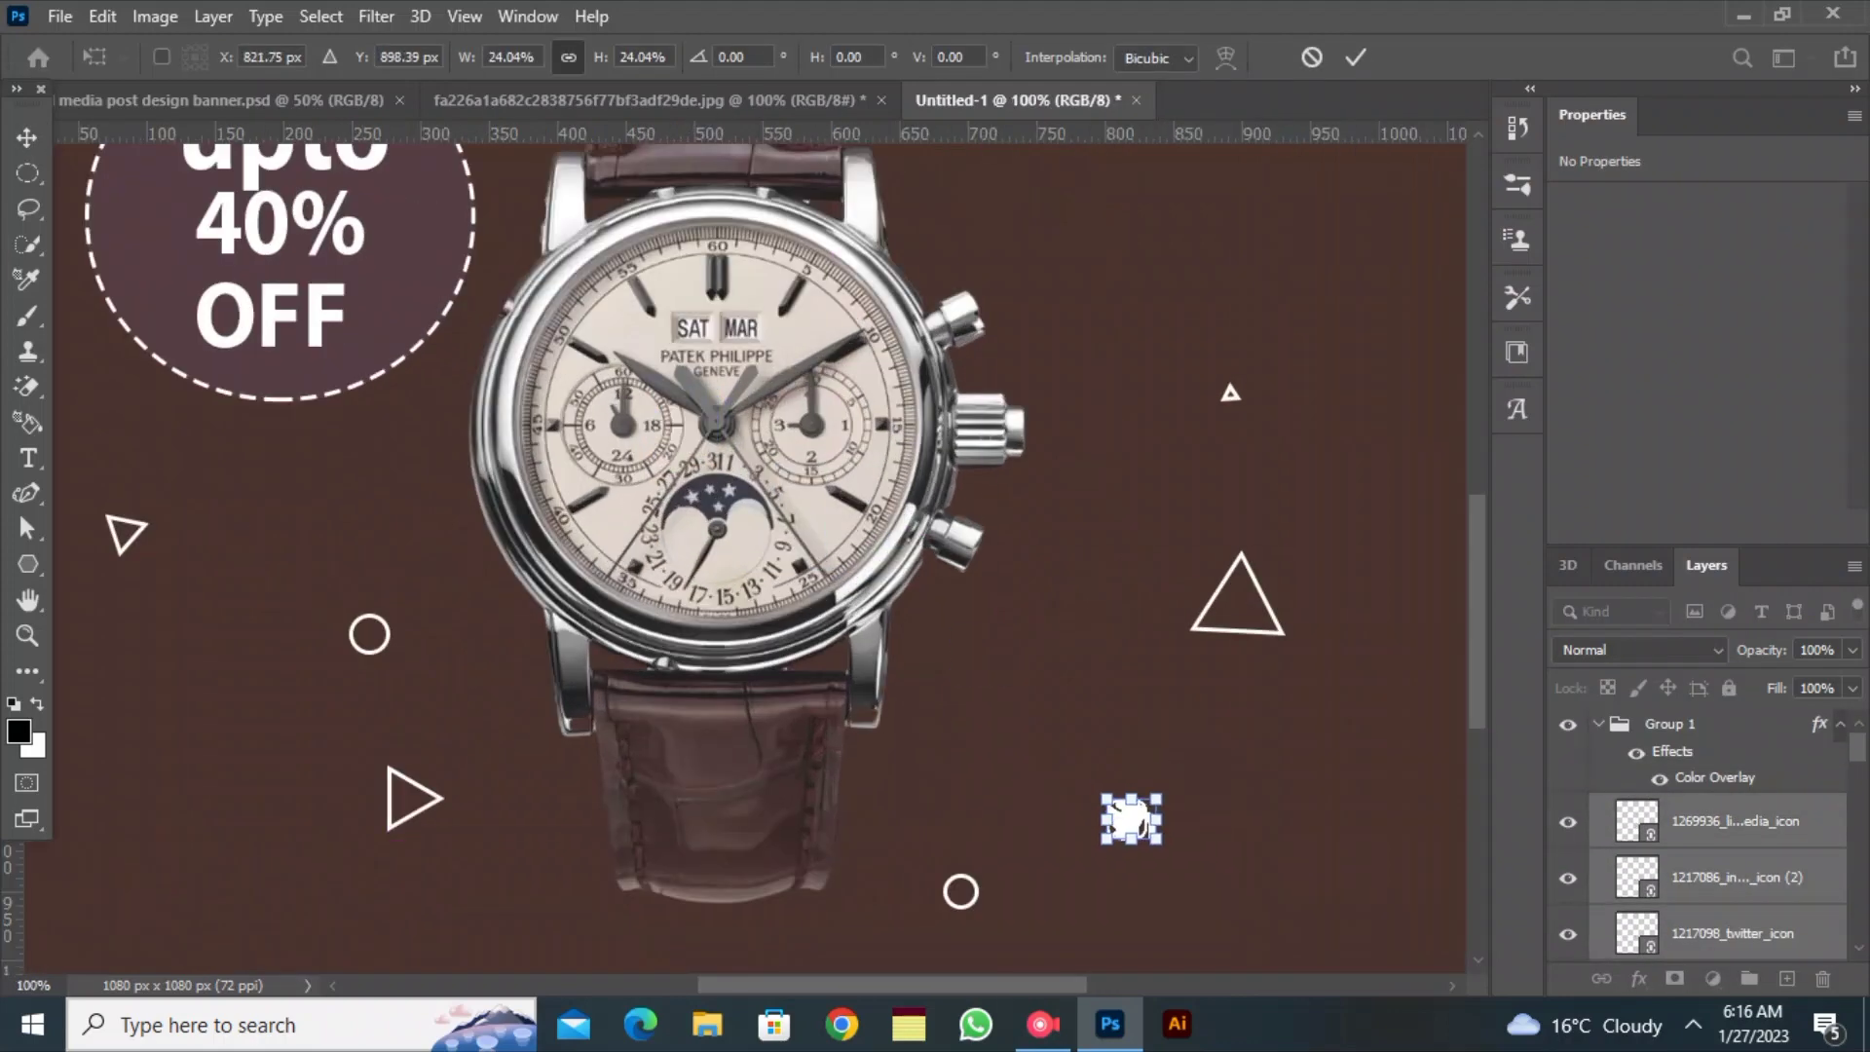
pyautogui.scroll(-3, 1130, 820)
pyautogui.moveTo(1131, 606); pyautogui.dragTo(1241, 818)
pyautogui.click(1356, 58)
# Spread the social icons into an evenly spaced row: Instagram, LinkedIn, Twitter, Facebook
pyautogui.click(1179, 740)
pyautogui.moveTo(1102, 816); pyautogui.dragTo(1303, 817)
pyautogui.click(1266, 906)
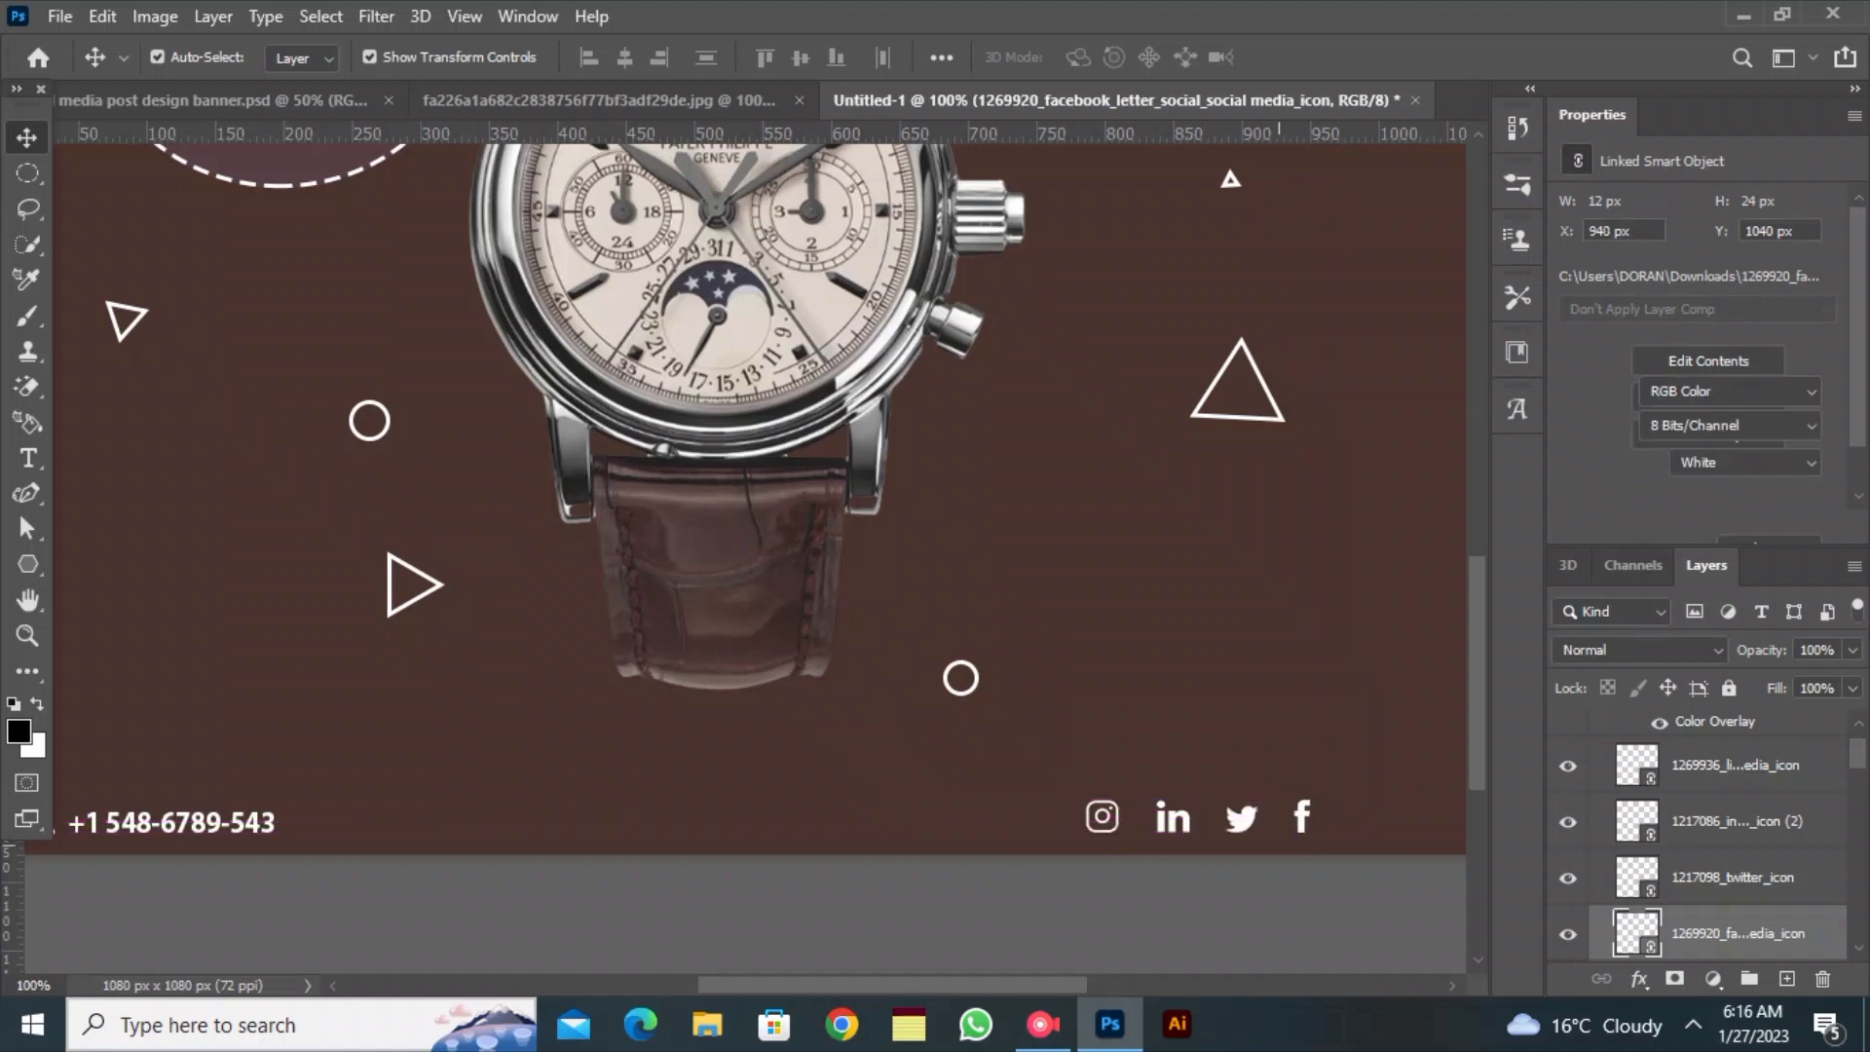
pyautogui.rightClick(27, 564)
pyautogui.click(185, 555)
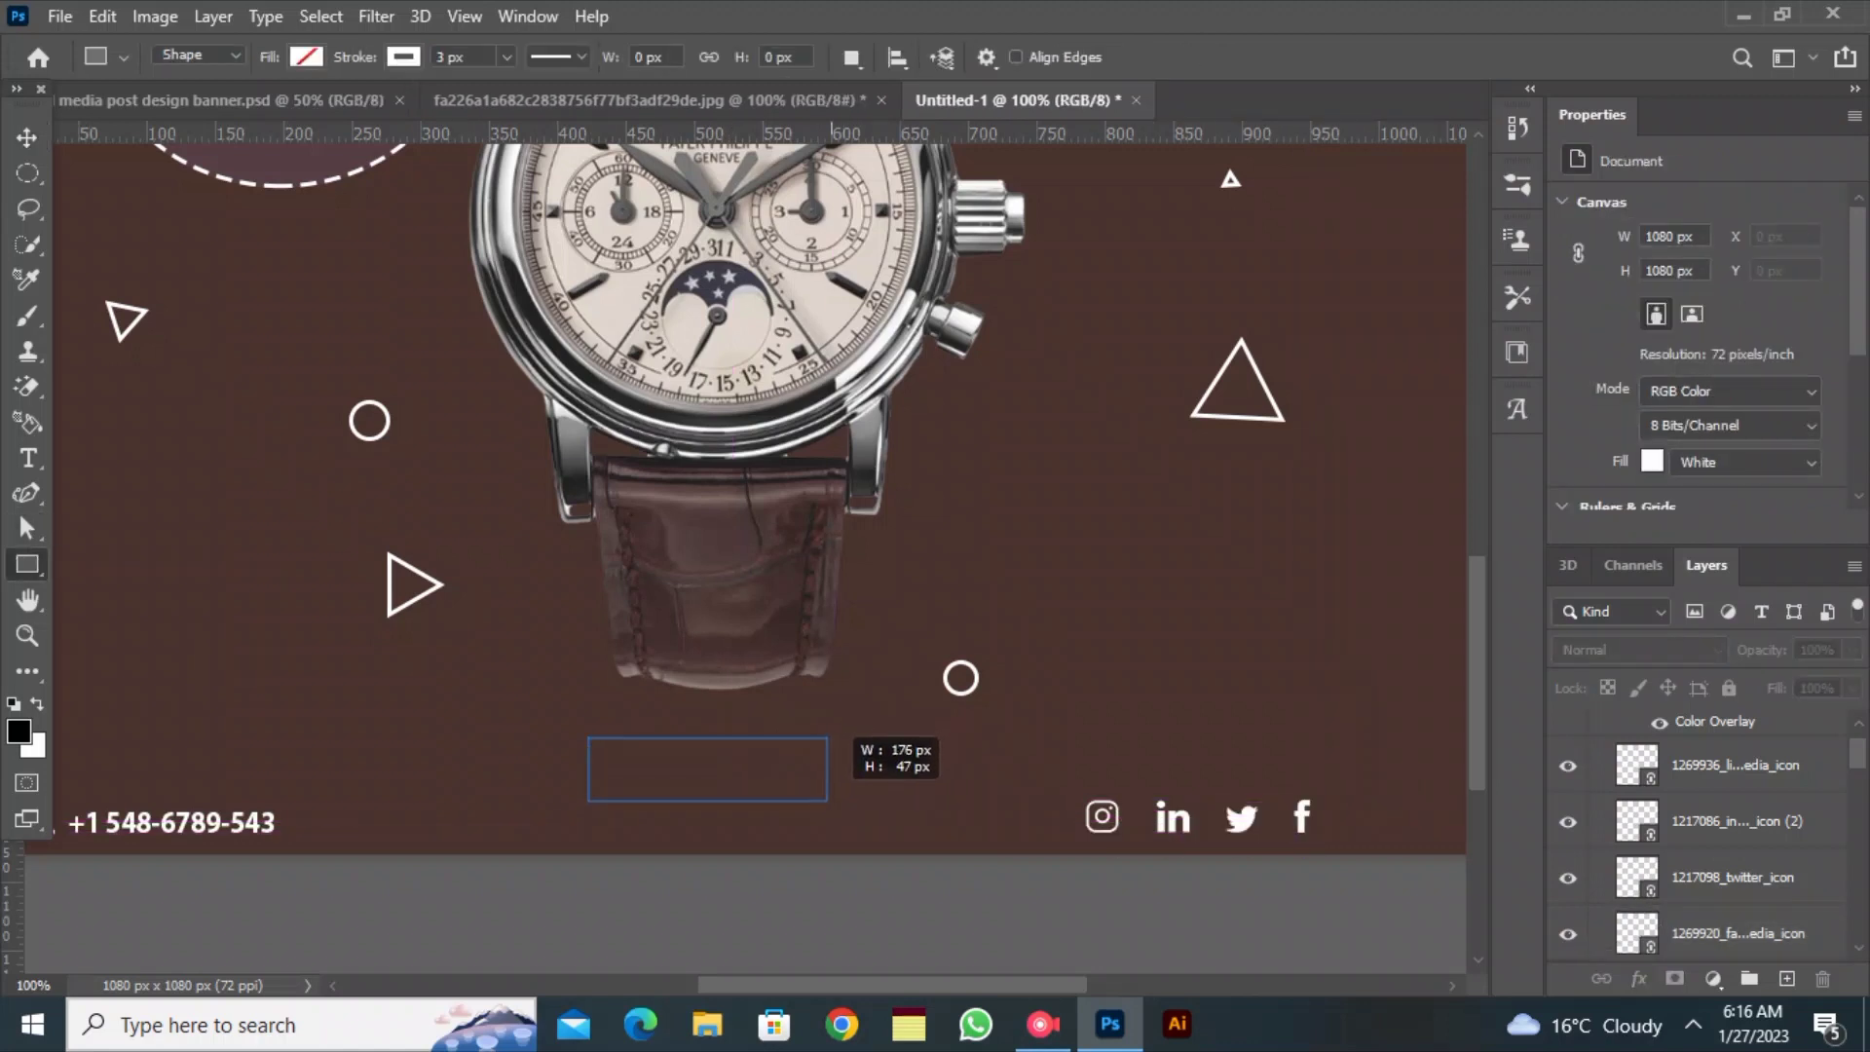
pyautogui.moveTo(828, 801); pyautogui.dragTo(828, 795)
pyautogui.click(306, 57)
pyautogui.moveTo(355, 56); pyautogui.dragTo(339, 57)
pyautogui.click(135, 203)
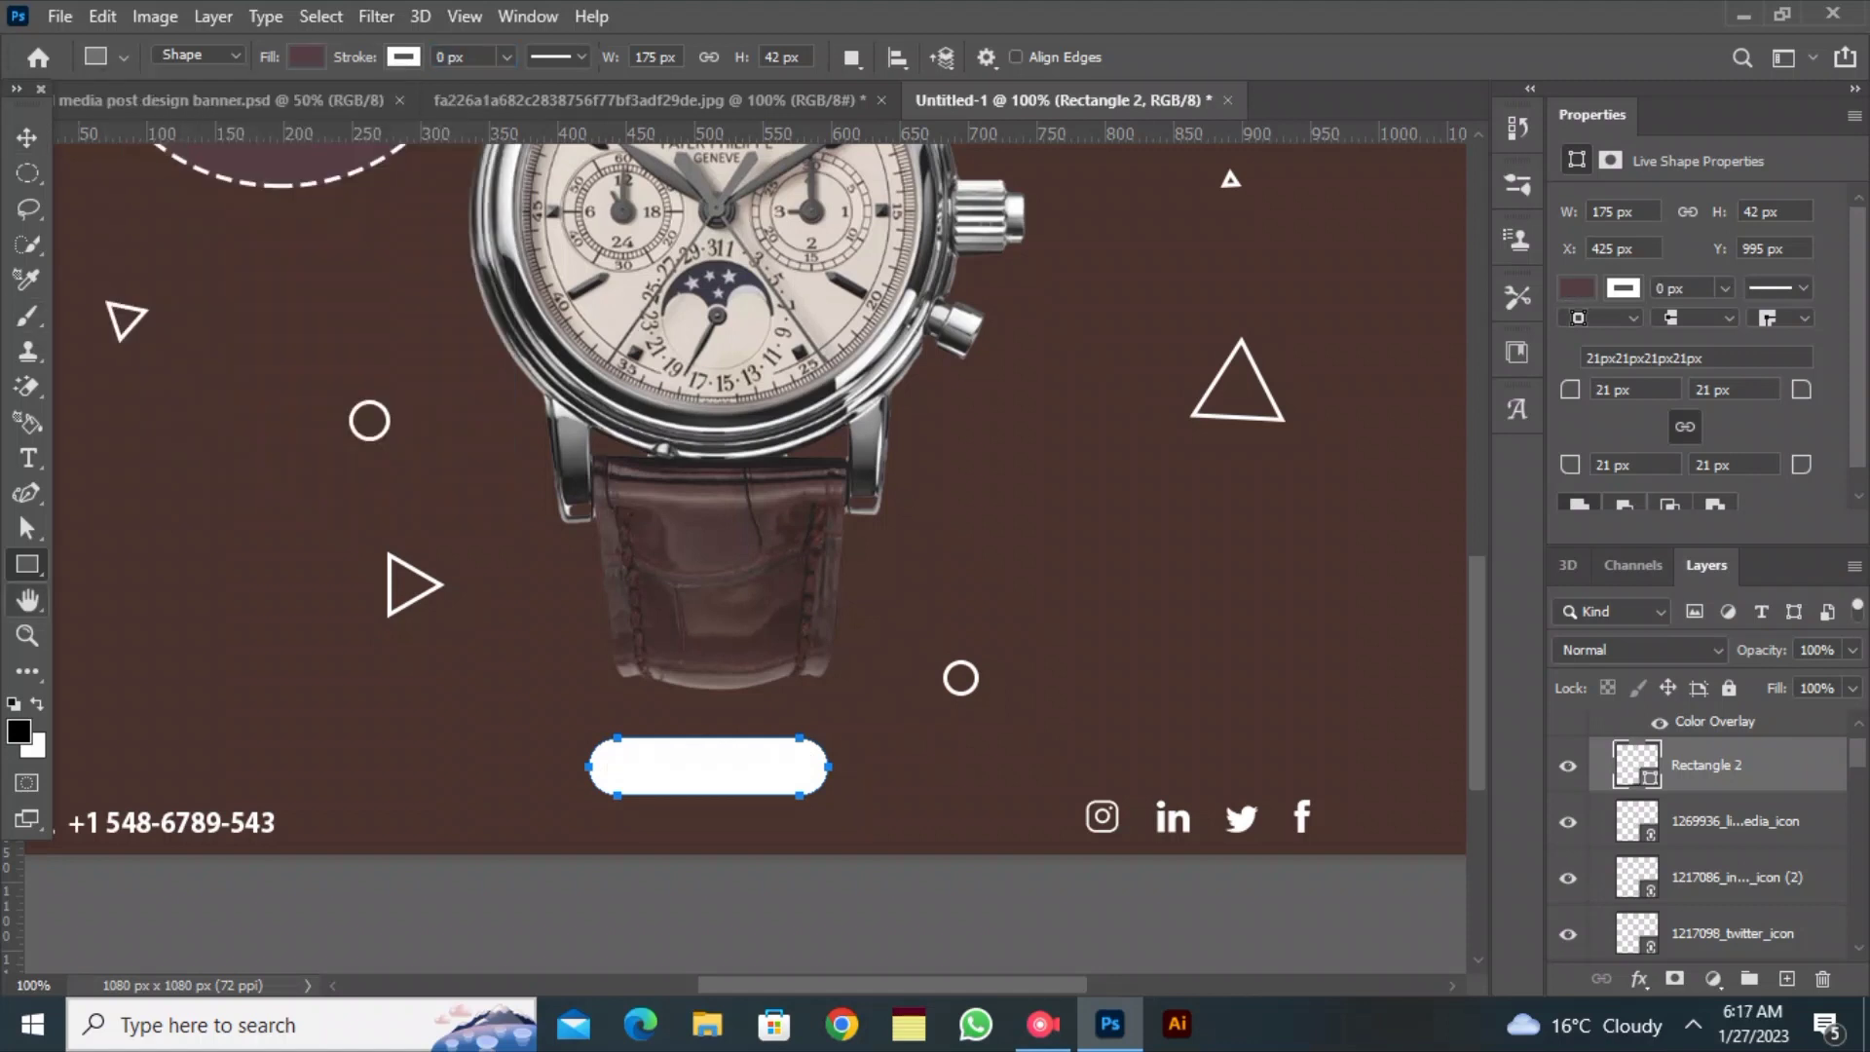
pyautogui.click(306, 57)
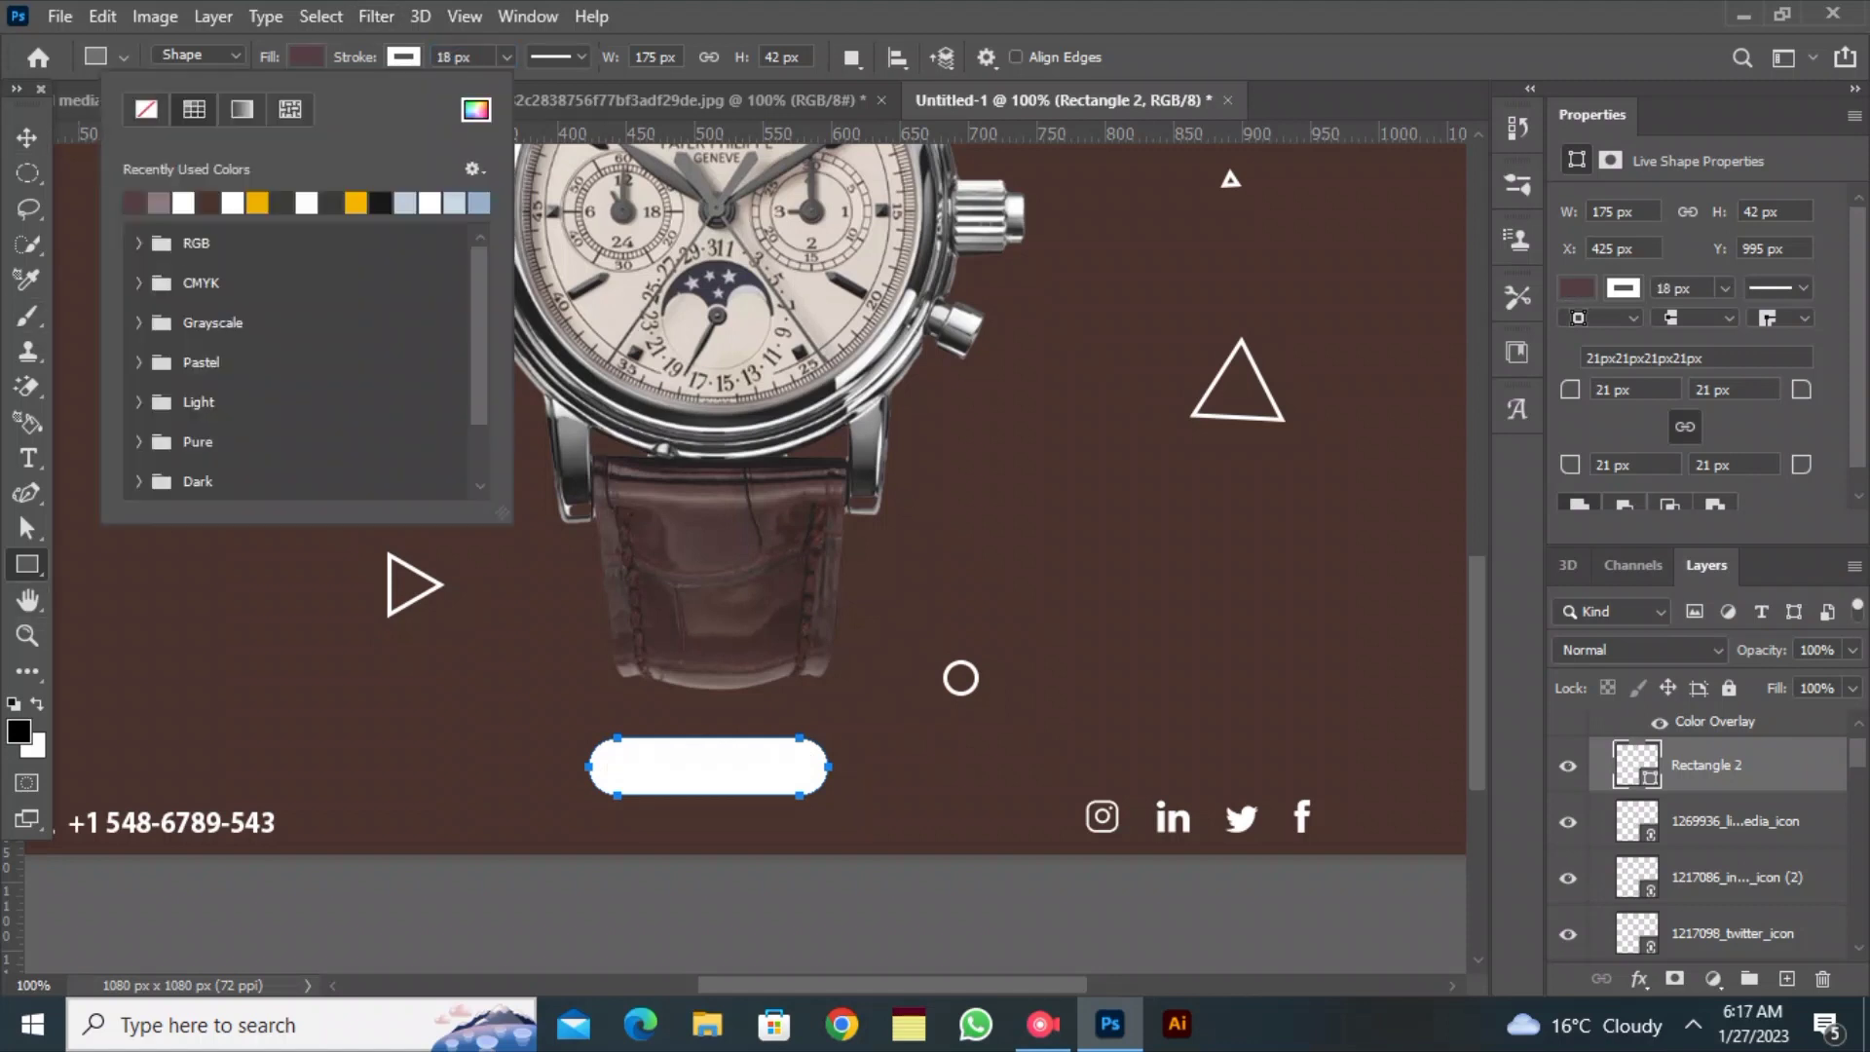
pyautogui.moveTo(354, 57); pyautogui.dragTo(339, 57)
pyautogui.click(306, 57)
pyautogui.click(159, 203)
pyautogui.click(183, 203)
pyautogui.click(26, 137)
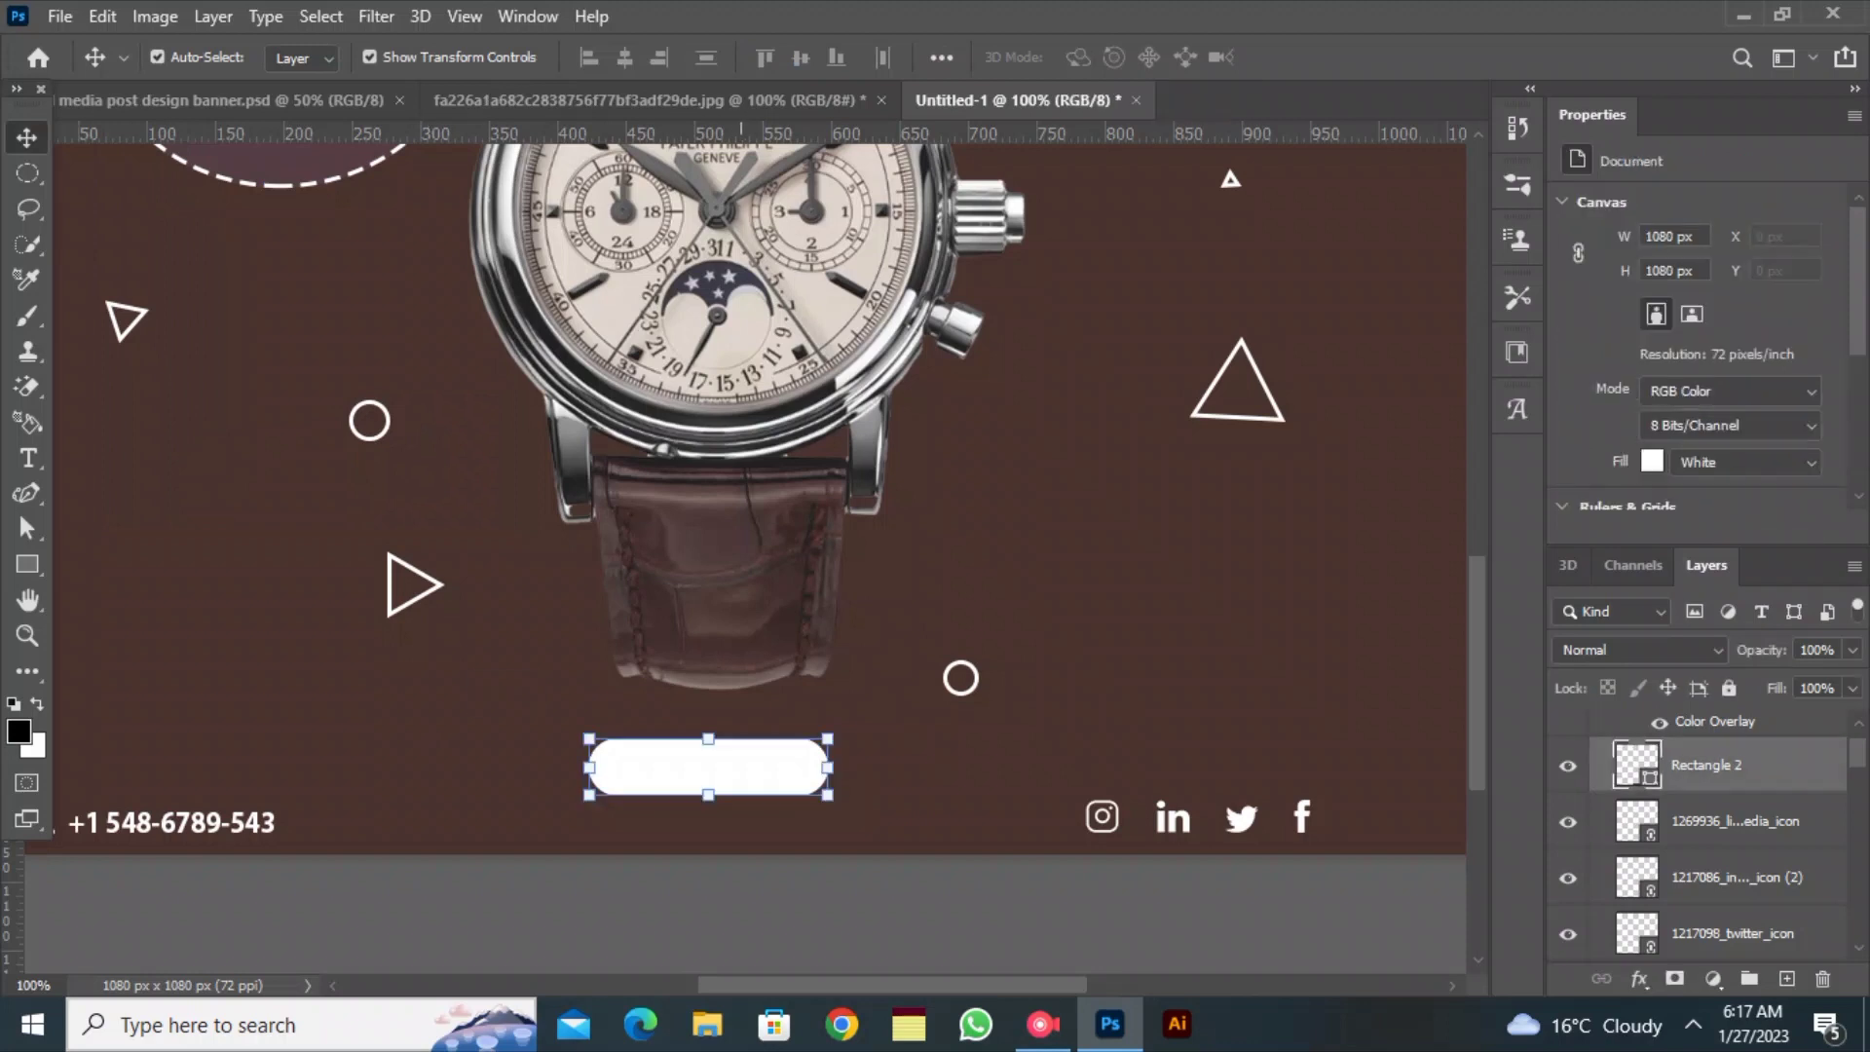
pyautogui.press('Delete')
# Draw a 156 x 38 px rectangle with 19 px corners and 0 px stroke below the watch strap, filled with #483632
pyautogui.press('u')
pyautogui.moveTo(604, 730); pyautogui.dragTo(819, 781)
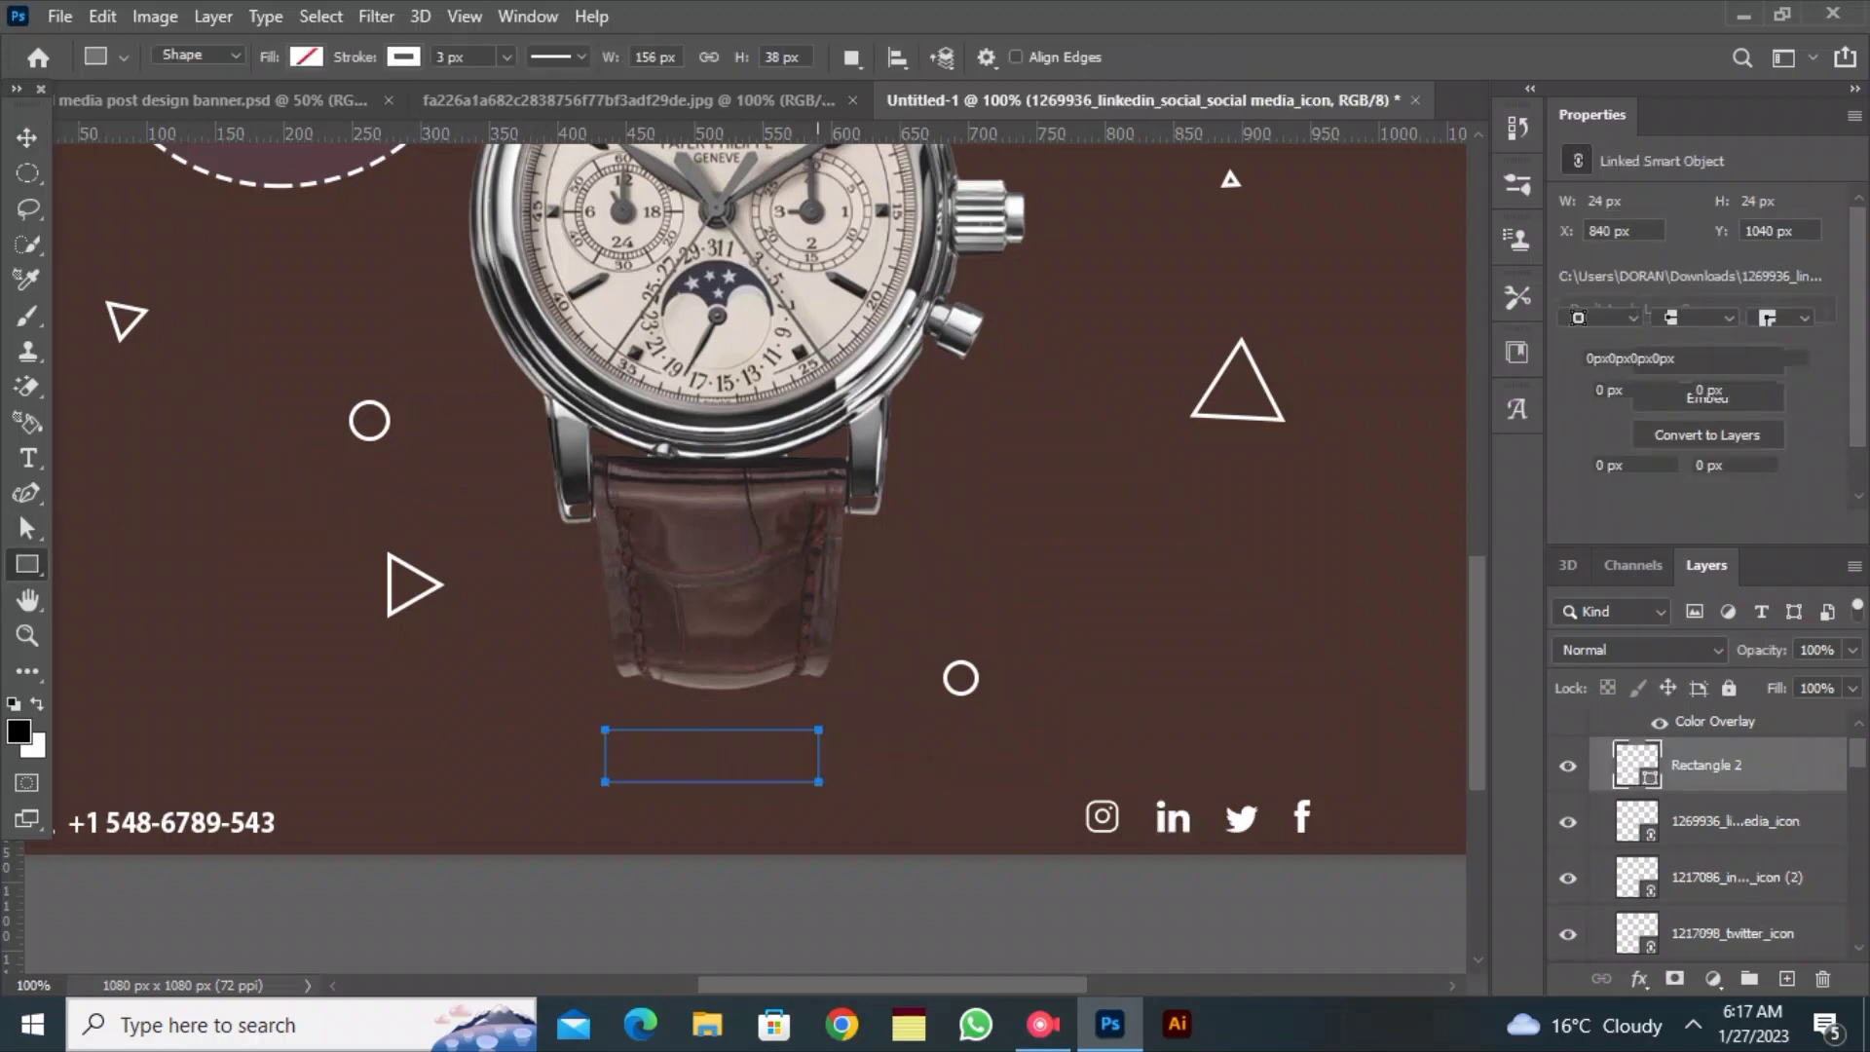
pyautogui.click(306, 56)
pyautogui.click(194, 110)
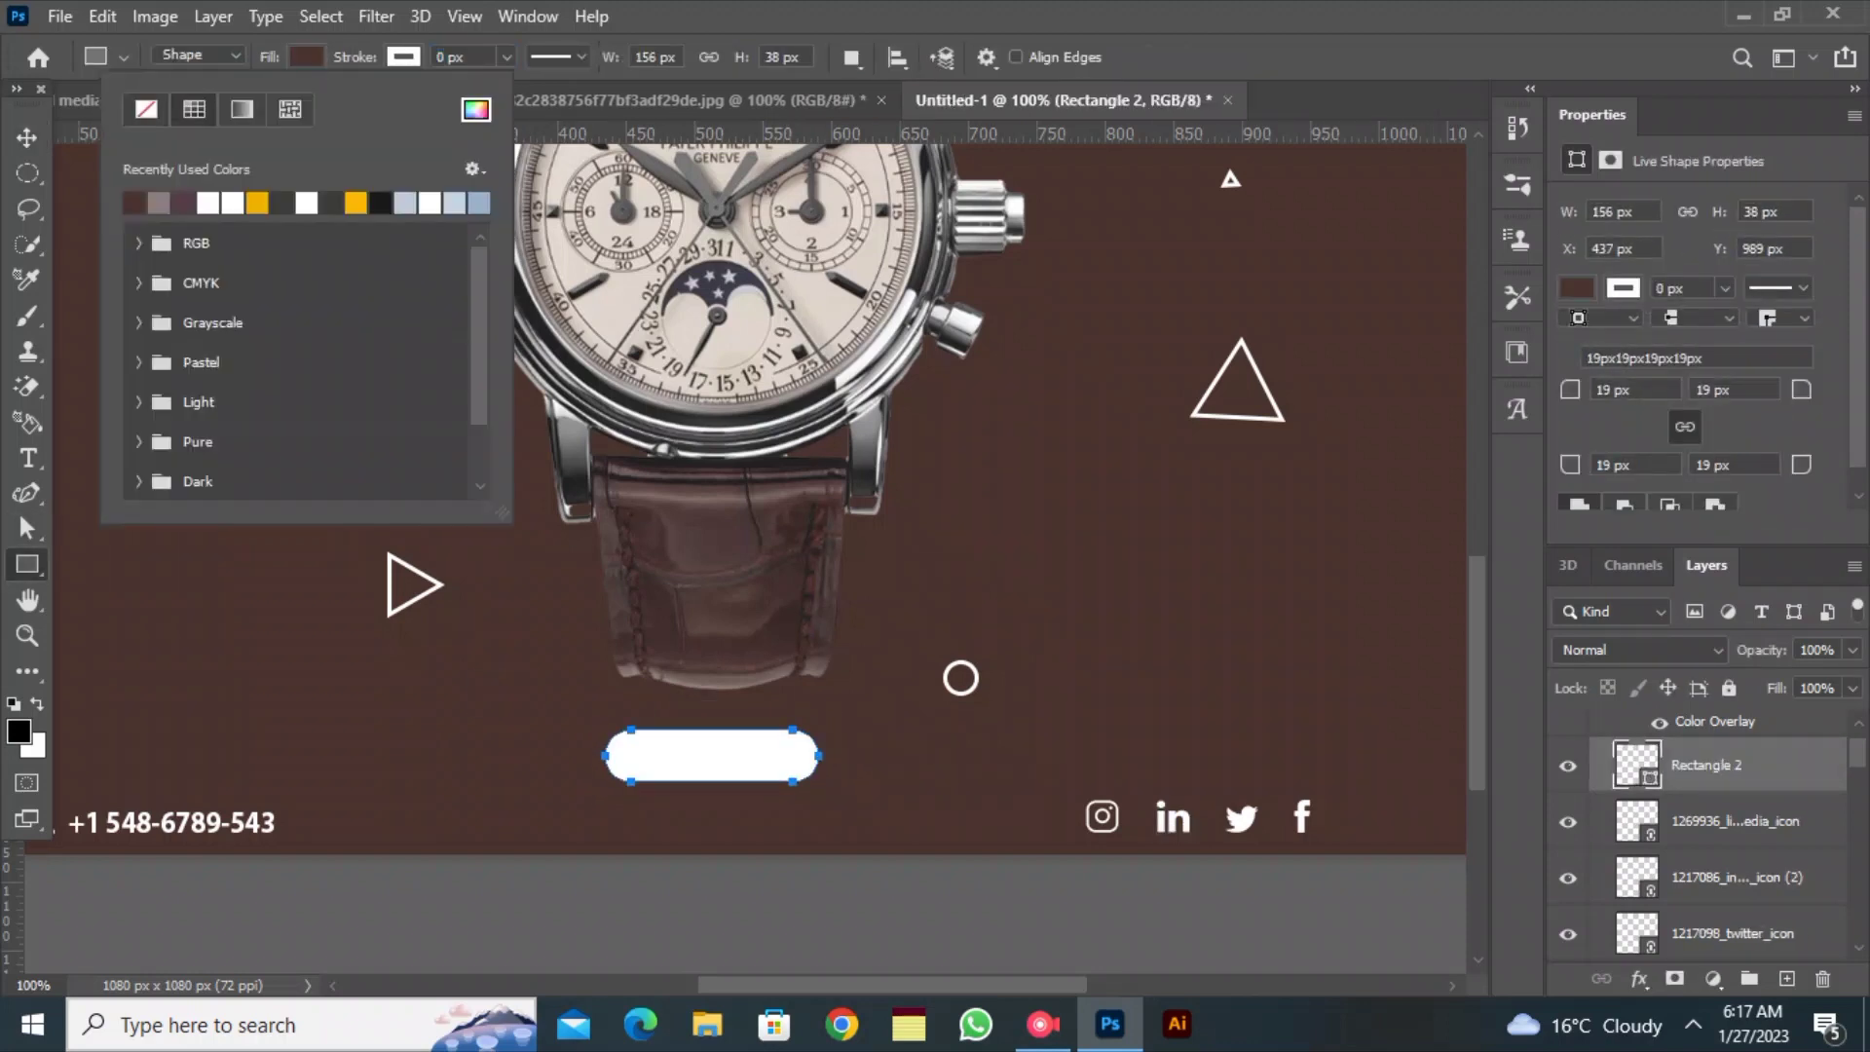
pyautogui.click(477, 109)
pyautogui.click(545, 613)
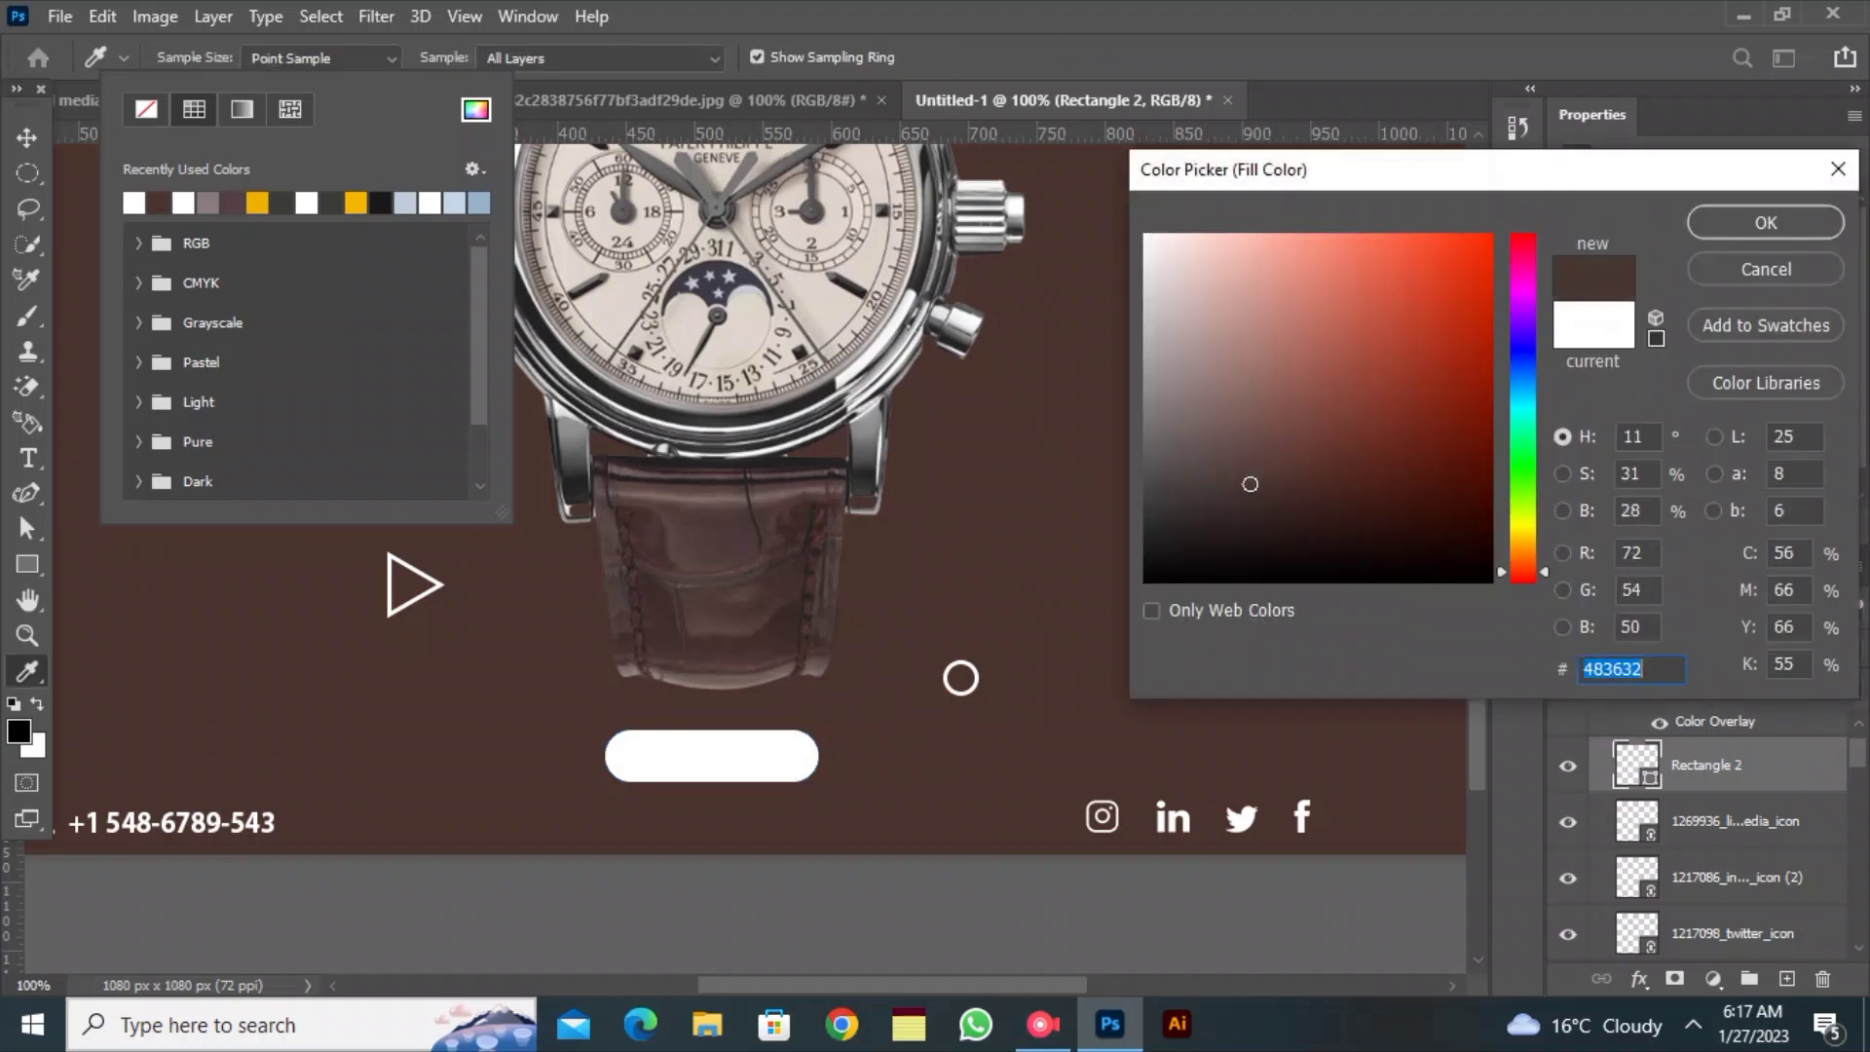
pyautogui.press('Return')
# Move the rounded rectangle's layer out of the social icon group so it sits above Group 1
pyautogui.click(27, 137)
pyautogui.click(906, 760)
pyautogui.click(711, 756)
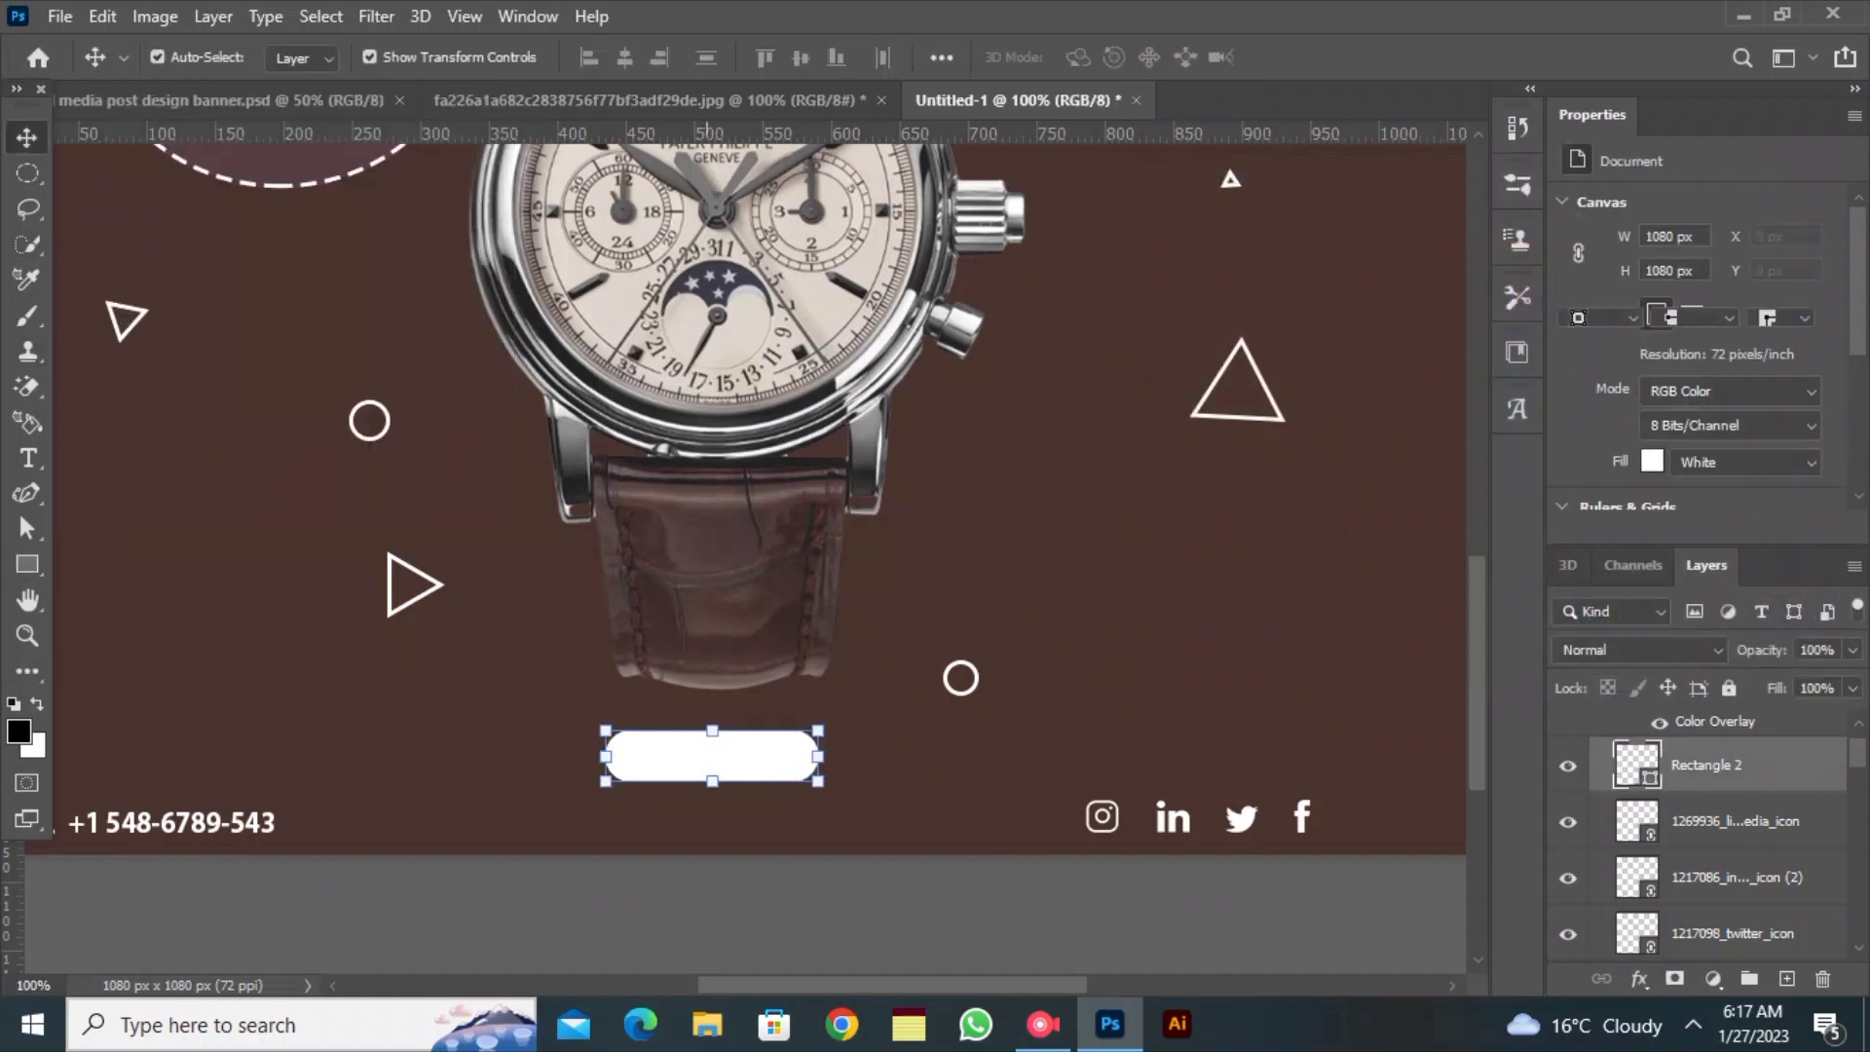
pyautogui.scroll(1, 1706, 818)
pyautogui.moveTo(1707, 820); pyautogui.dragTo(1707, 726)
pyautogui.moveTo(750, 757); pyautogui.dragTo(742, 755)
# Fill the rounded rectangle with the recently used plum colour and centre it beneath the watch strap
pyautogui.press('u')
pyautogui.click(307, 57)
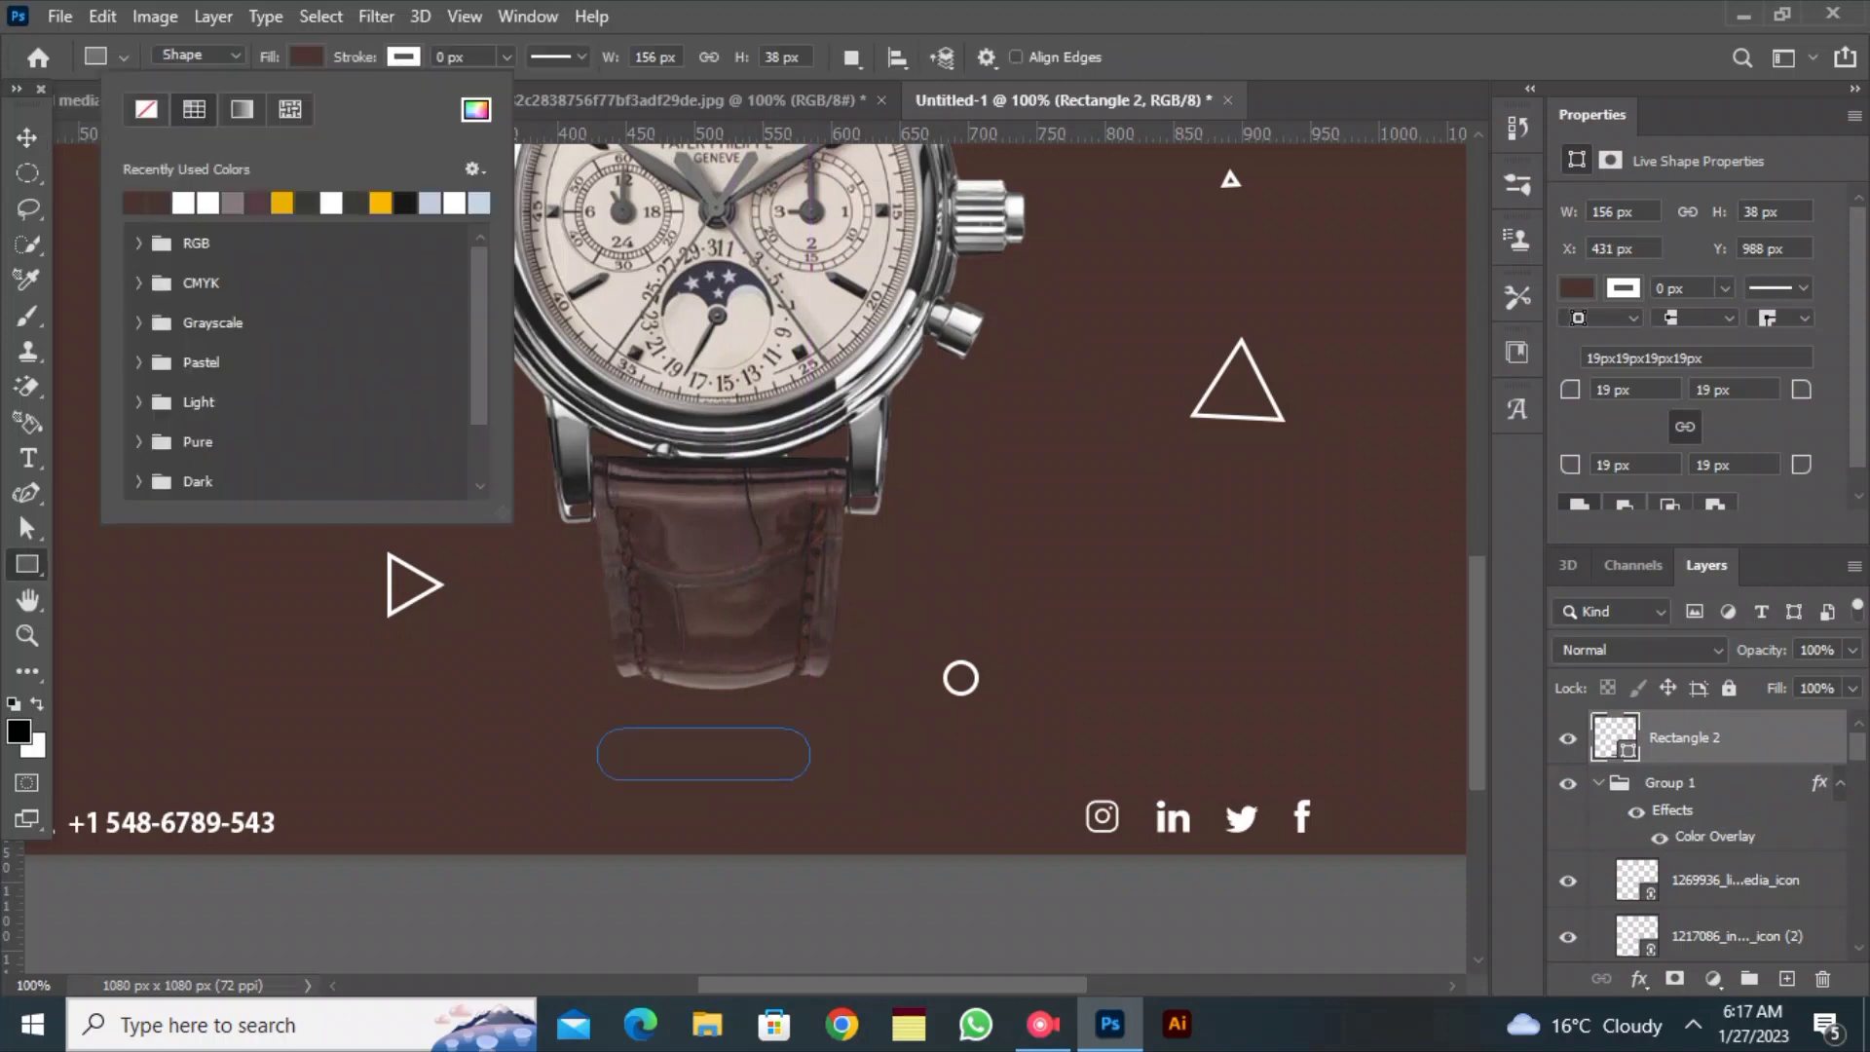
pyautogui.click(257, 202)
pyautogui.click(27, 138)
pyautogui.moveTo(707, 755)
pyautogui.mouseDown()
pyautogui.moveTo(728, 774)
pyautogui.moveTo(729, 756)
pyautogui.mouseUp()
# Add the white text SHOP NOW in Myriad Pro Bold 18 pt, centred on the plum button
pyautogui.press('t')
pyautogui.click(357, 685)
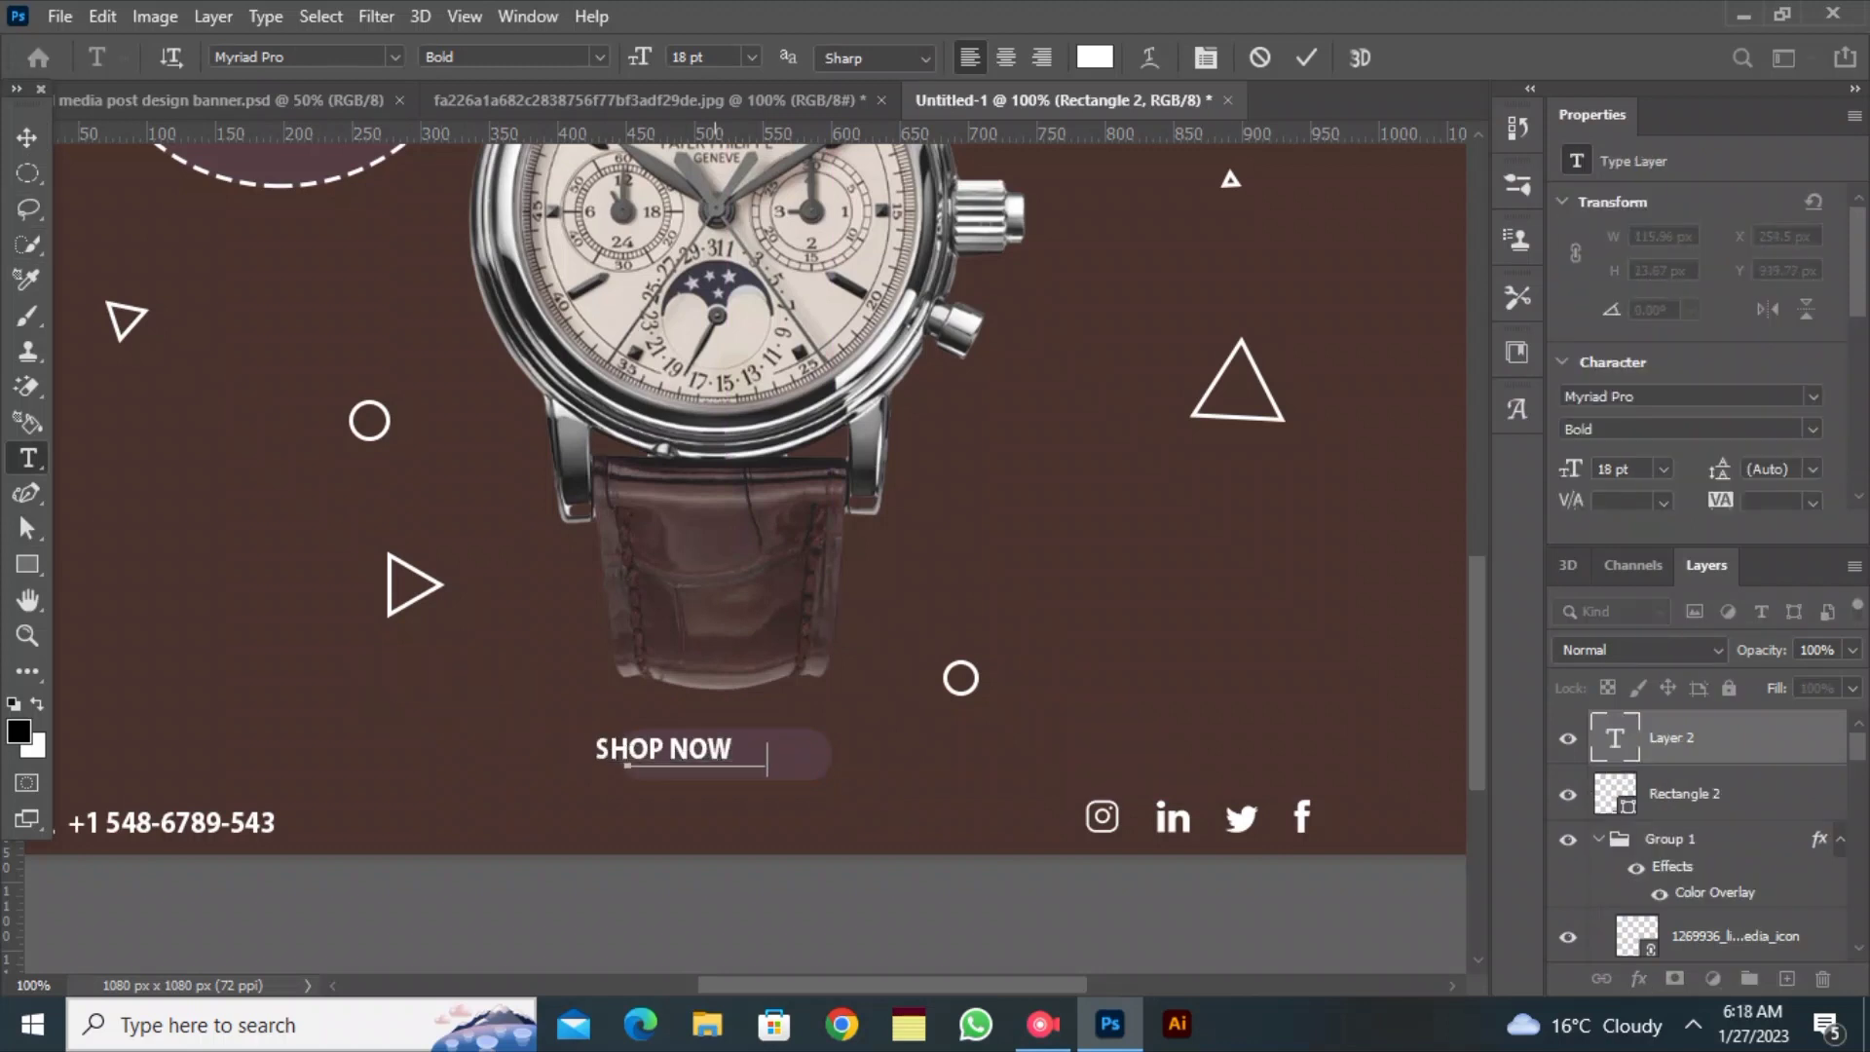
pyautogui.click(1306, 57)
pyautogui.hotkey('ctrl', '-')
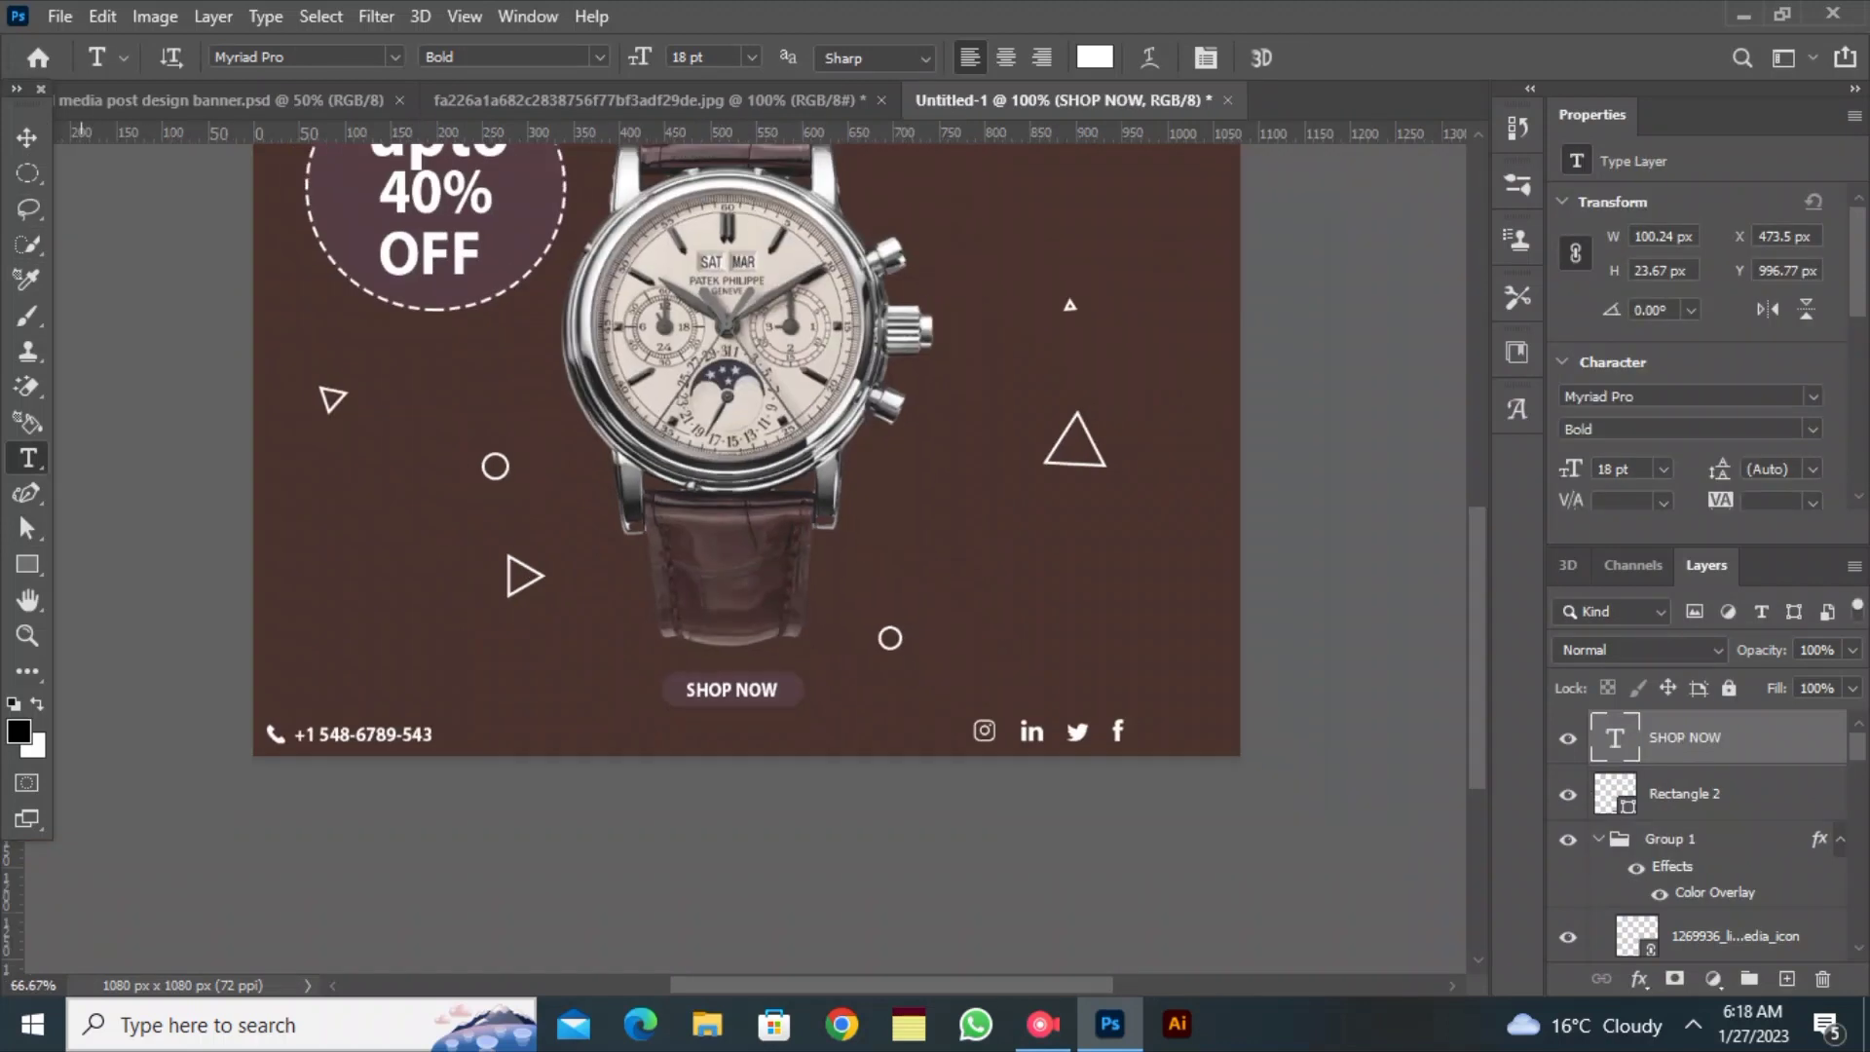
# Draw an 11 x 11 px circle below the discount badge with white fill and 0 px stroke
pyautogui.scroll(3, 745, 559)
pyautogui.click(28, 138)
pyautogui.click(28, 564)
pyautogui.click(138, 618)
pyautogui.moveTo(418, 578); pyautogui.dragTo(428, 589)
pyautogui.click(306, 57)
pyautogui.click(246, 205)
pyautogui.click(437, 56)
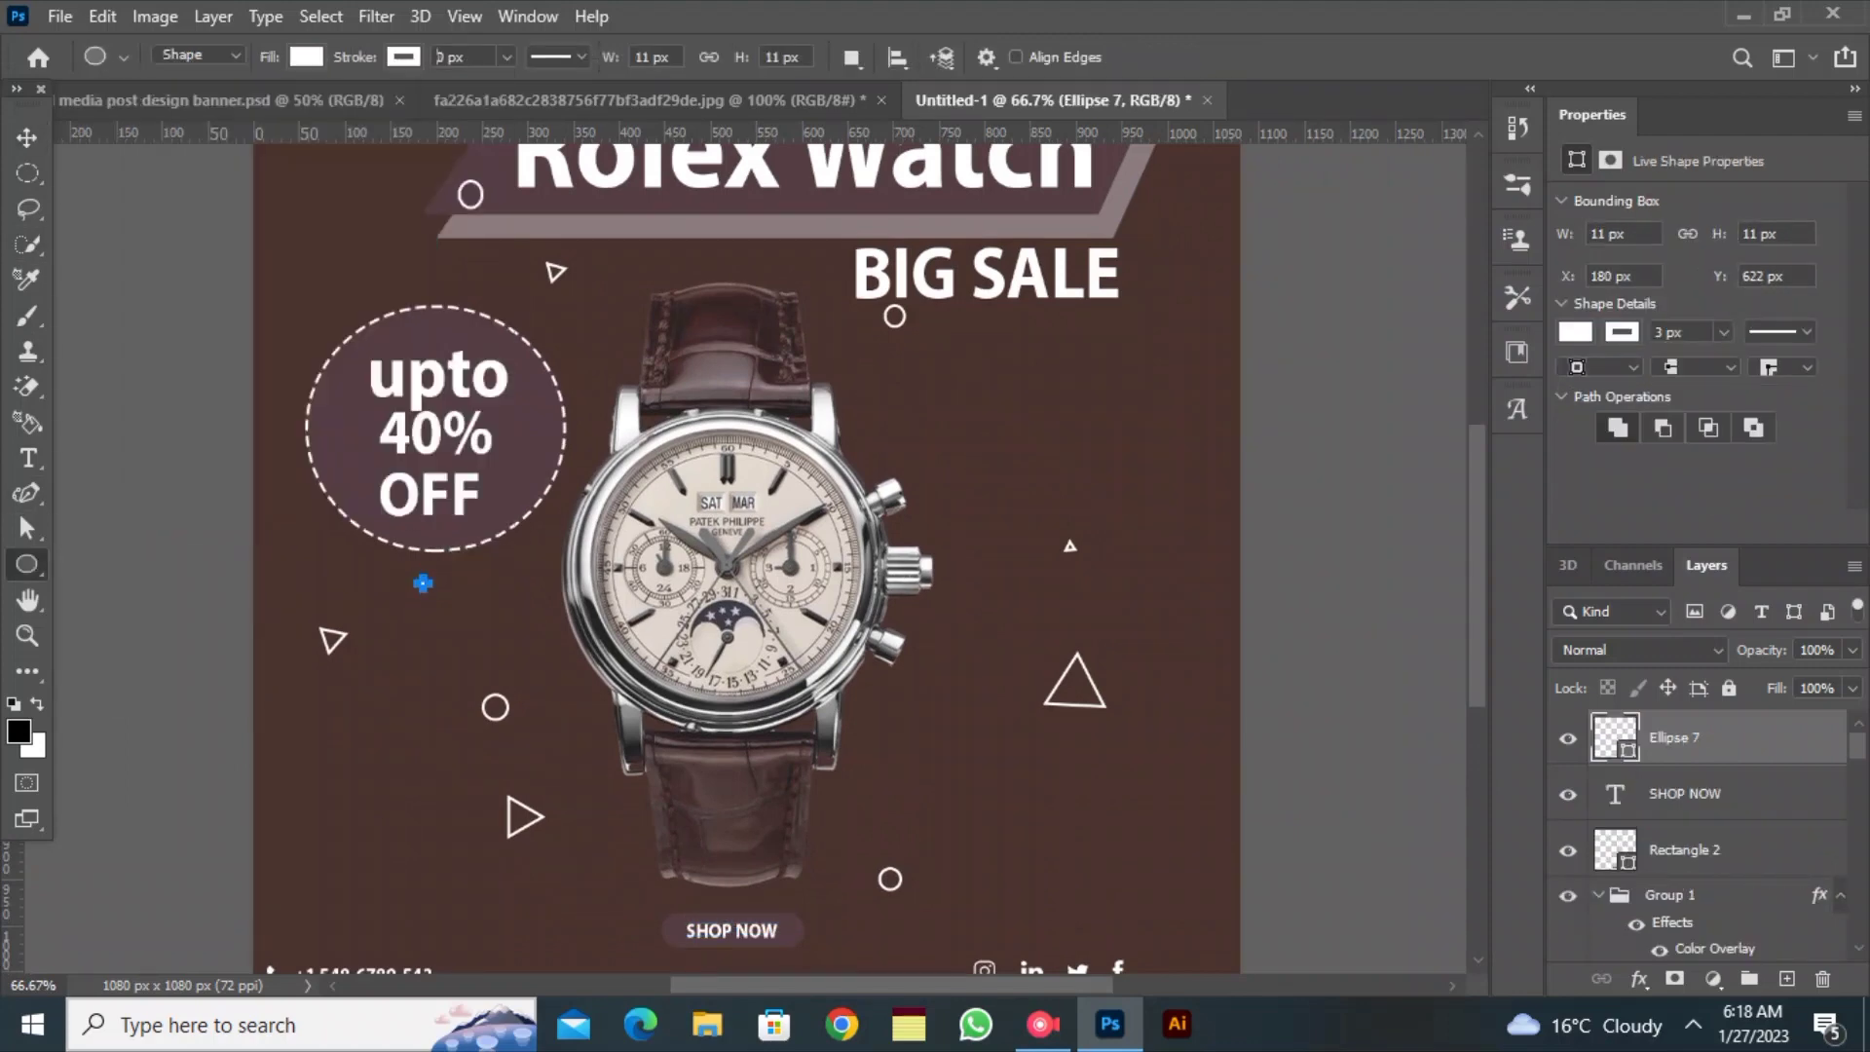
pyautogui.press('v')
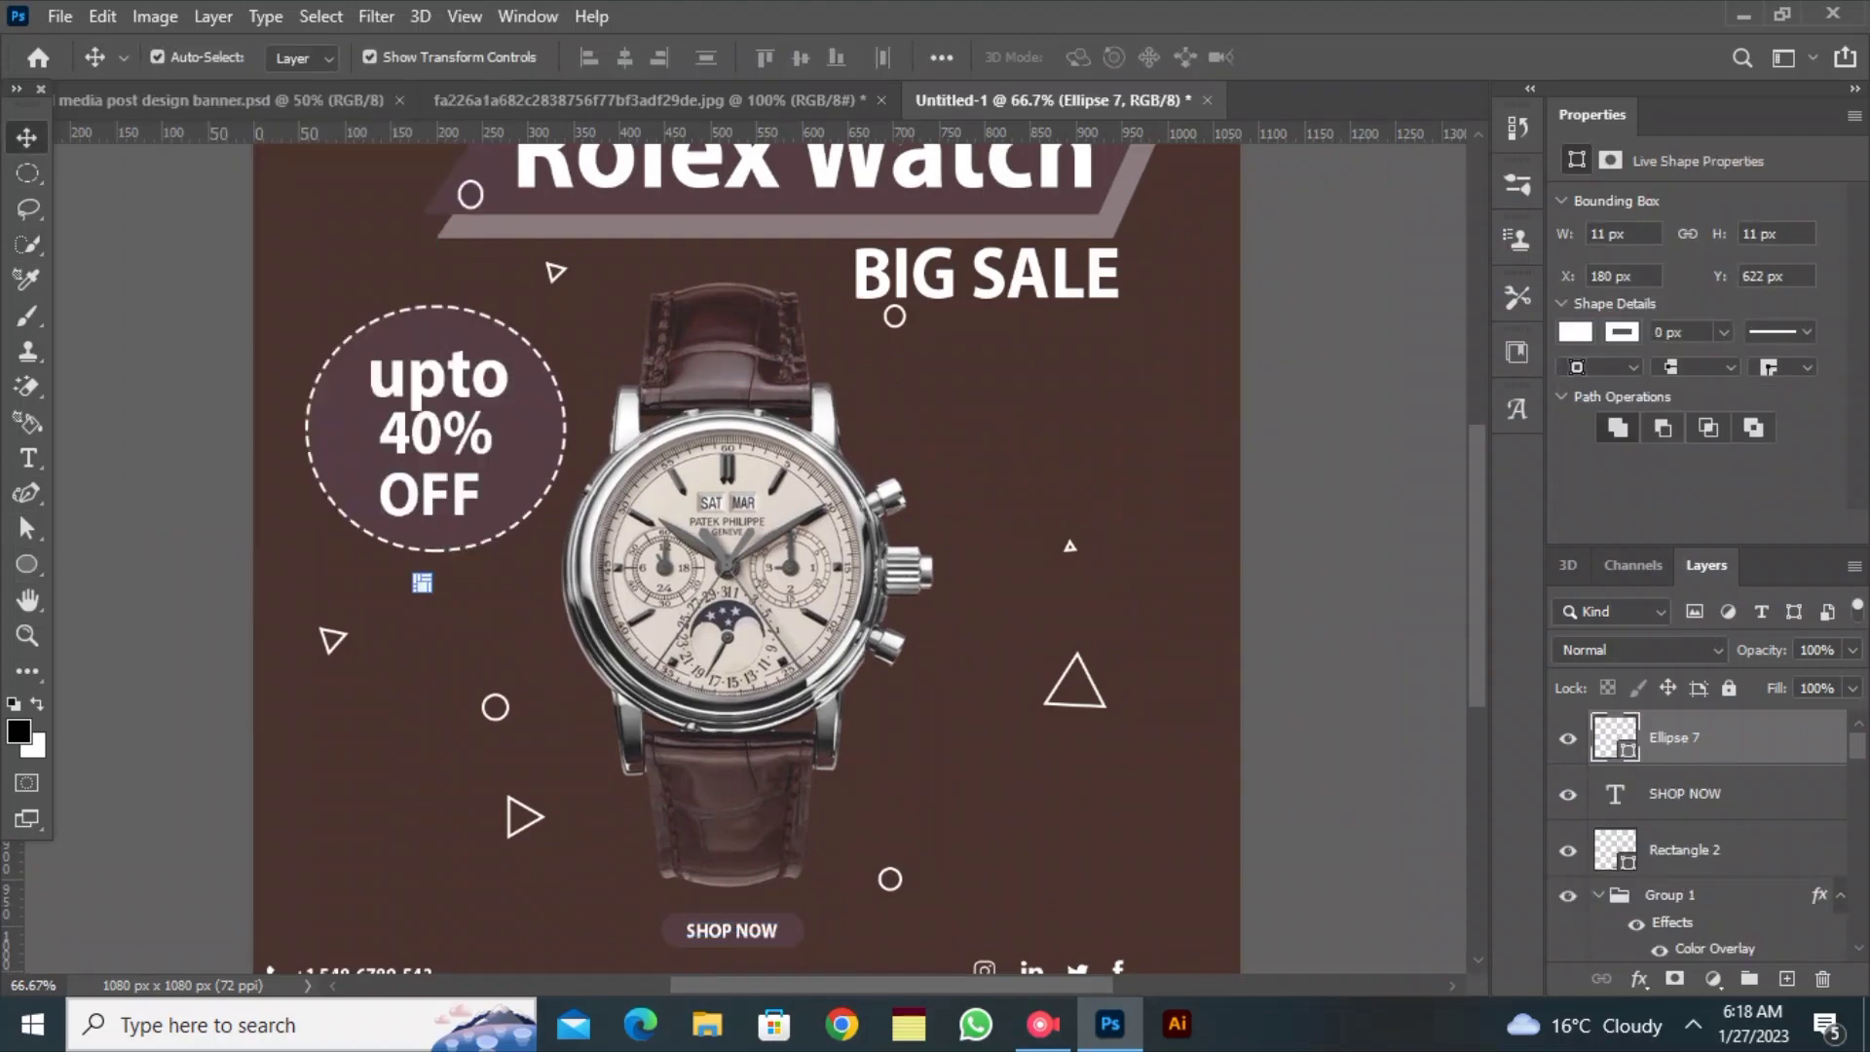
# Duplicate the white dot five times and space the copies into a horizontal row of six below the badge
pyautogui.hotkey('ctrl', 'j')
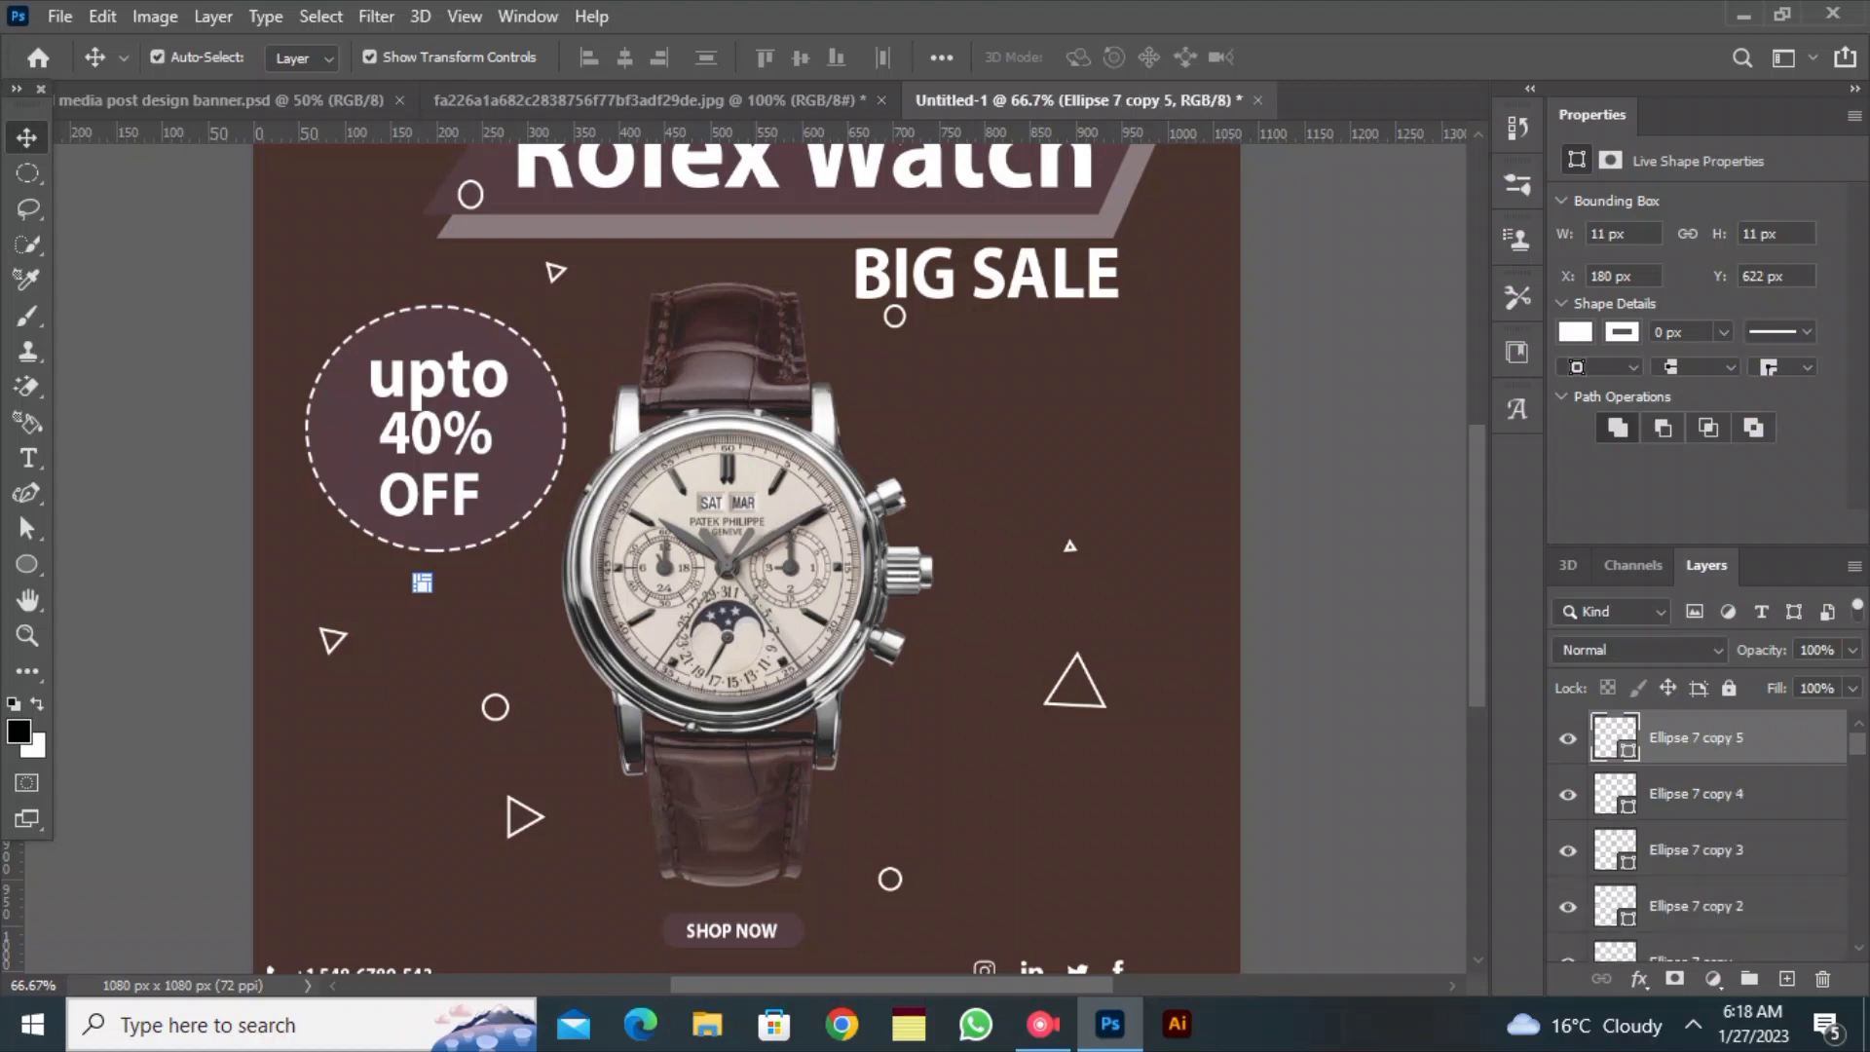
pyautogui.moveTo(422, 582); pyautogui.dragTo(494, 584)
pyautogui.click(440, 606)
pyautogui.click(452, 606)
pyautogui.hotkey('ctrl', 't')
pyautogui.click(470, 606)
pyautogui.click(413, 606)
pyautogui.click(457, 614)
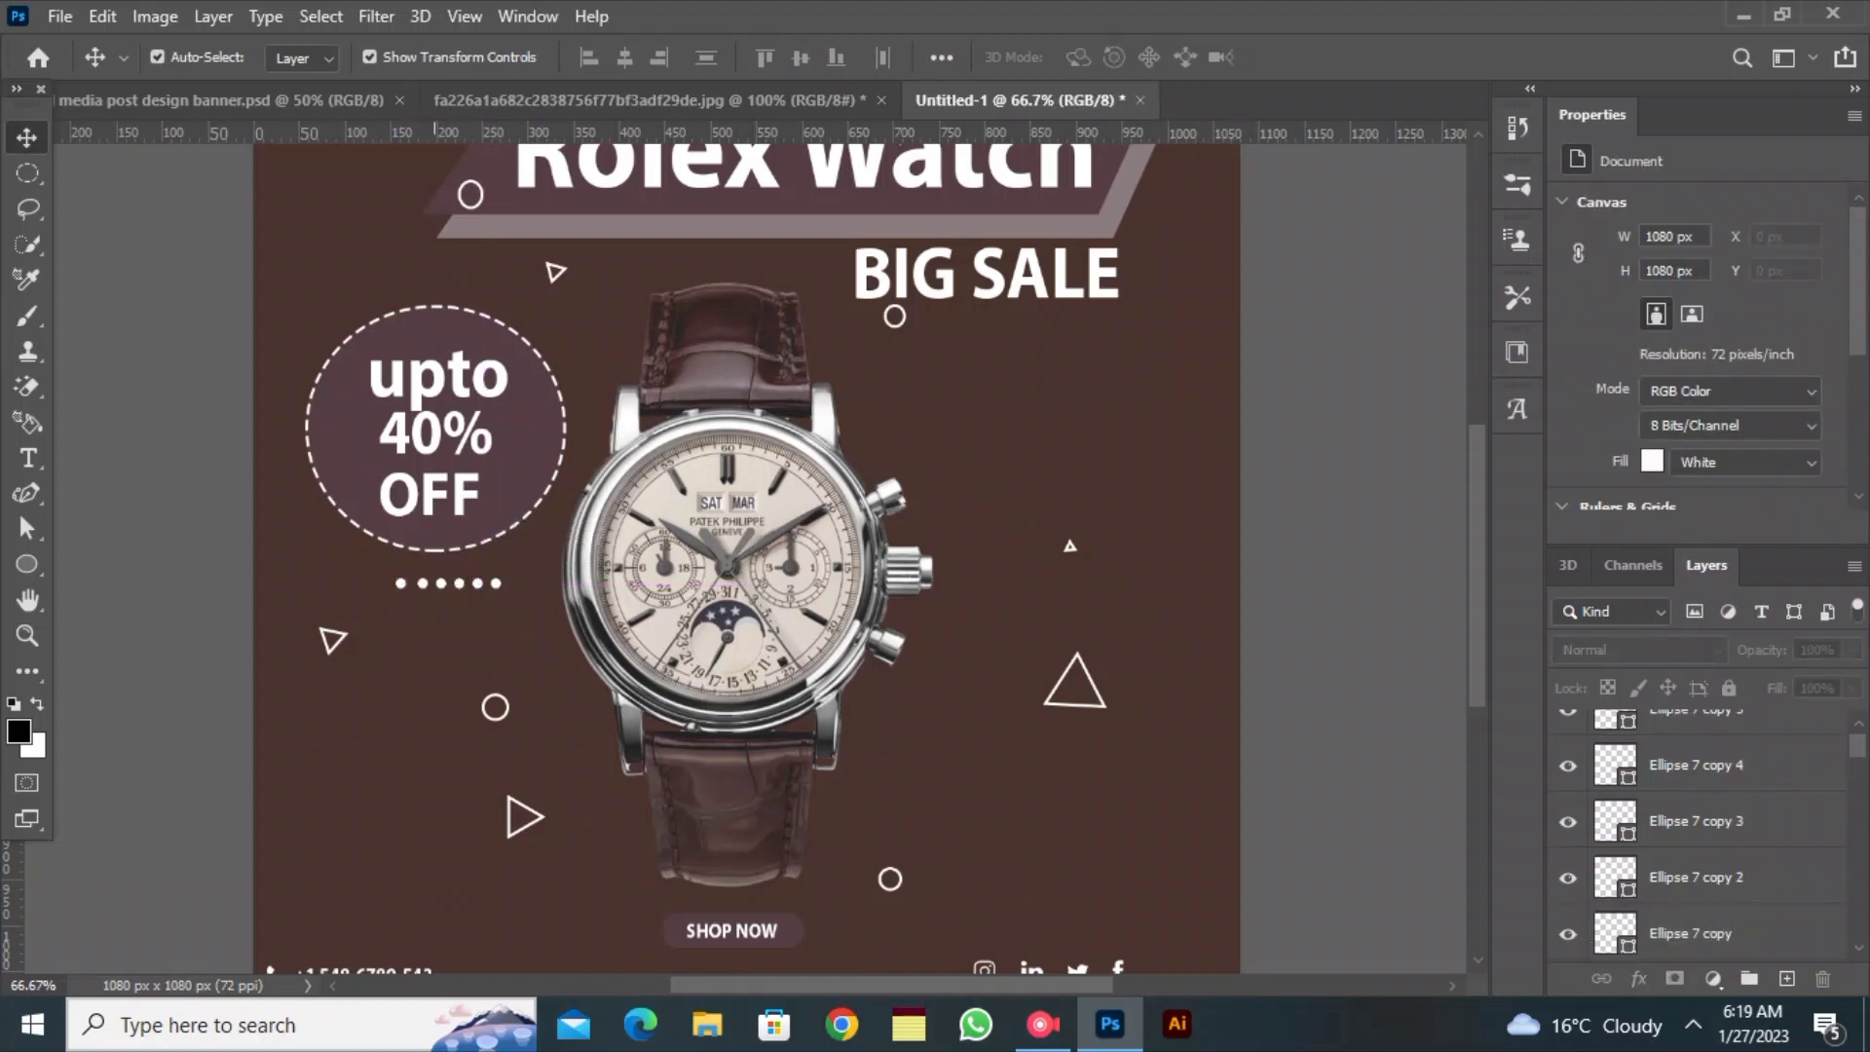
pyautogui.moveTo(435, 597)
pyautogui.mouseDown()
pyautogui.moveTo(382, 575)
pyautogui.moveTo(418, 584)
pyautogui.mouseUp()
pyautogui.click(415, 603)
pyautogui.click(421, 605)
# Select all six dot layers and convert them into one Smart Object
pyautogui.click(459, 583)
pyautogui.click(476, 584)
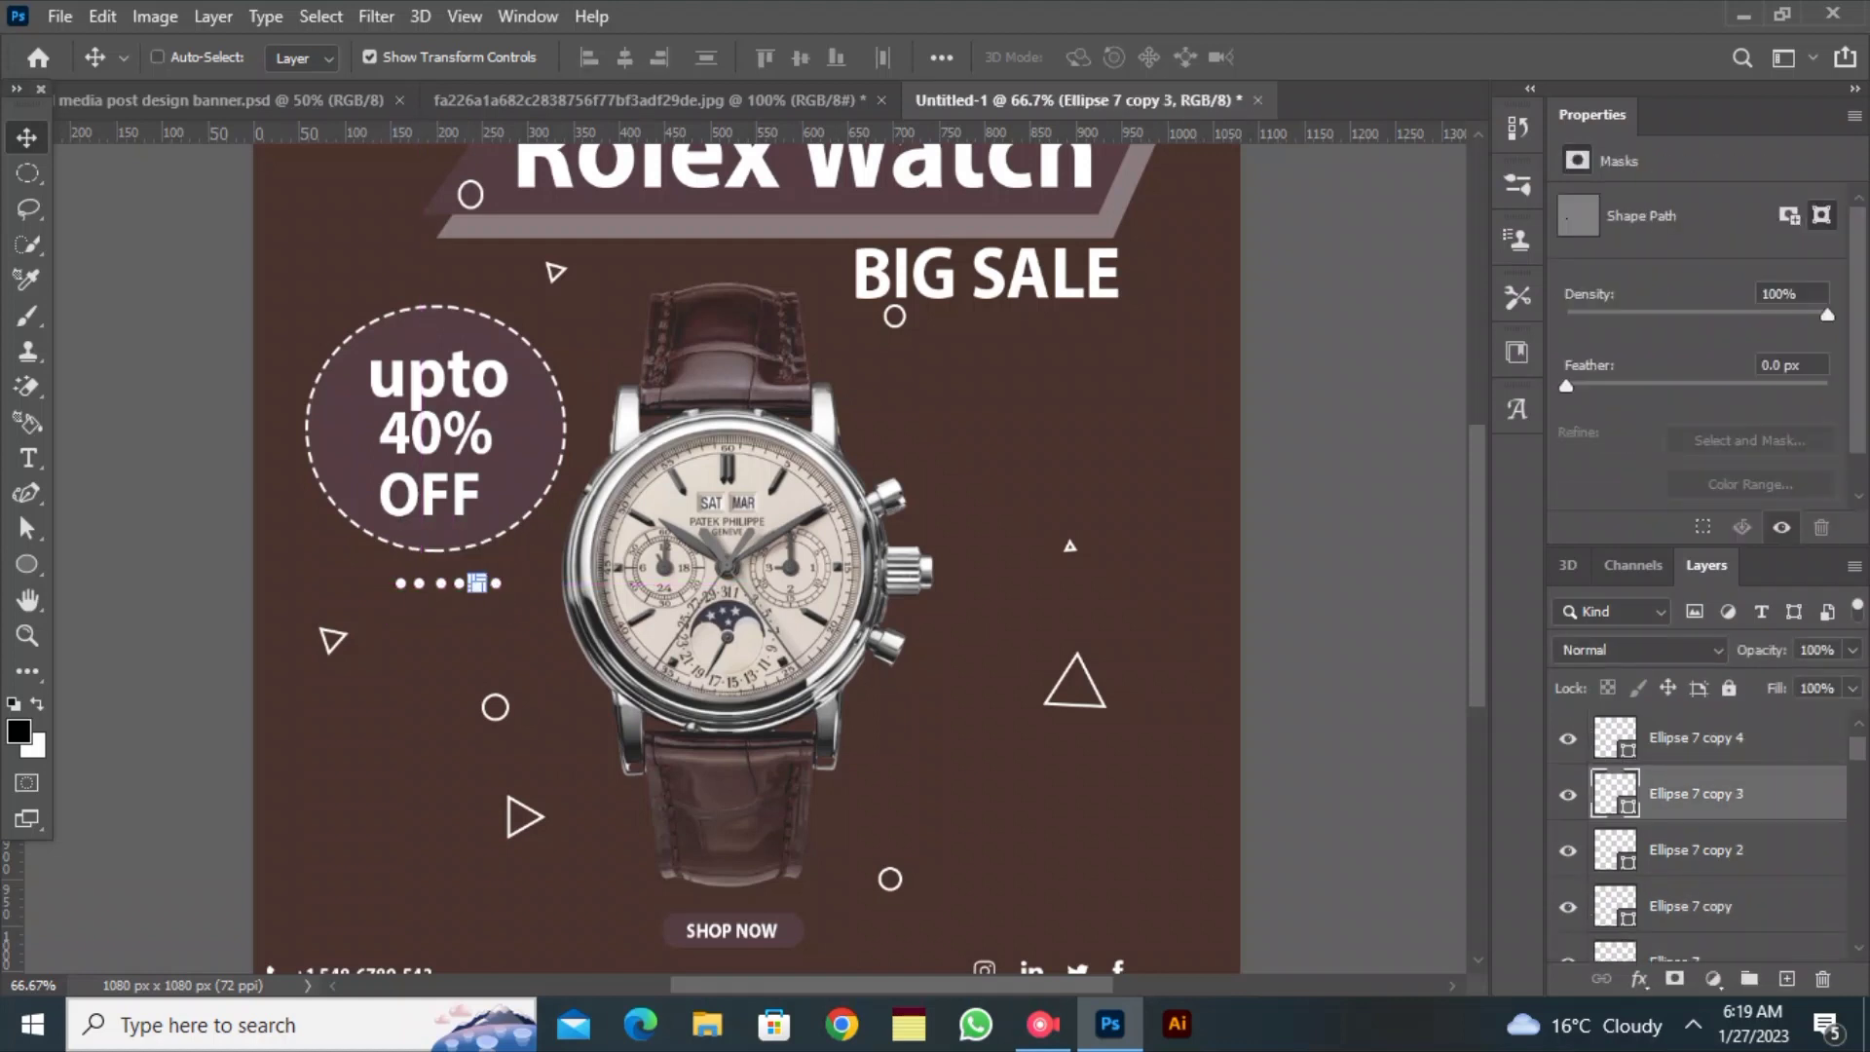
pyautogui.keyDown('ctrl'); pyautogui.click(1719, 850); pyautogui.keyUp('ctrl')
pyautogui.keyDown('ctrl'); pyautogui.click(1719, 740); pyautogui.keyUp('ctrl')
pyautogui.scroll(1, 1720, 740)
pyautogui.keyDown('ctrl'); pyautogui.click(1719, 741); pyautogui.keyUp('ctrl')
pyautogui.scroll(-3, 1724, 779)
pyautogui.keyDown('ctrl'); pyautogui.click(1729, 795); pyautogui.keyUp('ctrl')
pyautogui.keyDown('ctrl'); pyautogui.click(1730, 851); pyautogui.keyUp('ctrl')
pyautogui.rightClick(1731, 848)
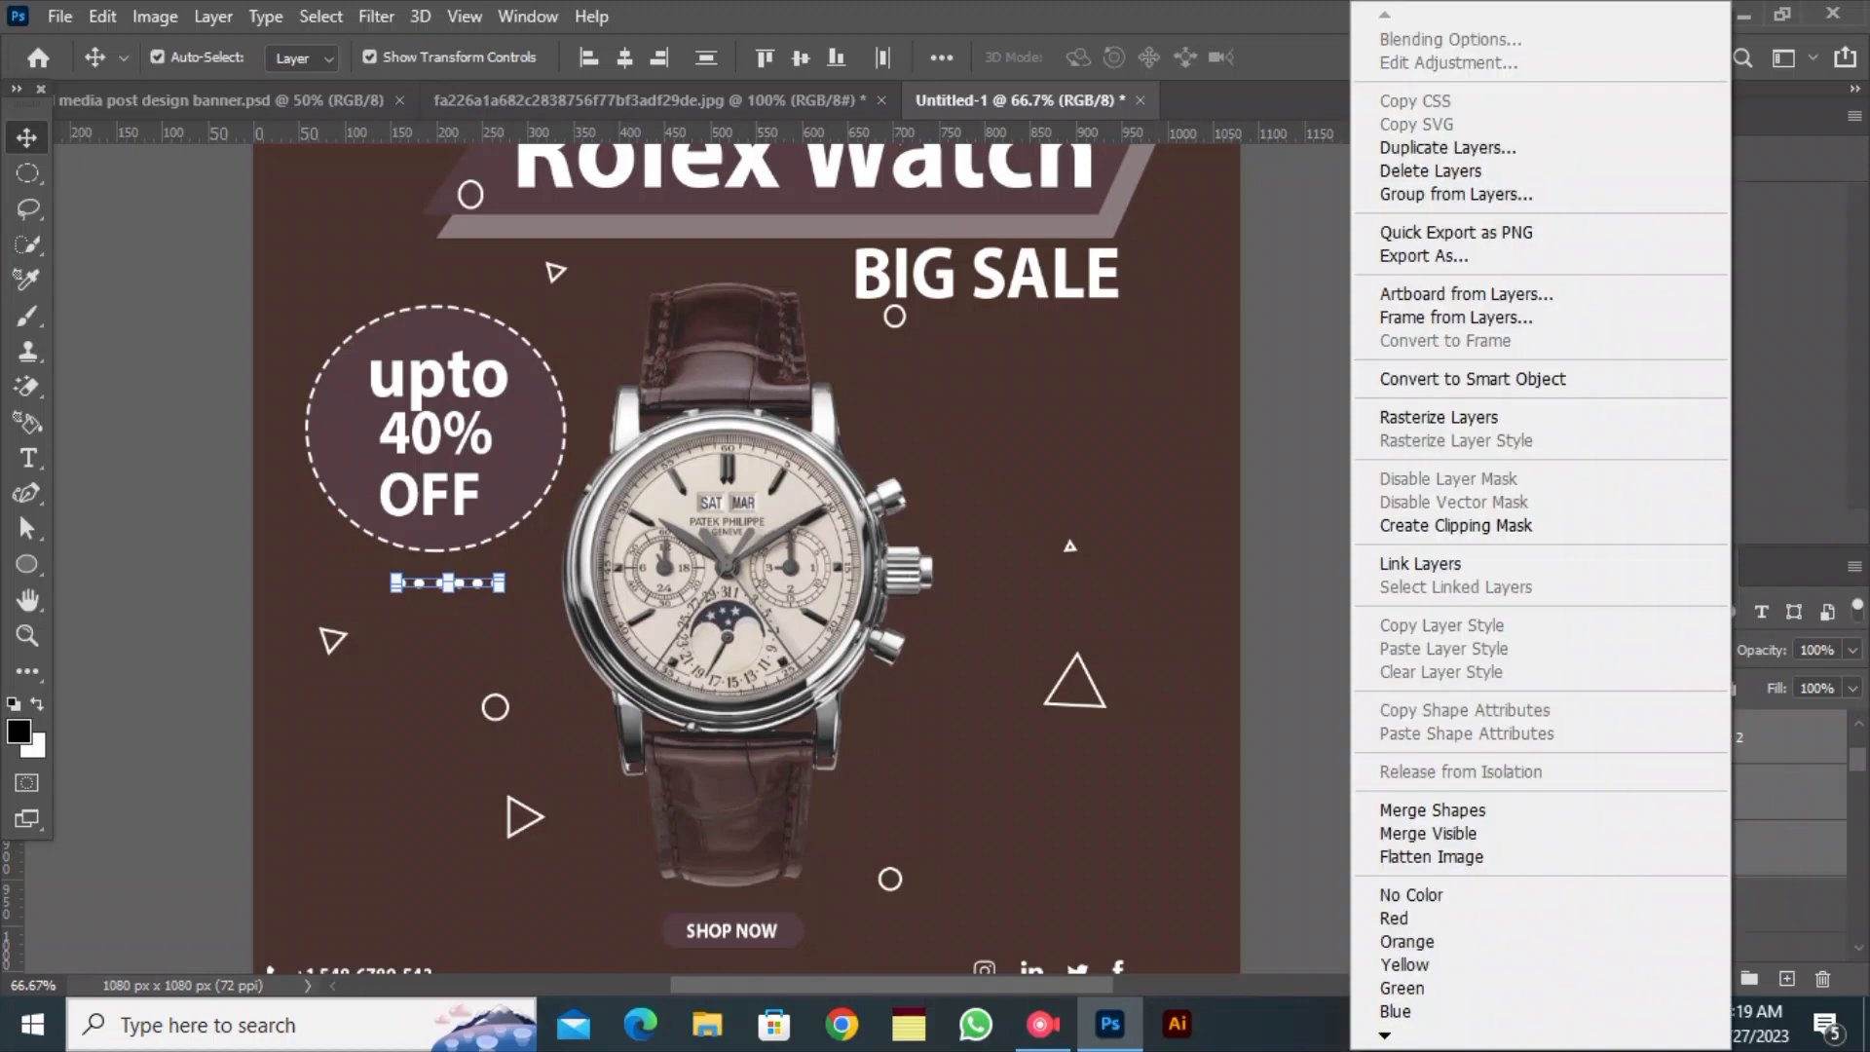
pyautogui.click(1473, 379)
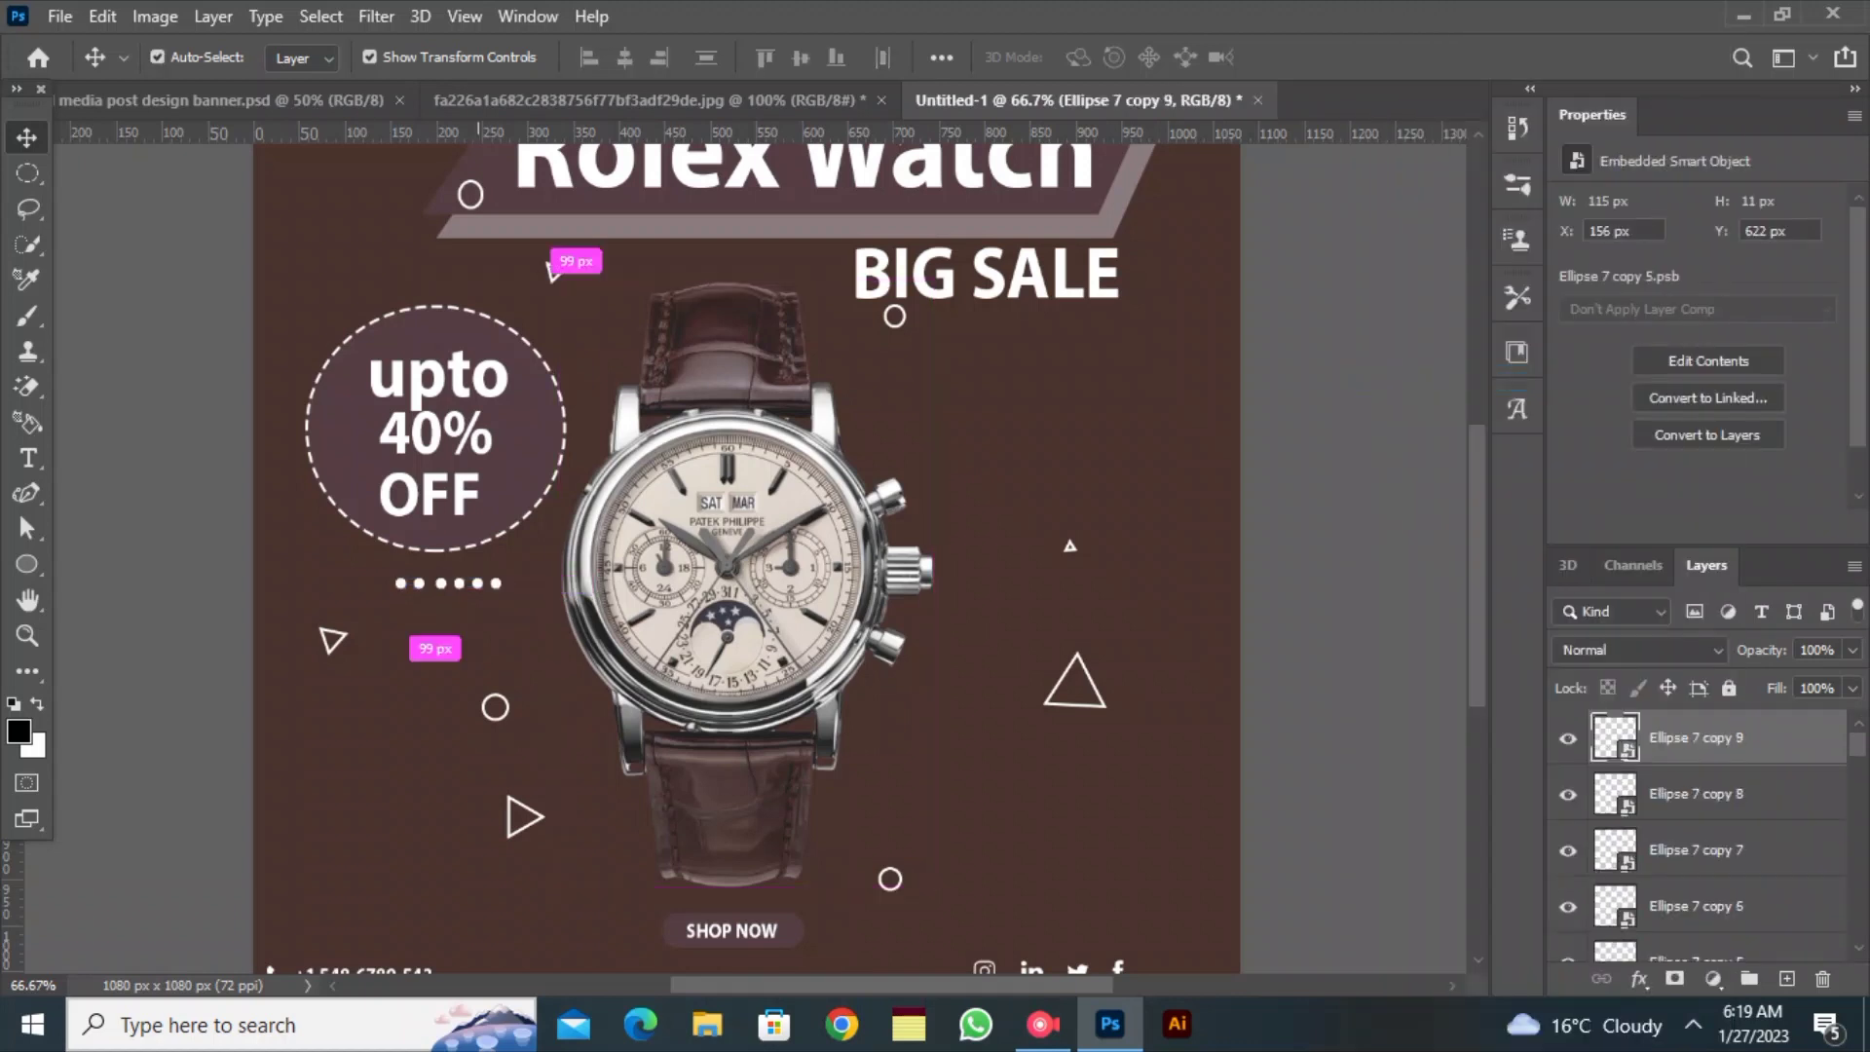
# Duplicate the dot row four times and stack the copies below it to form a dot grid
pyautogui.moveTo(479, 586); pyautogui.dragTo(480, 600)
pyautogui.moveTo(481, 590); pyautogui.dragTo(478, 628)
pyautogui.press('Escape')
pyautogui.click(366, 663)
pyautogui.click(390, 672)
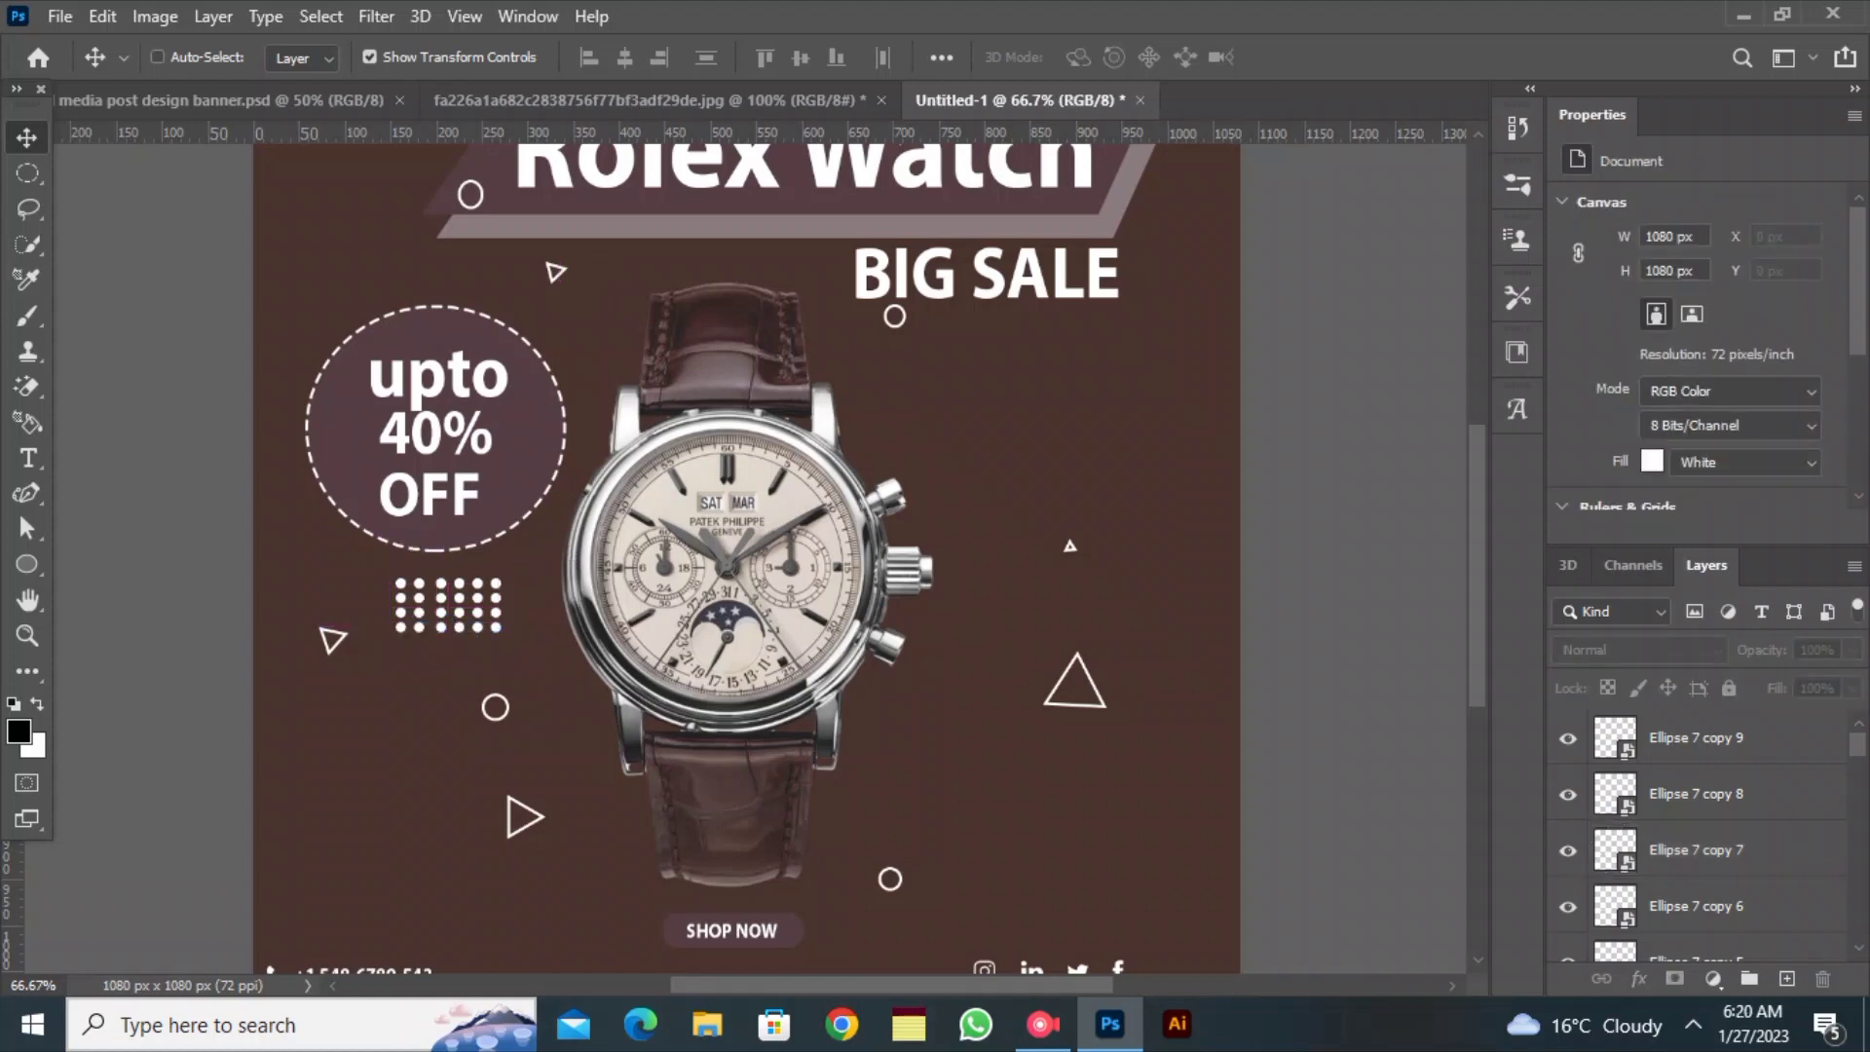
# Select all the dot row layers, Ellipse 7 copy 5 to copy 9, and convert them into a single Smart Object
pyautogui.keyDown('ctrl'); pyautogui.click(1724, 737); pyautogui.keyUp('ctrl')
pyautogui.keyDown('ctrl'); pyautogui.click(1723, 794); pyautogui.keyUp('ctrl')
pyautogui.keyDown('ctrl'); pyautogui.click(1724, 906); pyautogui.keyUp('ctrl')
pyautogui.keyDown('ctrl'); pyautogui.click(1724, 850); pyautogui.keyUp('ctrl')
pyautogui.scroll(-1, 1724, 877)
pyautogui.keyDown('ctrl'); pyautogui.click(1723, 906); pyautogui.keyUp('ctrl')
pyautogui.scroll(-1, 1723, 877)
pyautogui.rightClick(1723, 850)
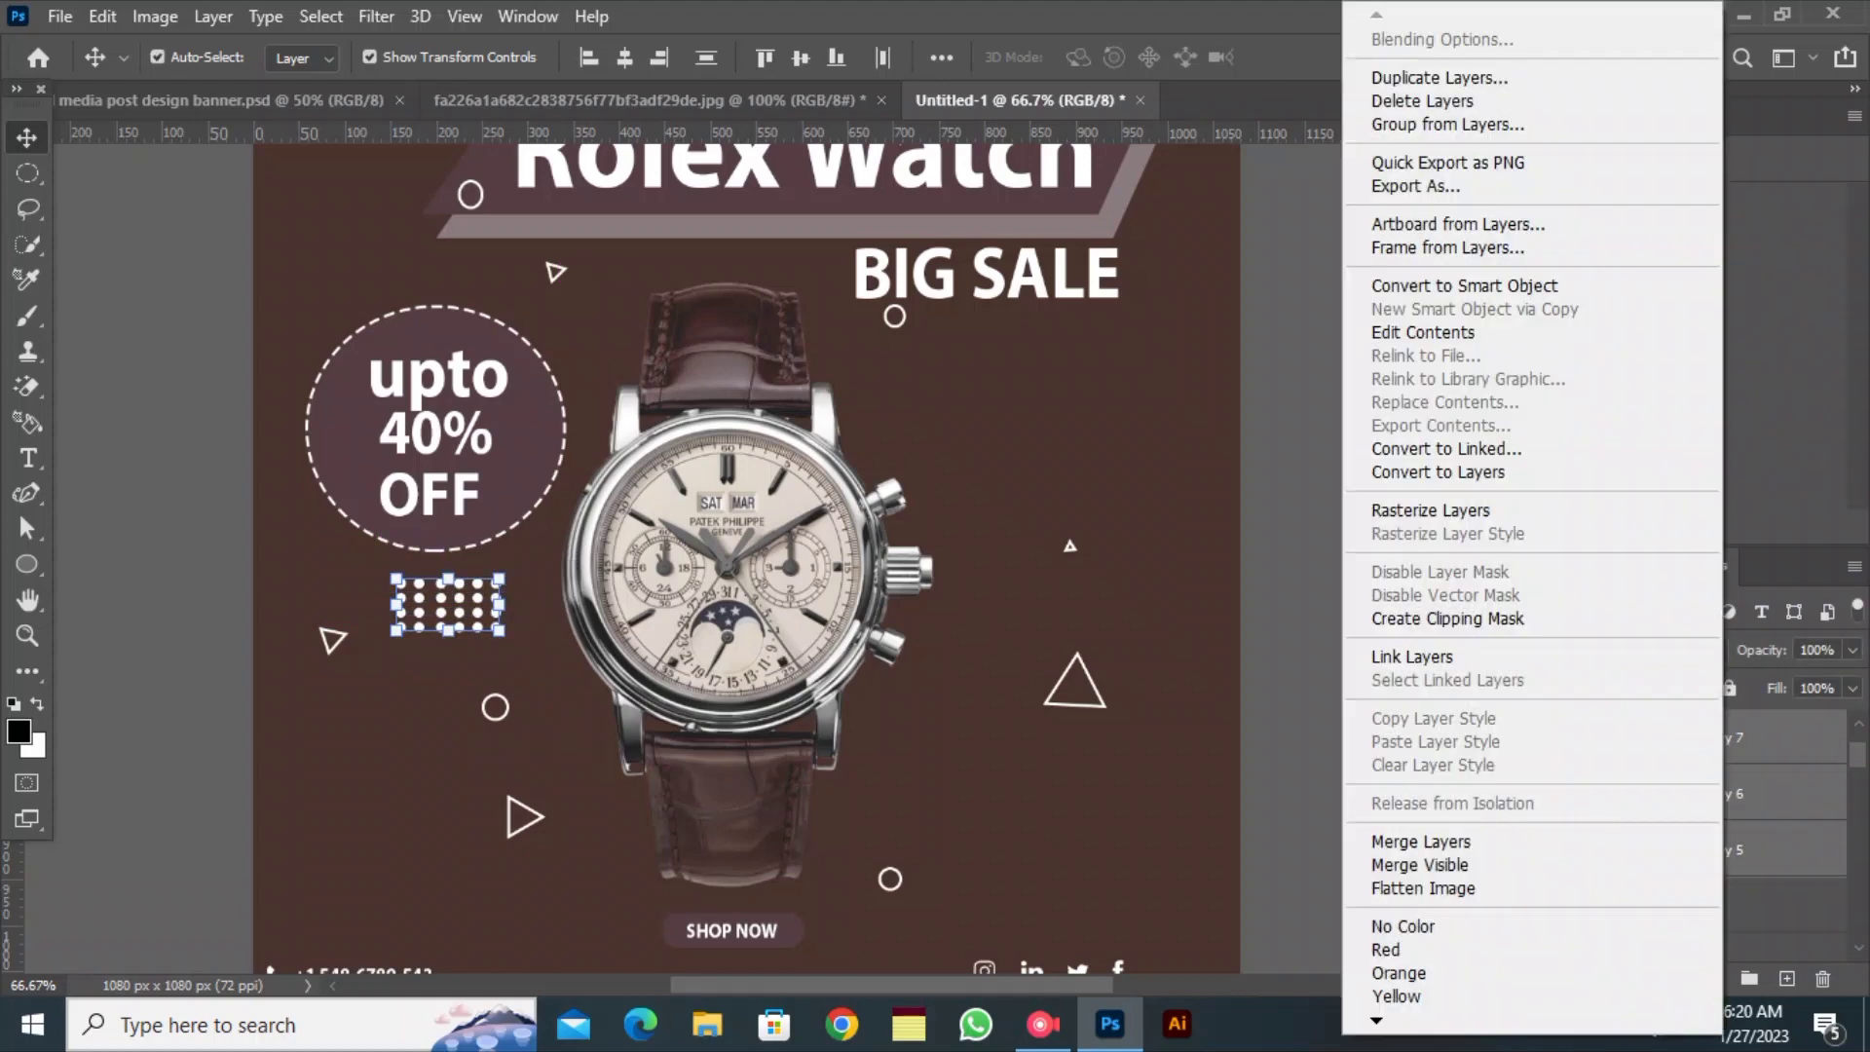
pyautogui.click(1464, 286)
# Move the dot grid to the right side of the canvas and duplicate it
pyautogui.hotkey('ctrl', '-')
pyautogui.hotkey('ctrl', 't')
pyautogui.moveTo(545, 654); pyautogui.dragTo(1083, 772)
pyautogui.press('Return')
pyautogui.hotkey('ctrl', 'j')
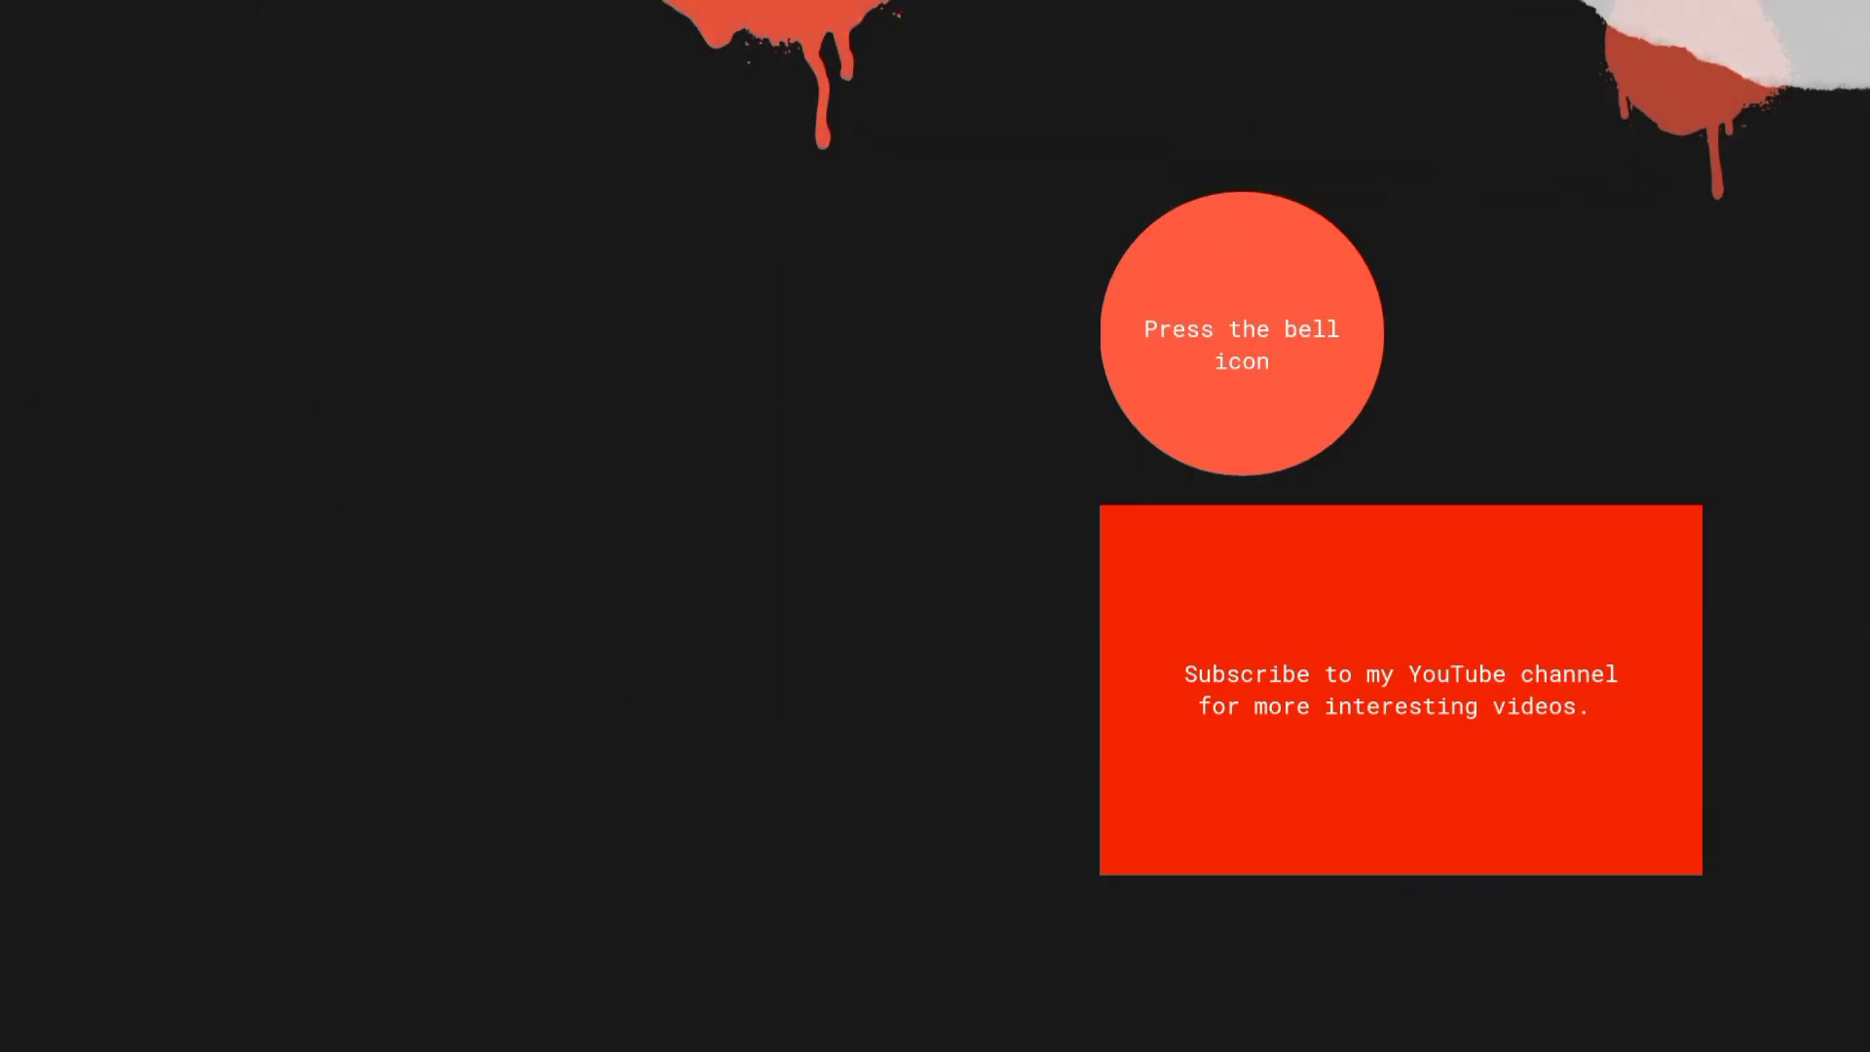